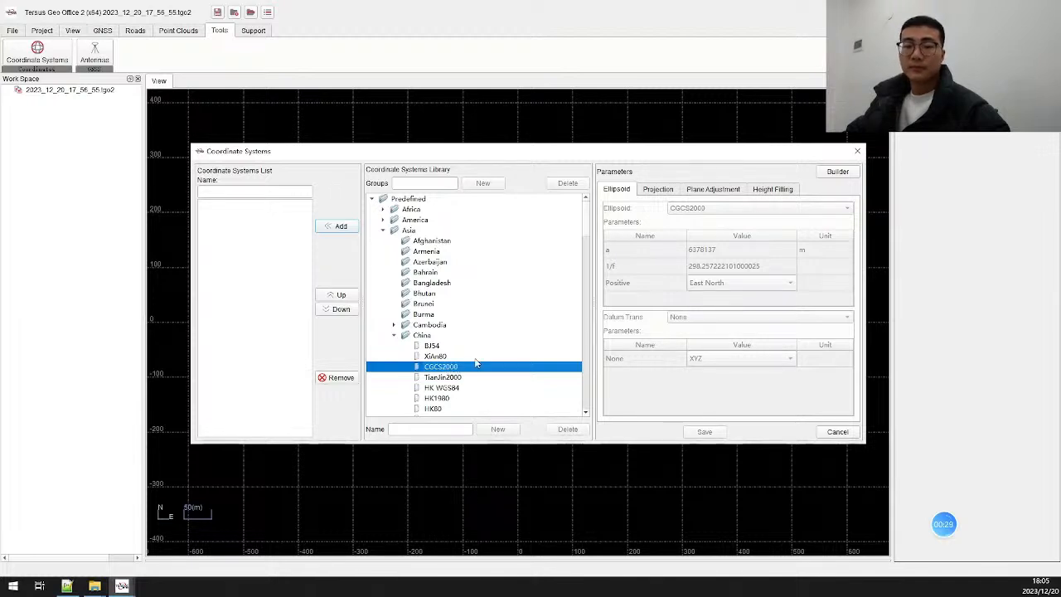
# - Review the projection parameters of China's predefined CGCS2000 system and add it to the coordinate systems list
pyautogui.click(657, 191)
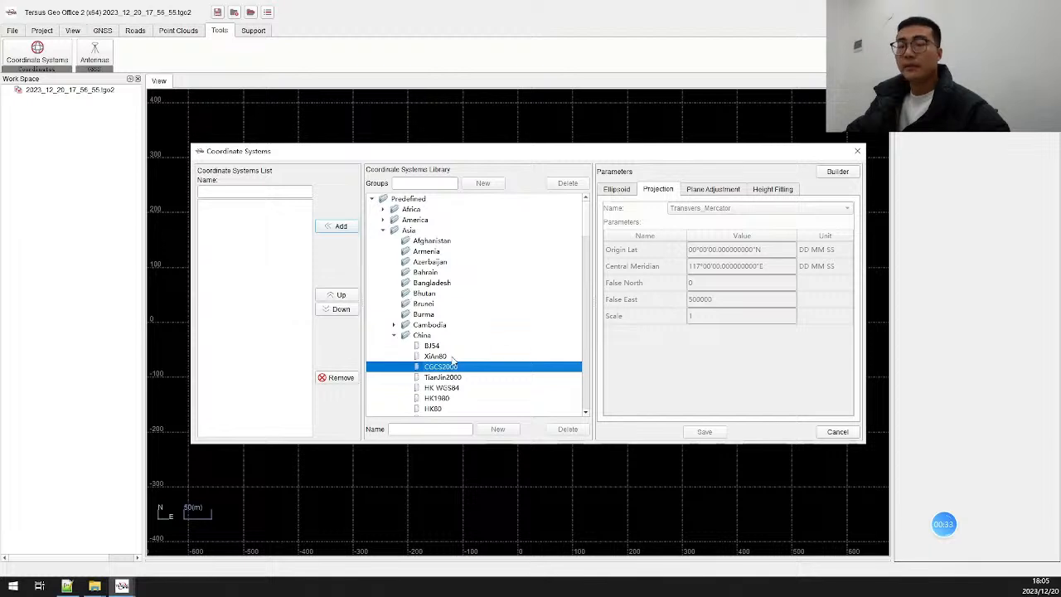
pyautogui.click(336, 229)
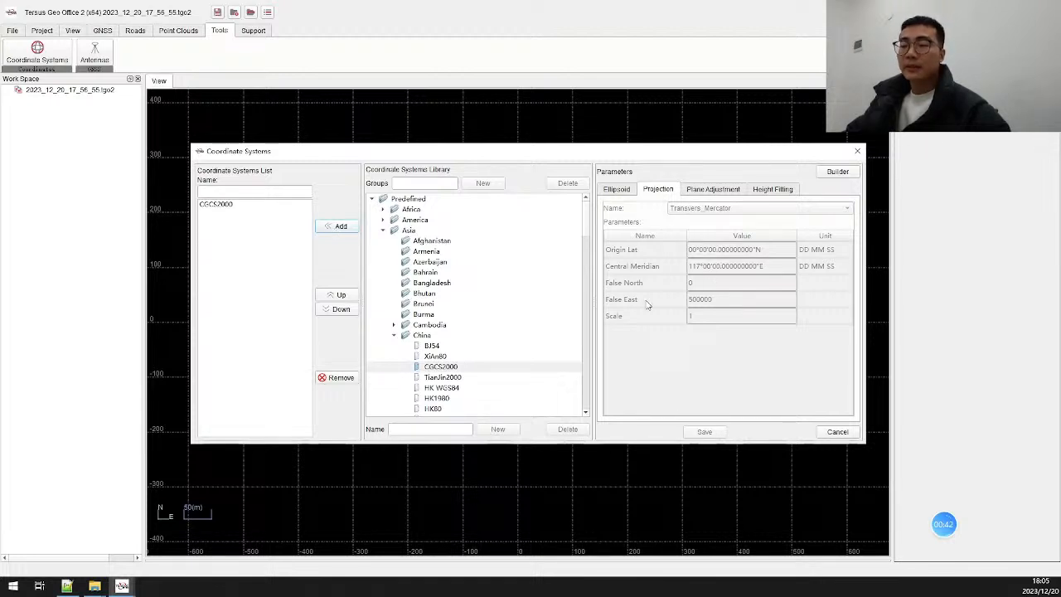
# - Copy the predefined CGCS2000 system to the customized group under the name CGCS2000_mod
pyautogui.click(465, 369)
pyautogui.rightClick(467, 370)
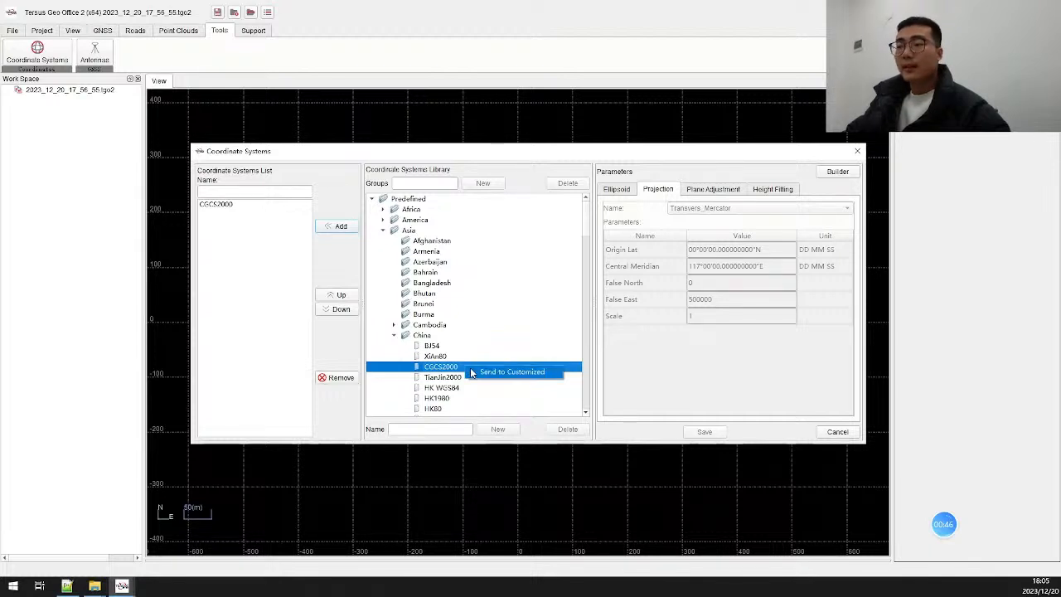
pyautogui.click(472, 373)
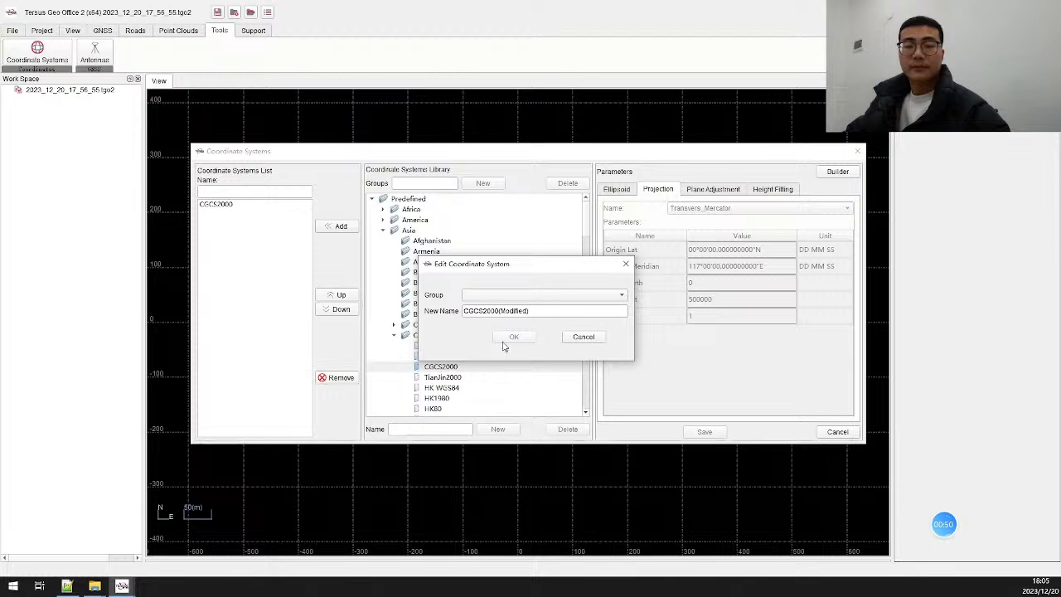
pyautogui.click(522, 297)
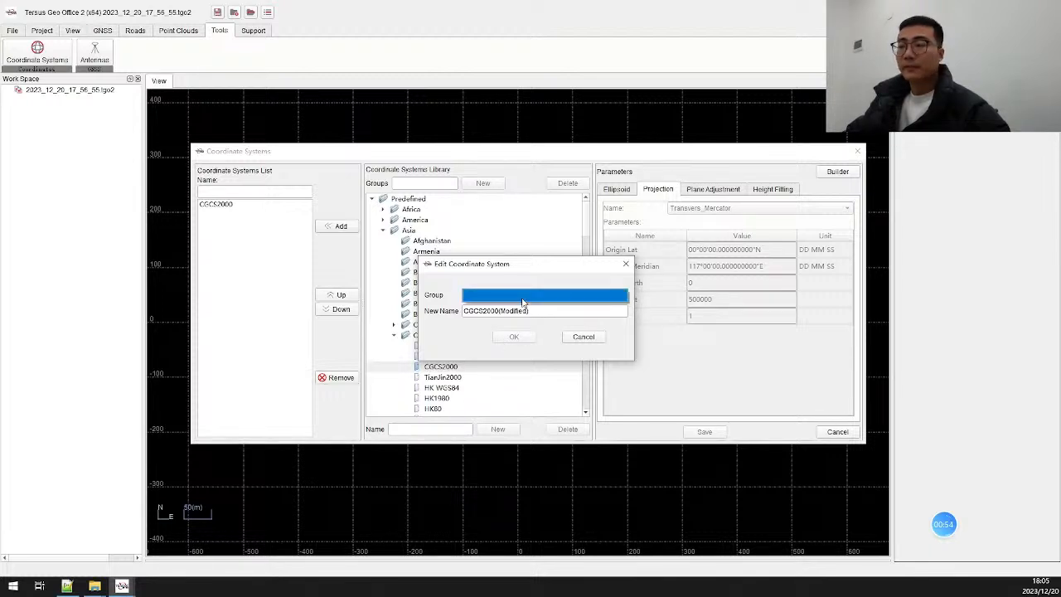
pyautogui.click(539, 311)
pyautogui.press('BackSpace')
pyautogui.press('BackSpace')
pyautogui.press('BackSpace')
pyautogui.press('BackSpace')
pyautogui.press('BackSpace')
pyautogui.press('BackSpace')
pyautogui.press('BackSpace')
pyautogui.press('BackSpace')
pyautogui.press('BackSpace')
pyautogui.press('BackSpace')
pyautogui.write('_test')
pyautogui.click(531, 338)
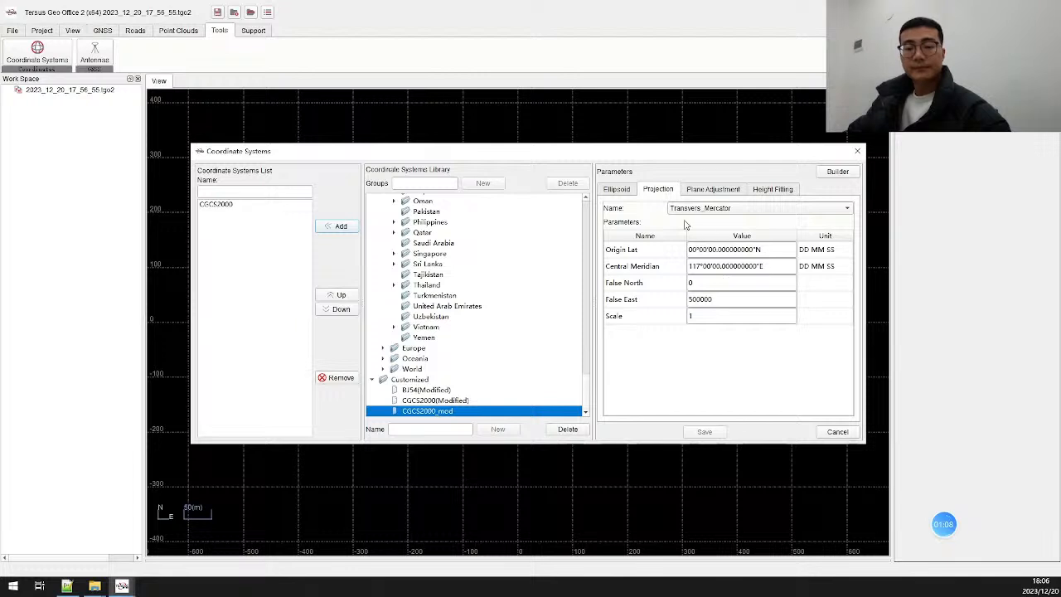
# - Set the central meridian of CGCS2000_mod to 120°00'00"E and save the parameters
pyautogui.click(696, 267)
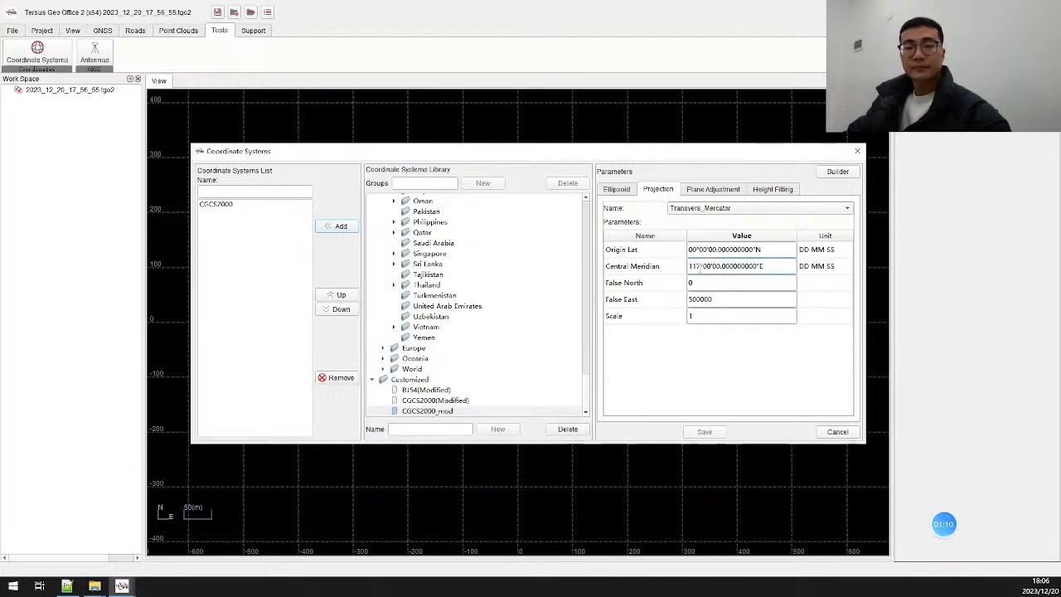
pyautogui.press('BackSpace')
pyautogui.write('20')
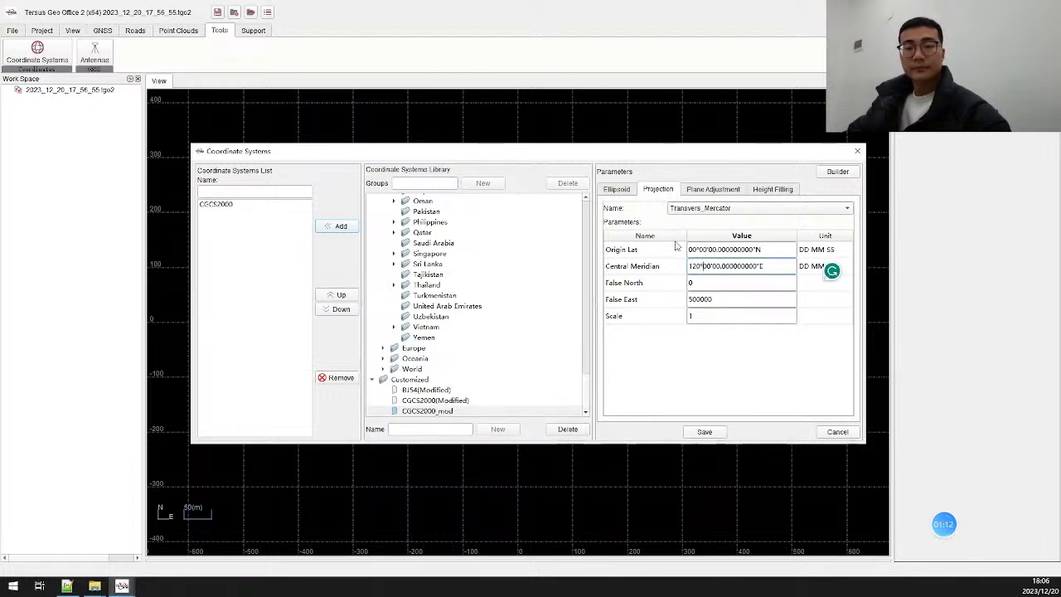
pyautogui.click(705, 432)
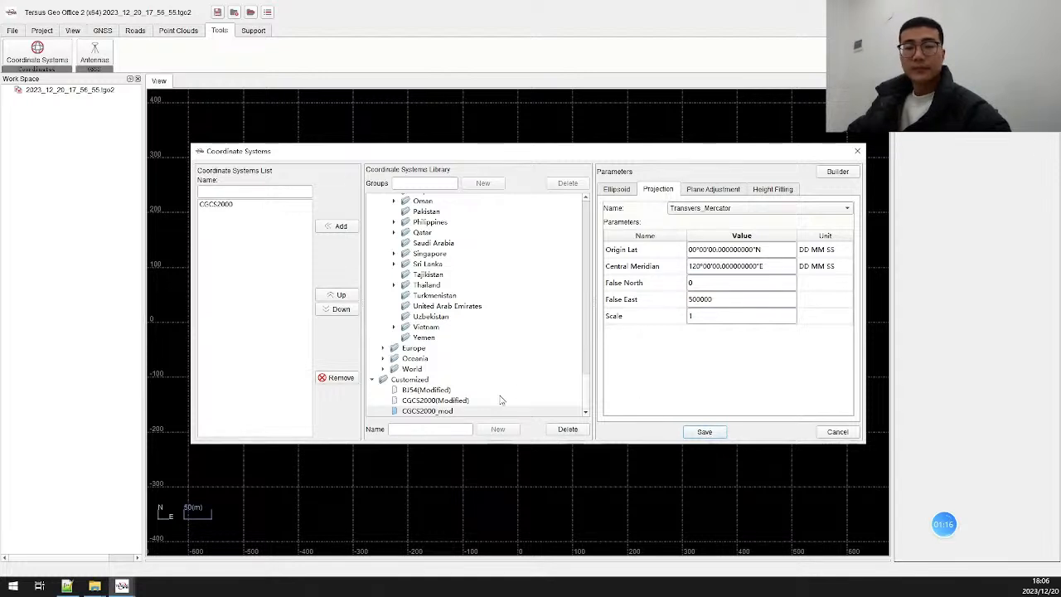
# - Add the customized CGCS2000_mod system to the coordinate systems list and close the coordinate system manager
pyautogui.click(468, 412)
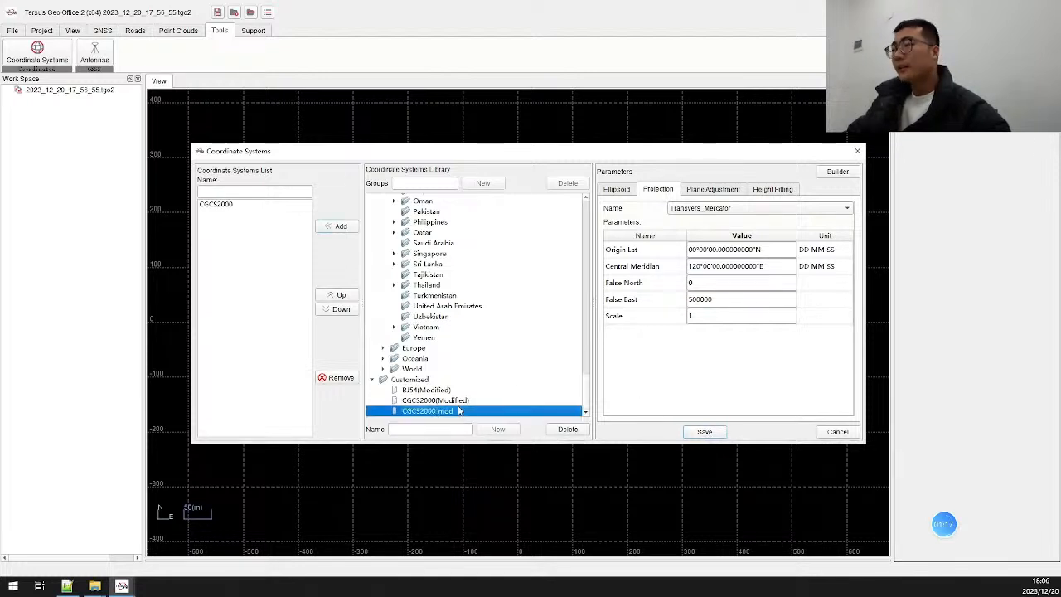
pyautogui.click(345, 229)
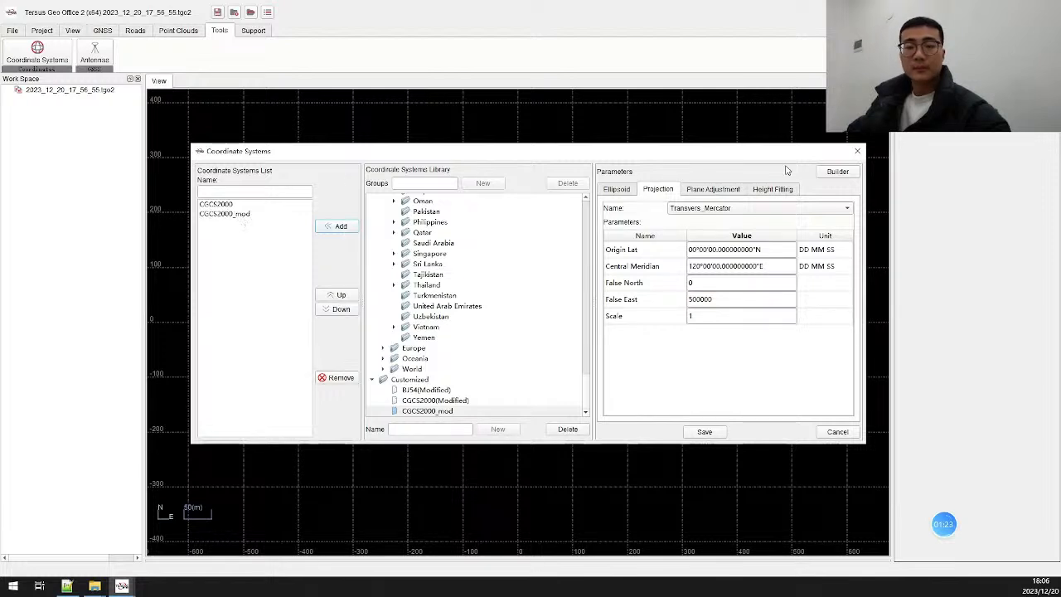
pyautogui.click(858, 151)
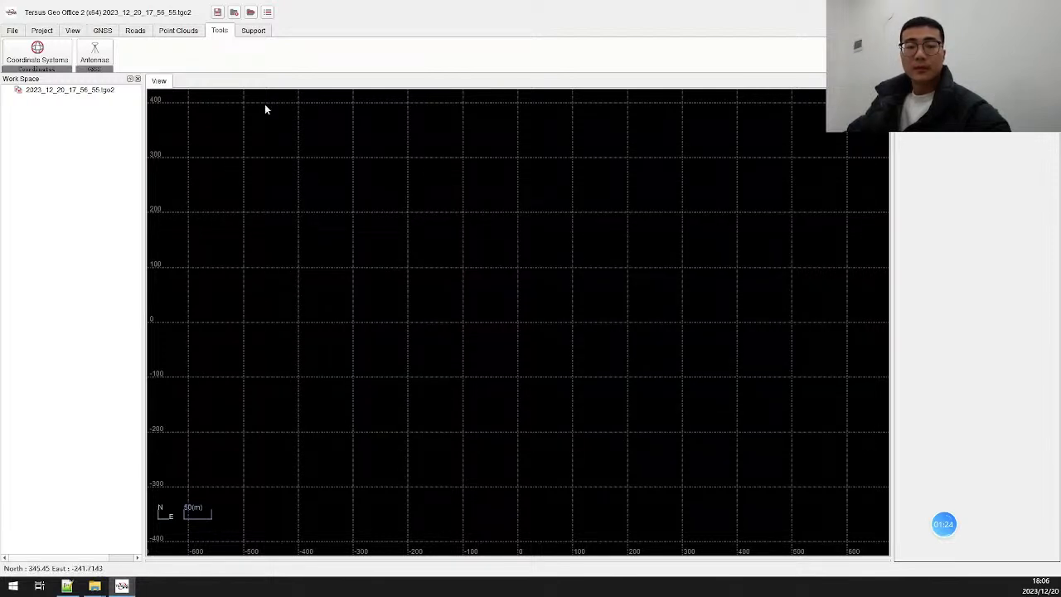
# - Create a new project named TEST with the CGCS2000_mod coordinate system, saving and closing the current project
pyautogui.click(13, 31)
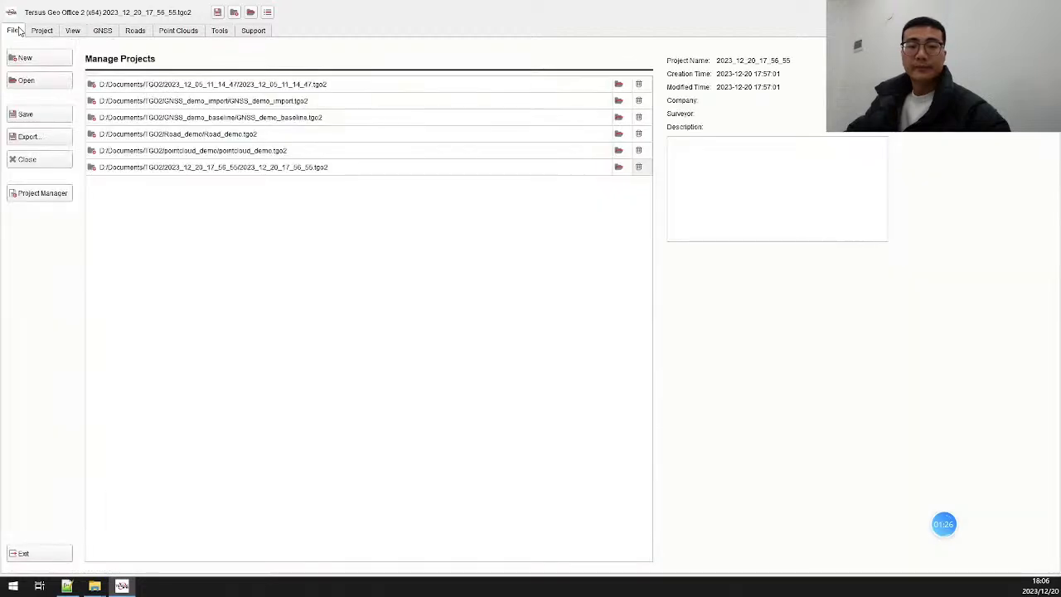
pyautogui.click(38, 59)
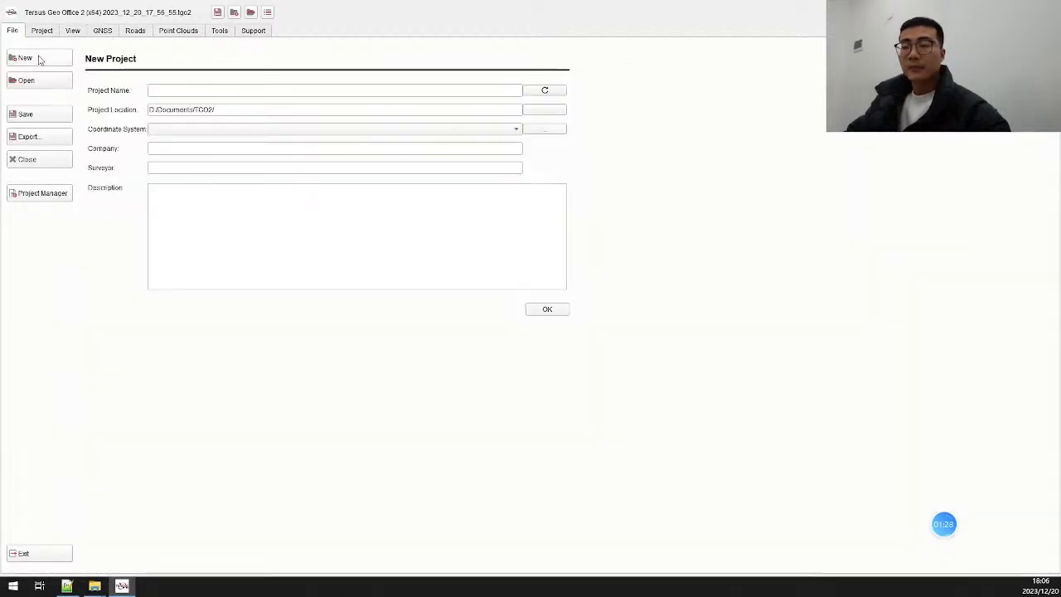
pyautogui.click(249, 128)
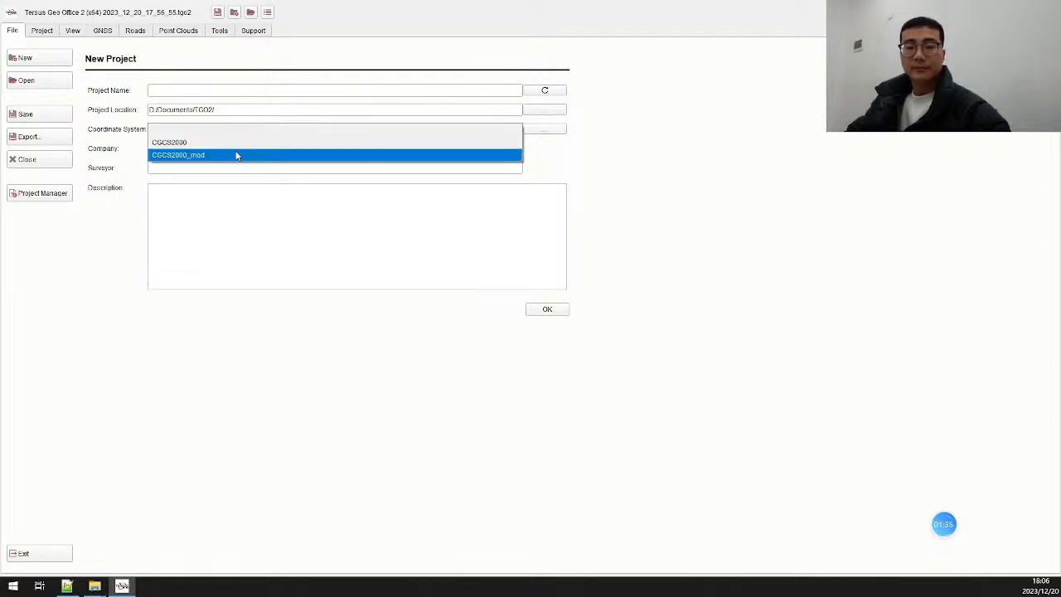
pyautogui.click(237, 155)
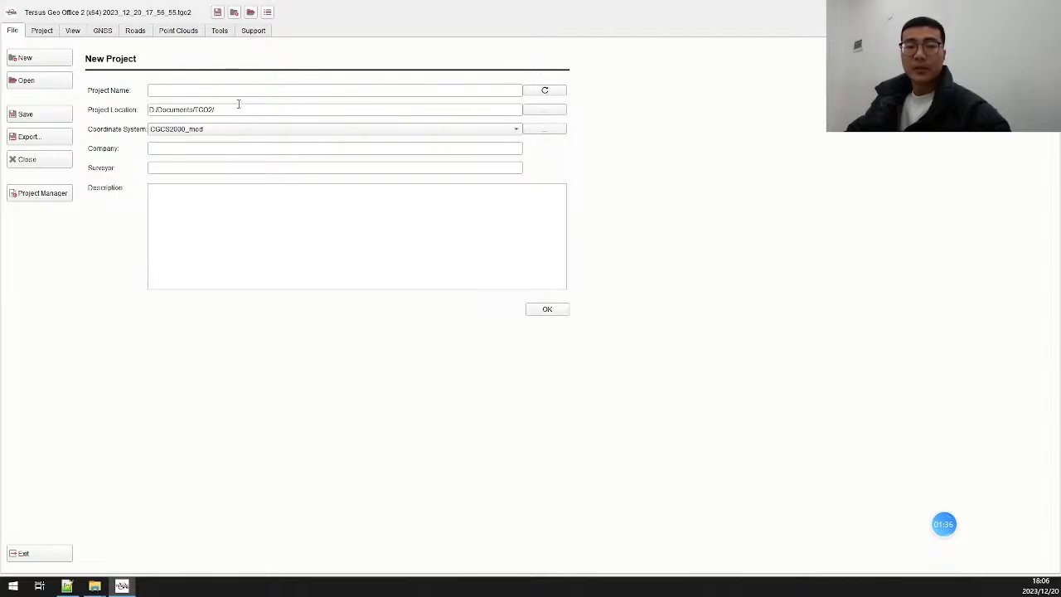
pyautogui.click(217, 92)
pyautogui.write('TEST')
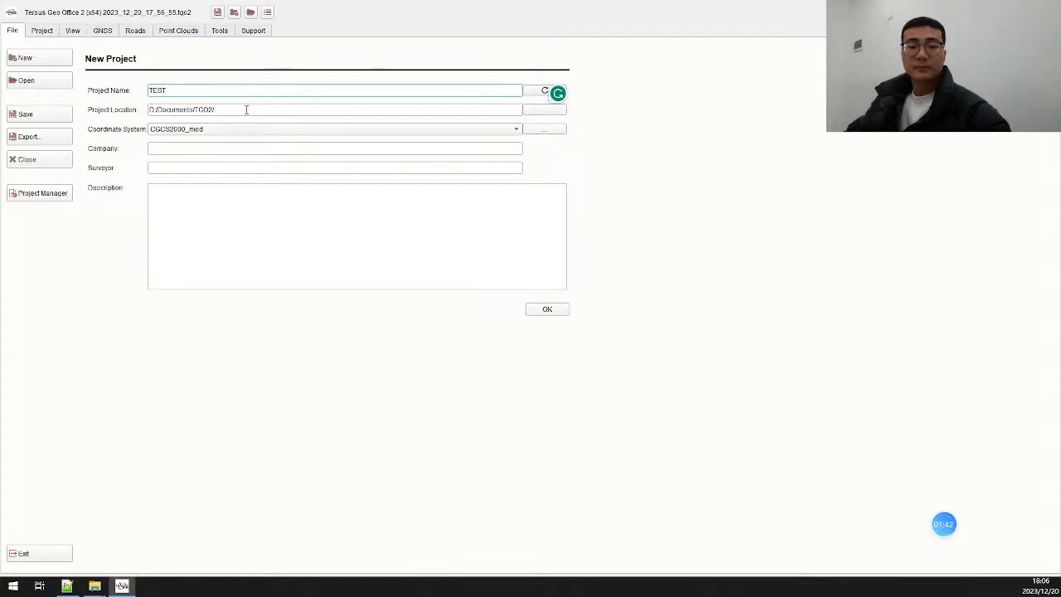
pyautogui.click(557, 311)
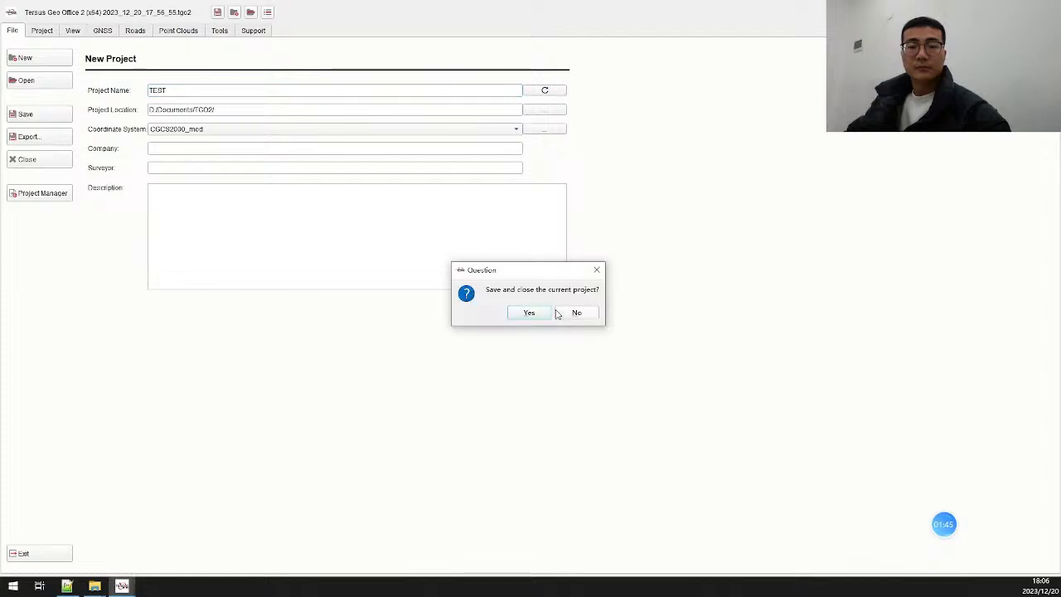
pyautogui.click(529, 314)
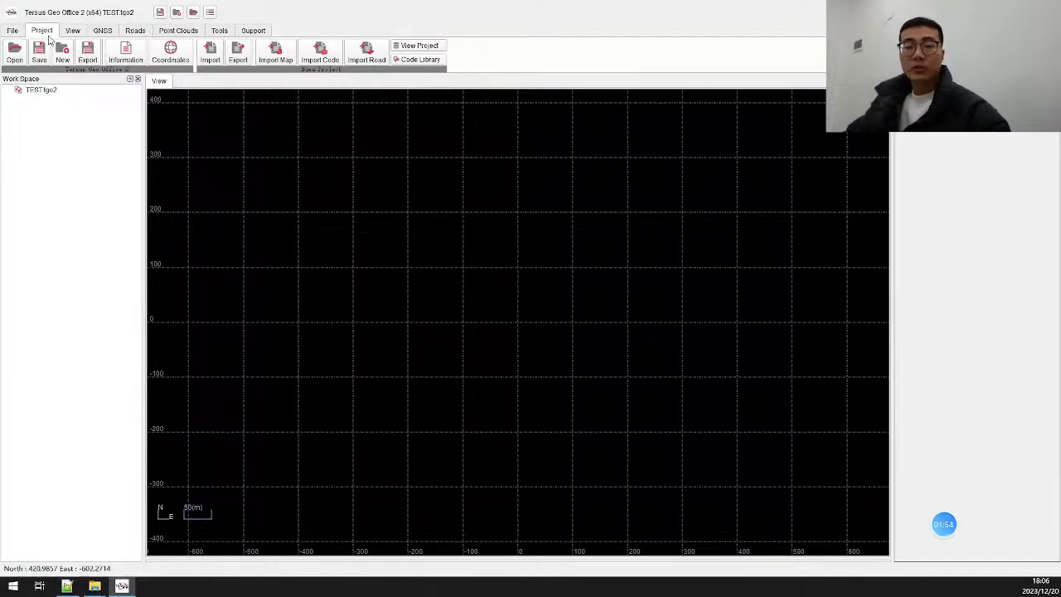
# - Check the projection parameters in the TEST project's coordinate system settings
pyautogui.click(176, 59)
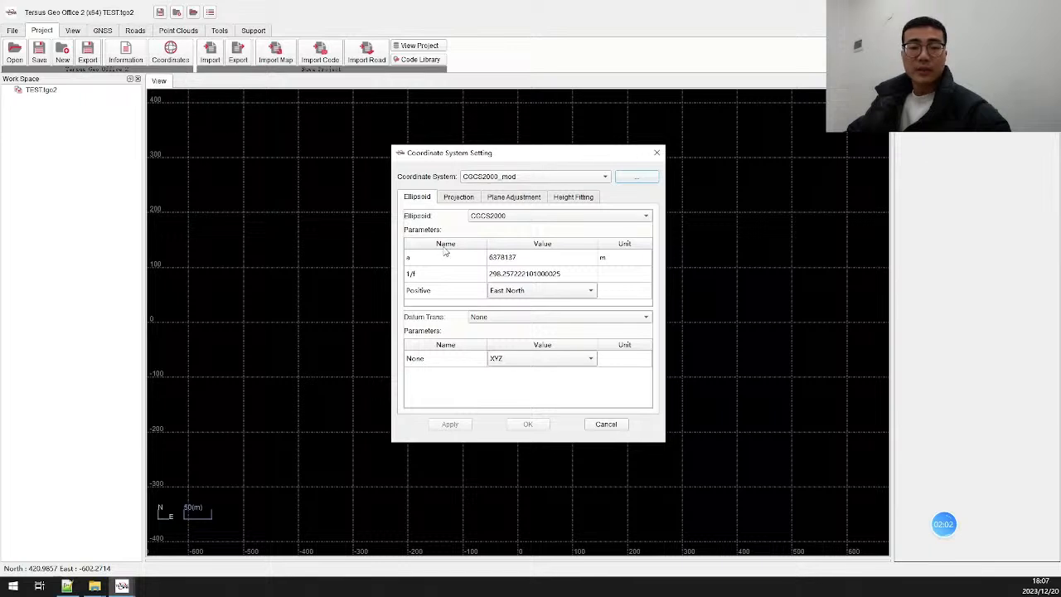
pyautogui.click(460, 199)
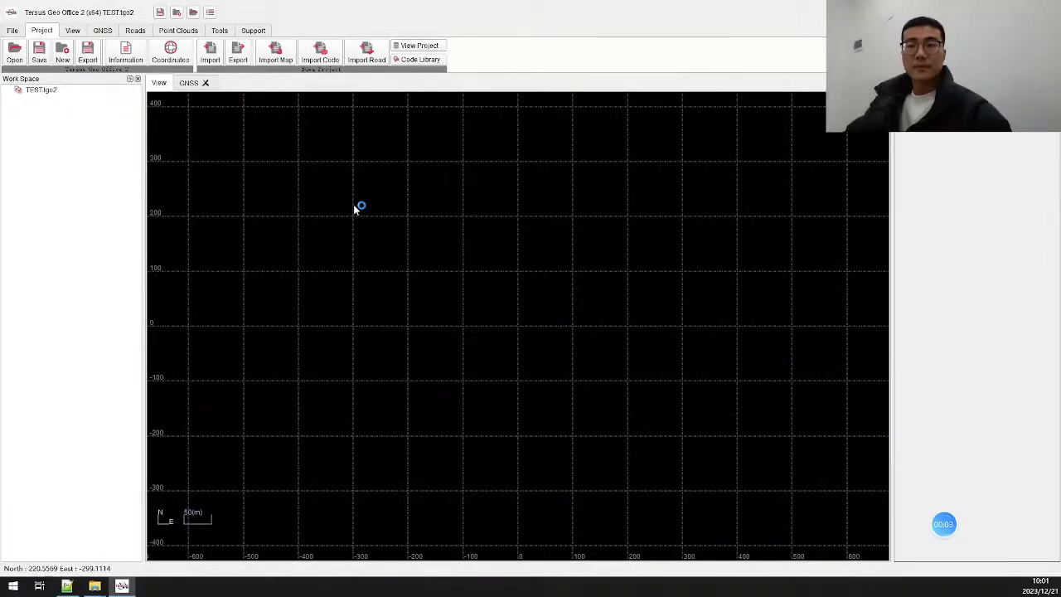
pyautogui.click(110, 34)
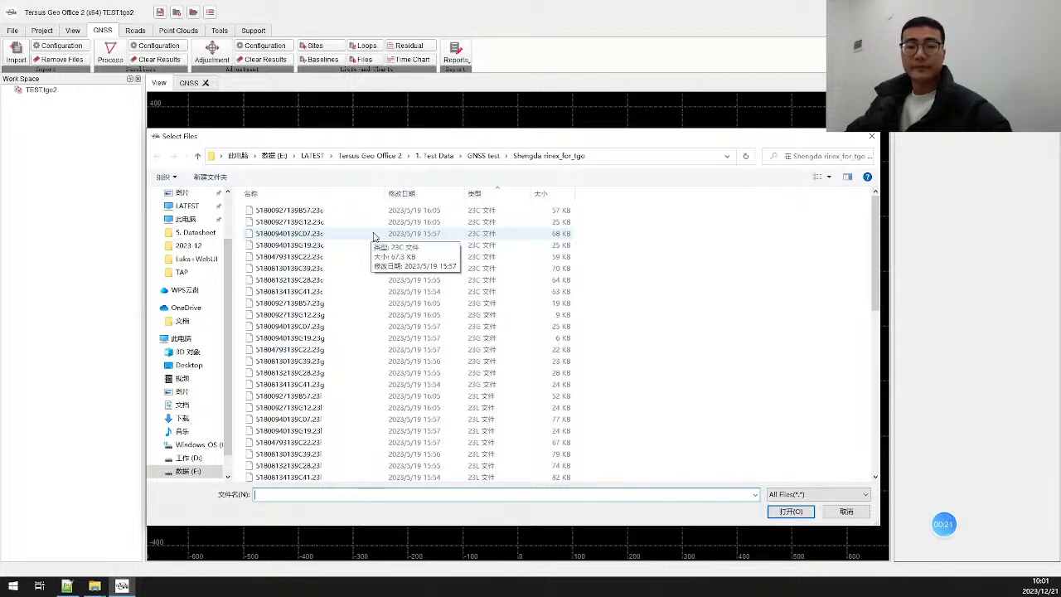
pyautogui.scroll(-6, 525, 294)
pyautogui.click(458, 392)
pyautogui.click(454, 386)
pyautogui.scroll(-3, 455, 387)
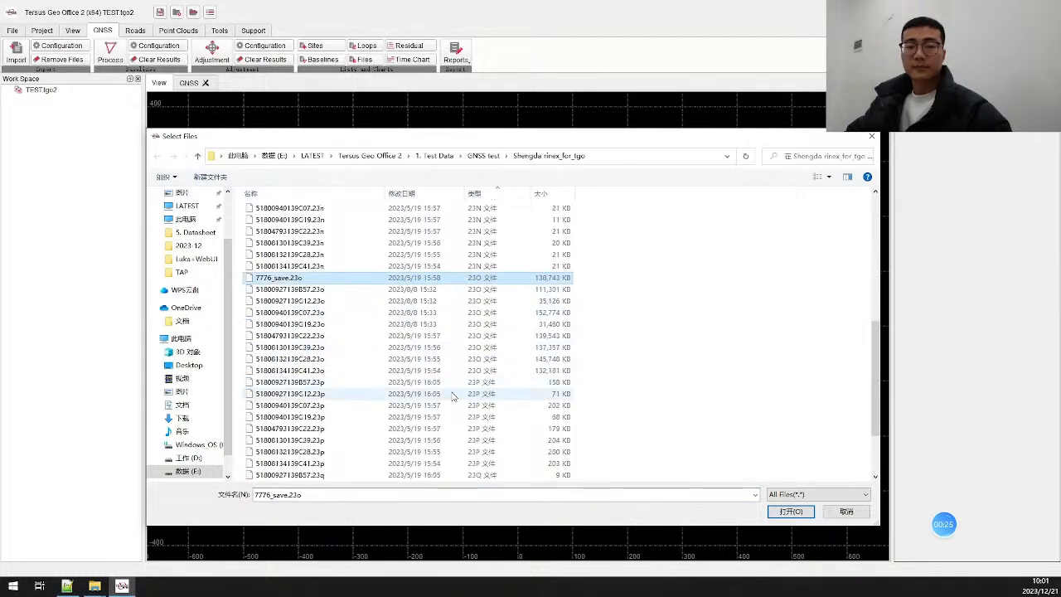
pyautogui.keyDown('shift'); pyautogui.click(440, 372); pyautogui.keyUp('shift')
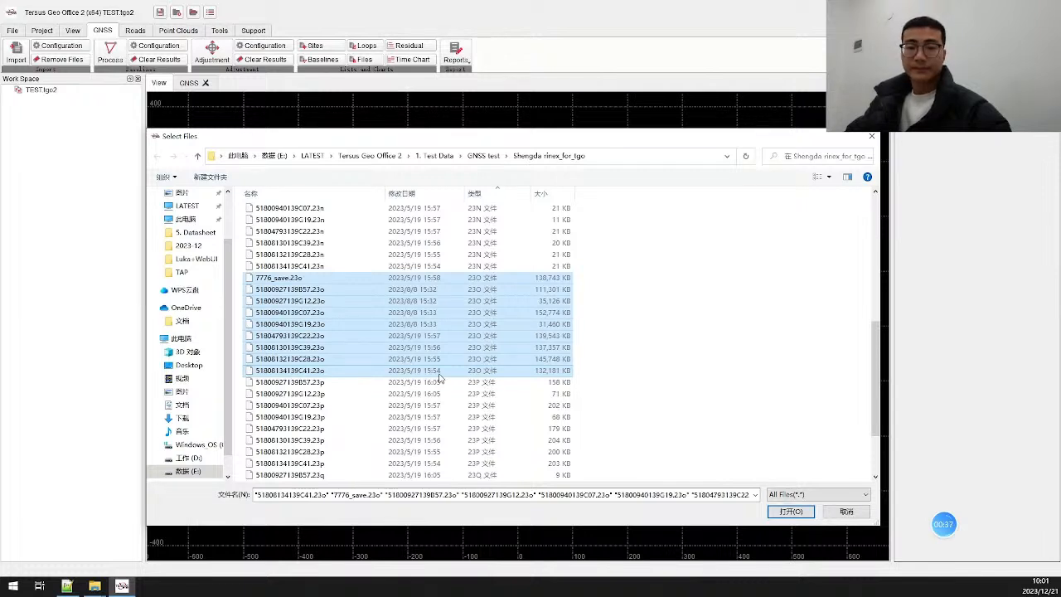
pyautogui.click(871, 137)
# - Open the existing GNSS_demo_import.tgo2 project in place of the TEST project
pyautogui.click(18, 33)
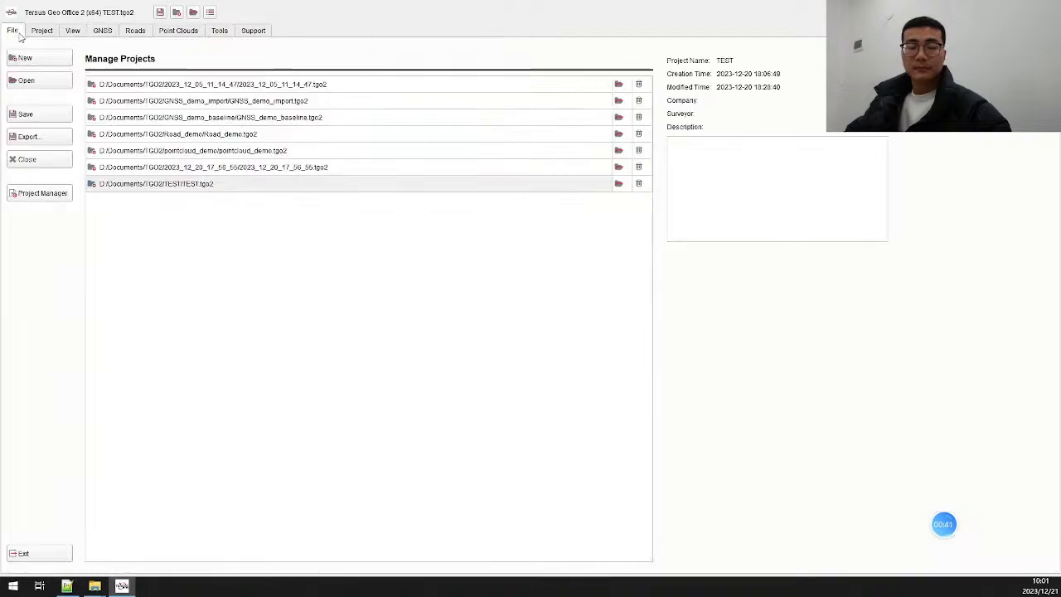
pyautogui.doubleClick(229, 101)
pyautogui.click(514, 299)
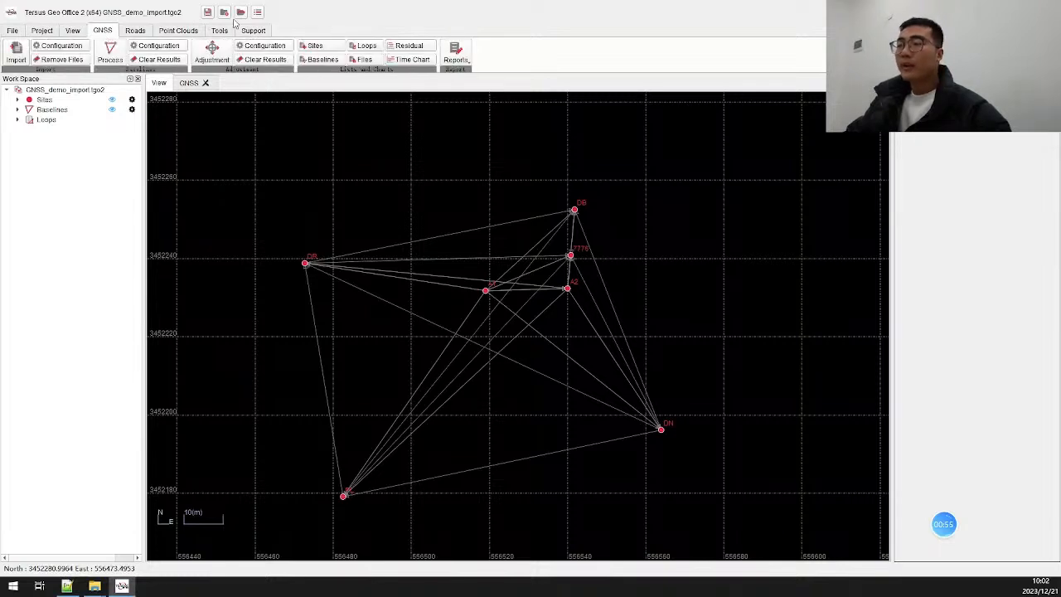
# - For 7776_save.23o in the GNSS file list, choose Tersus GNSS Inc as antenna manufacturer and a TRSOSCAR antenna type
pyautogui.click(364, 59)
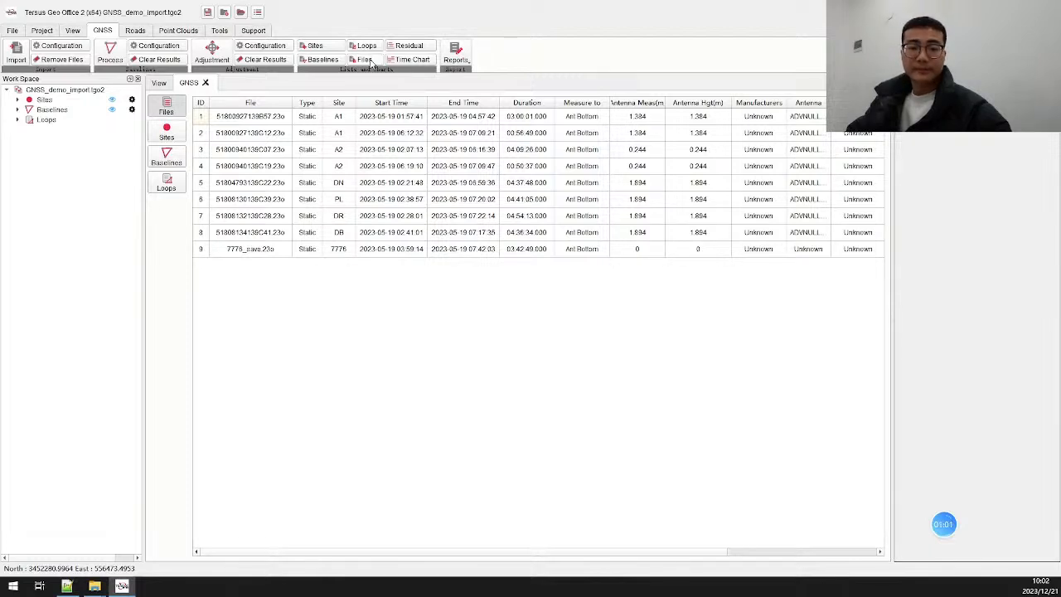
pyautogui.click(420, 251)
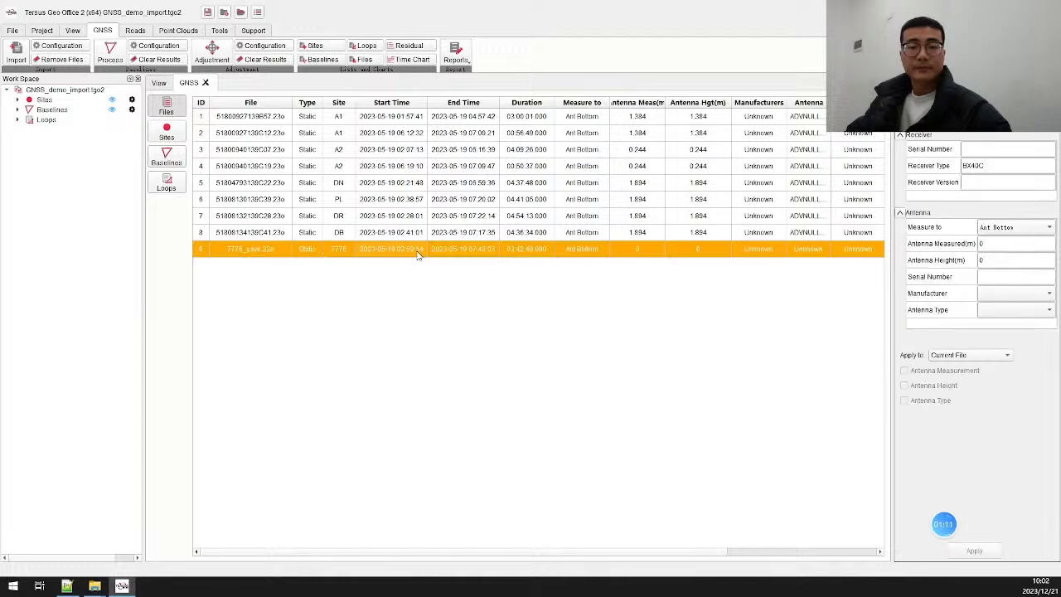
pyautogui.click(1013, 294)
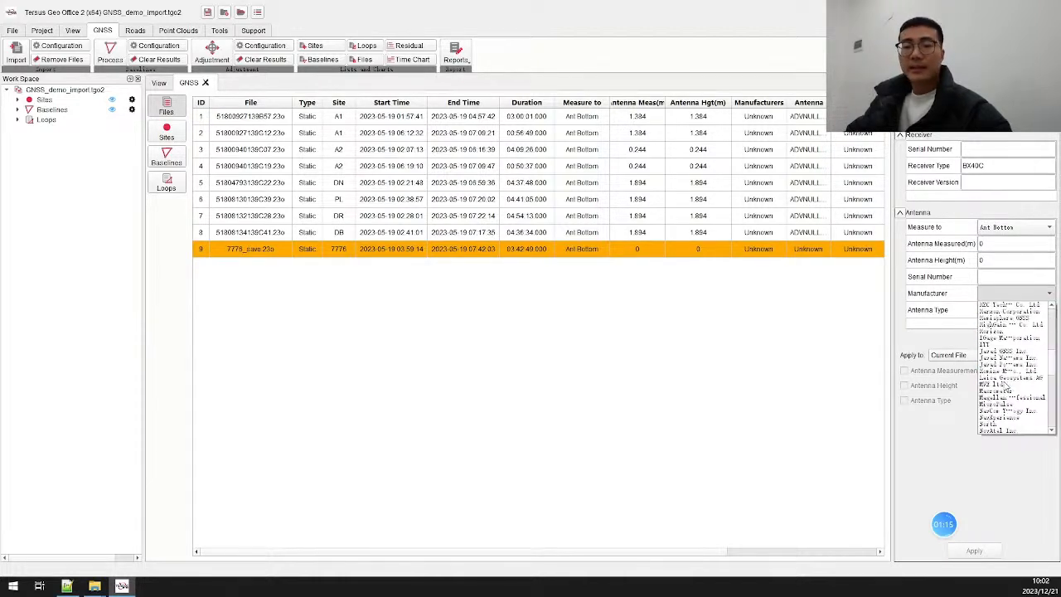
pyautogui.scroll(-10, 1006, 383)
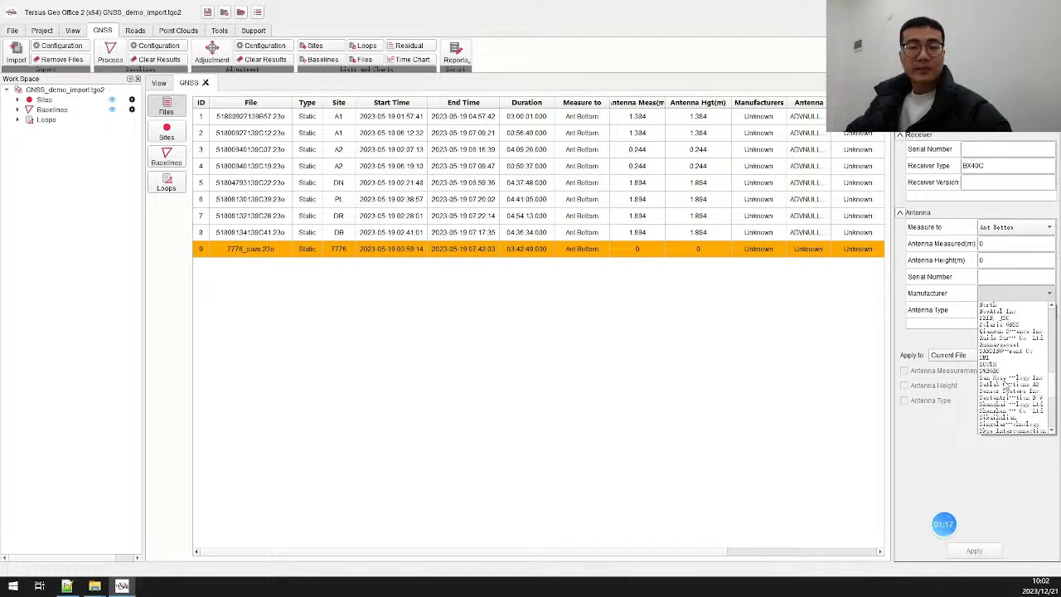
pyautogui.scroll(-5, 1005, 383)
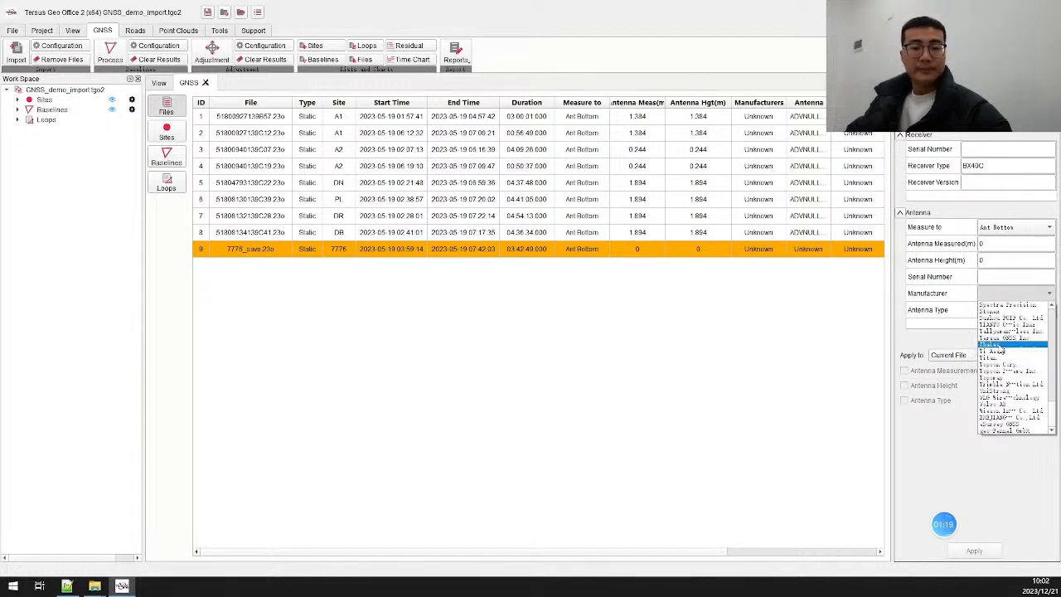
pyautogui.click(999, 339)
pyautogui.click(1015, 310)
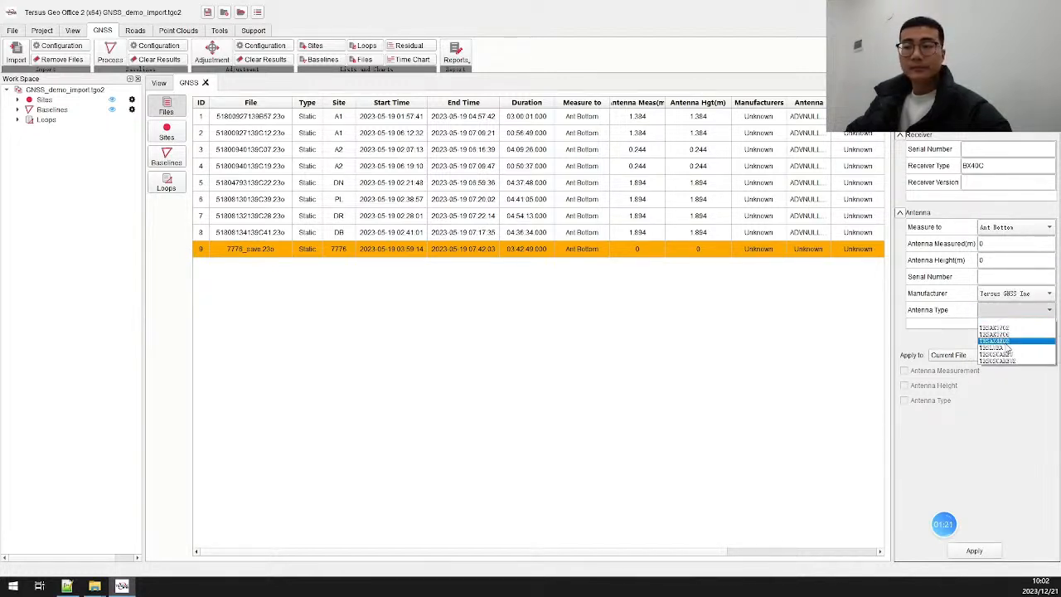
pyautogui.click(1003, 354)
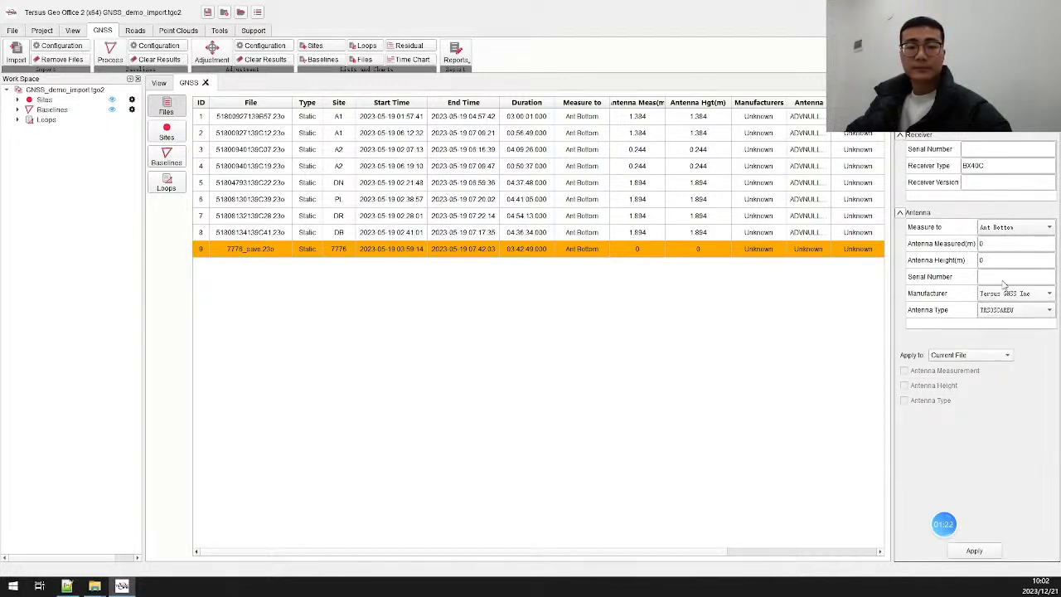
# - Set the measured antenna height of 7776_save.23o to 1.96 m and apply the antenna settings to the current file
pyautogui.click(988, 243)
pyautogui.press('BackSpace')
pyautogui.write('1')
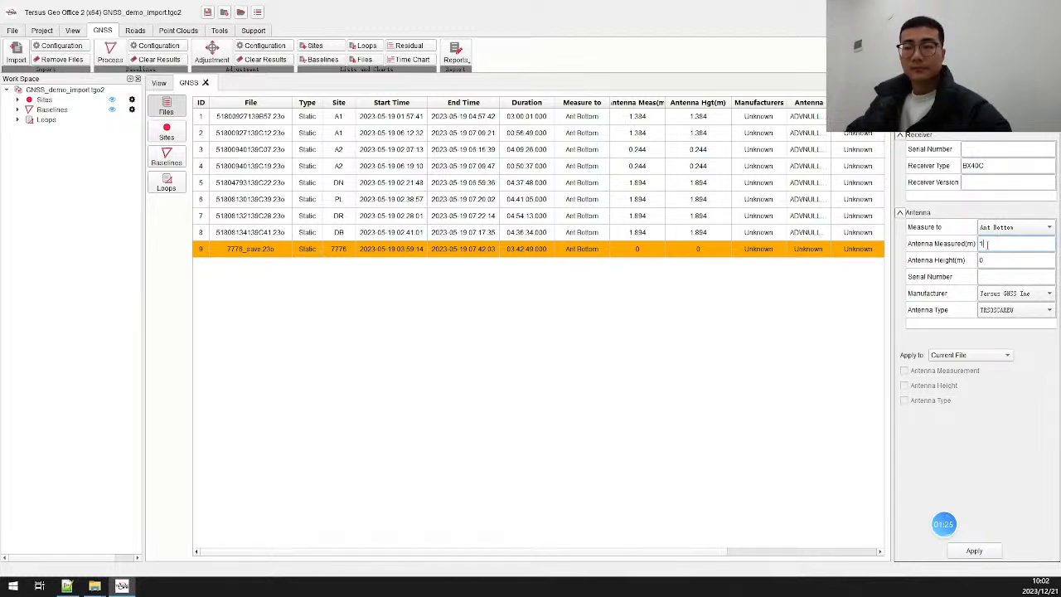
pyautogui.write('.96')
pyautogui.click(978, 551)
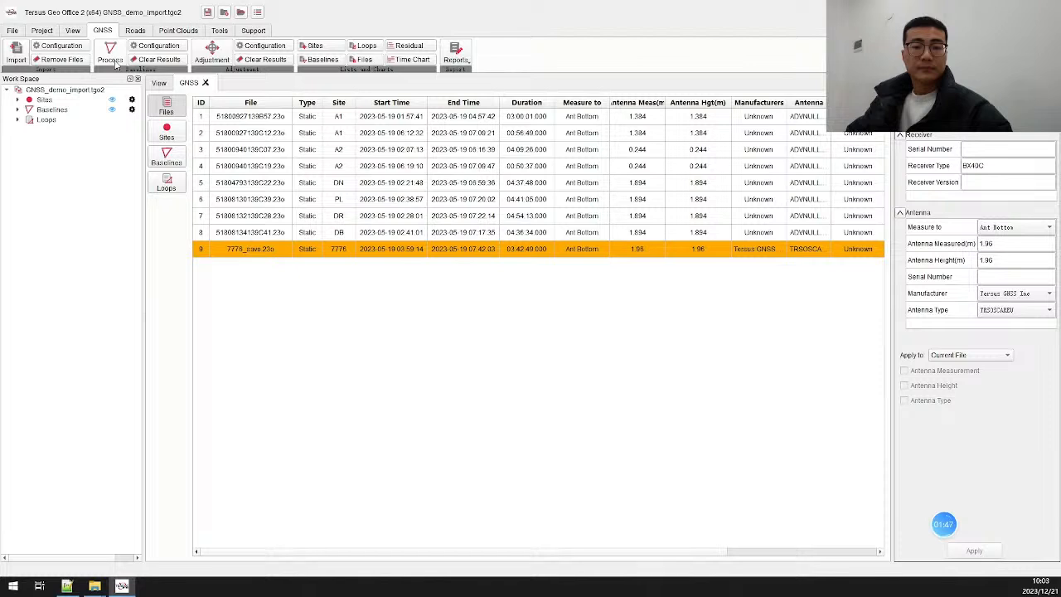
# - Save and close the current project and open the existing GNSS_demo_baseline.tgo2 project
pyautogui.click(20, 33)
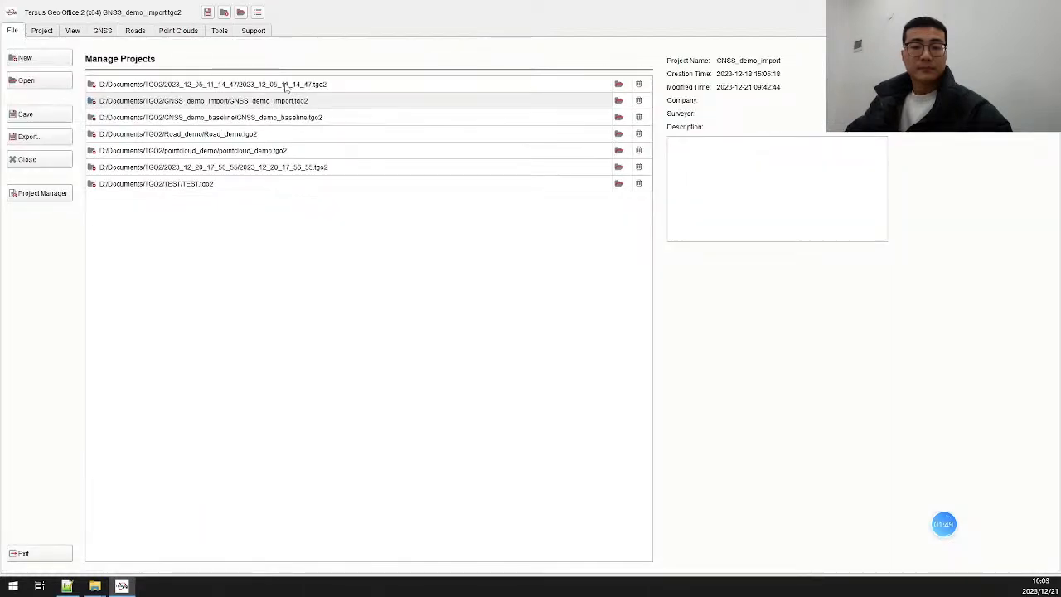
pyautogui.doubleClick(309, 119)
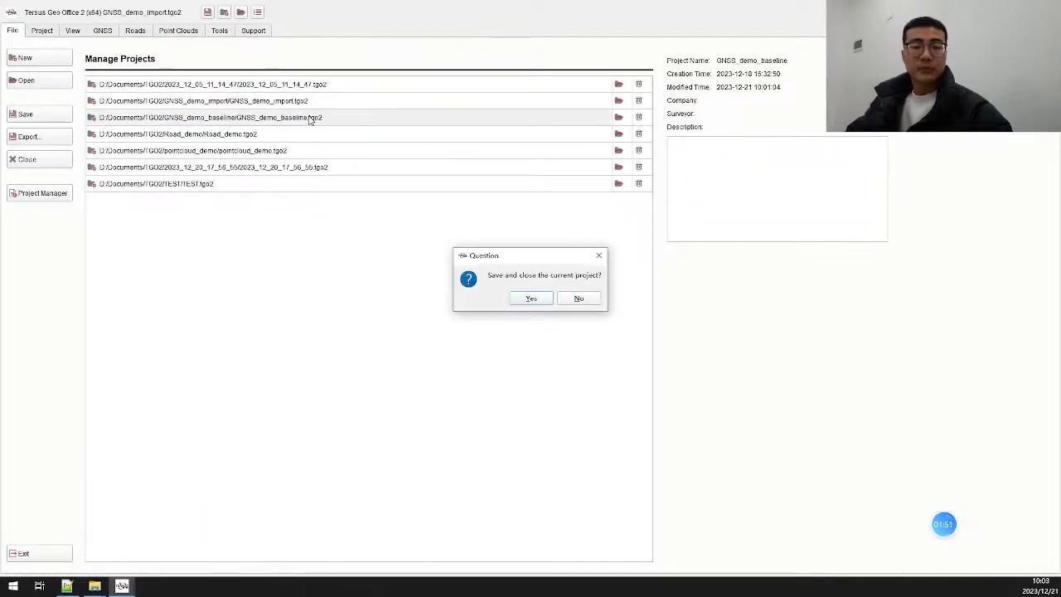
pyautogui.click(519, 304)
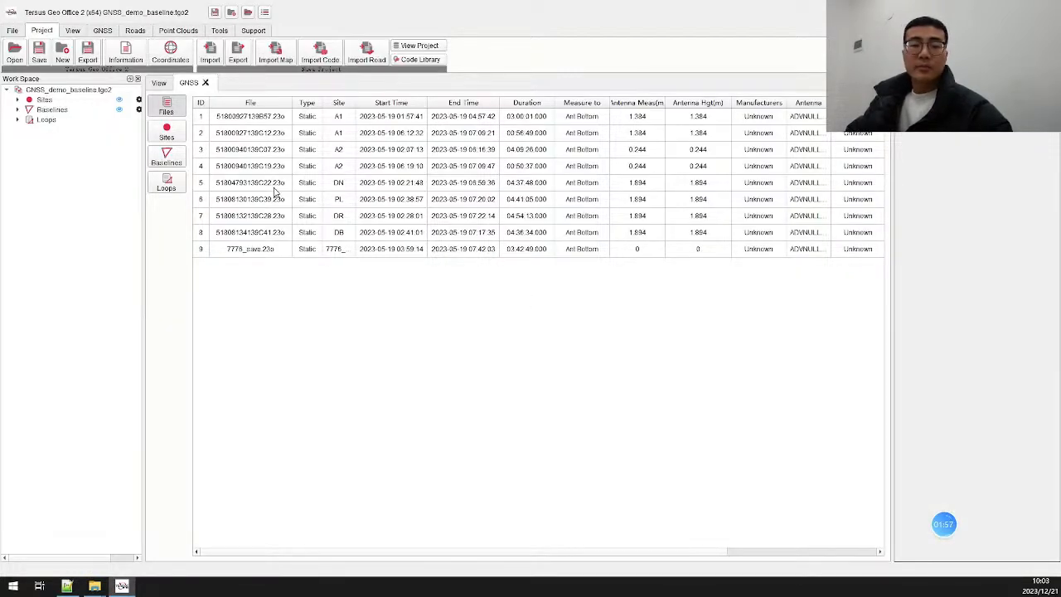
# - Open the residual plot of baseline BL_1 from the list of processed baselines
pyautogui.click(179, 157)
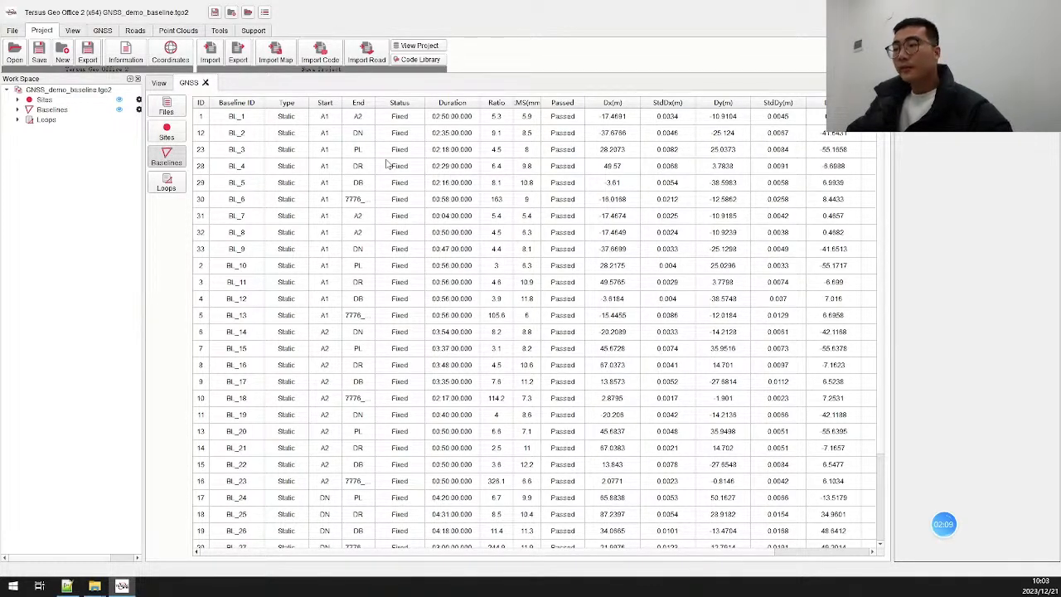
pyautogui.click(414, 117)
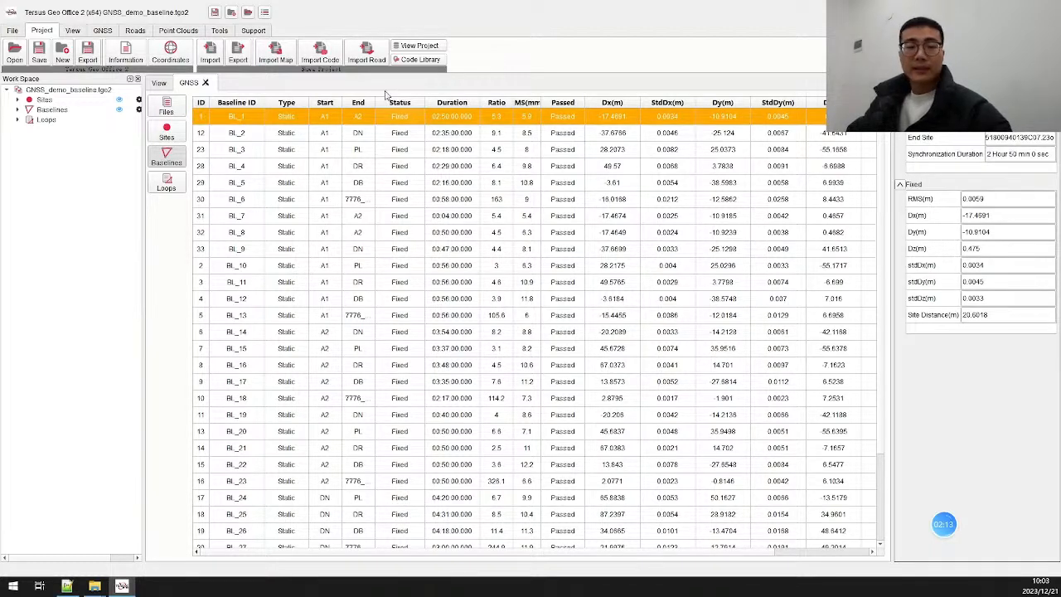
pyautogui.click(103, 32)
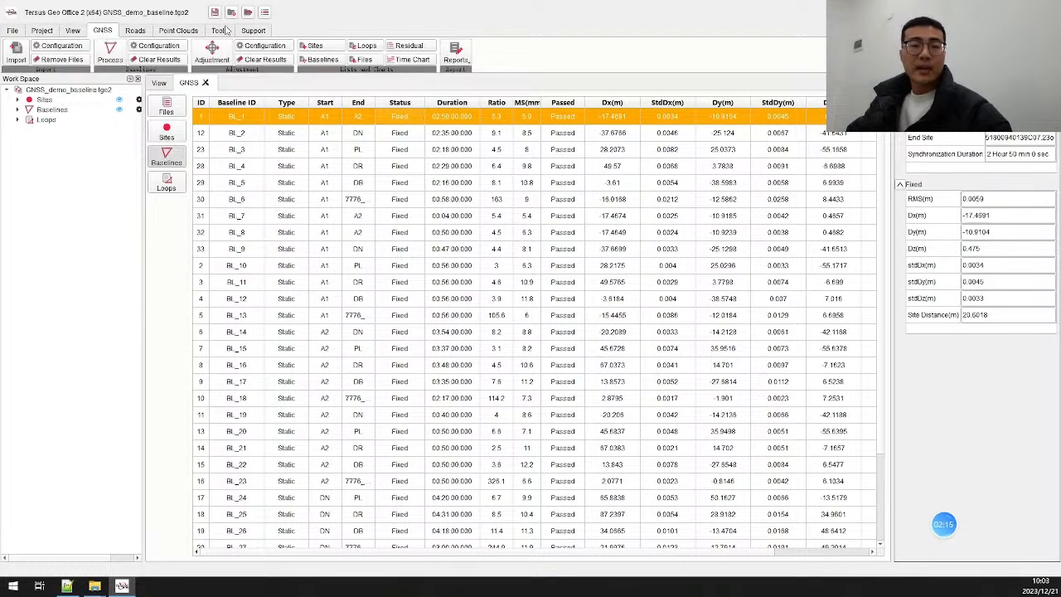
pyautogui.click(402, 50)
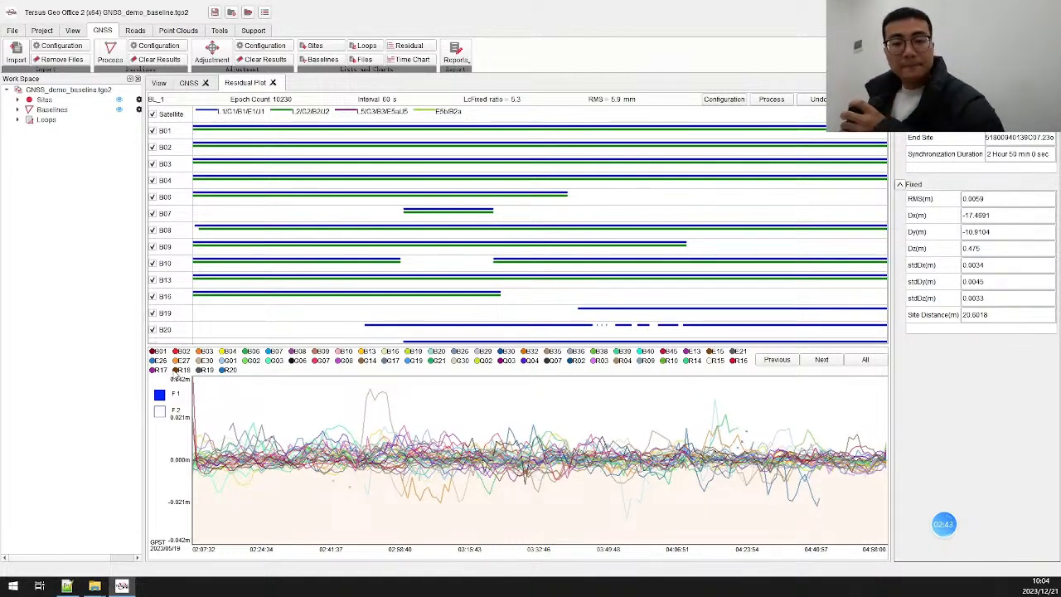
# - Step backwards through the single-satellite residual curves of baseline BL_1, from R17 to G21
pyautogui.click(175, 374)
pyautogui.click(159, 370)
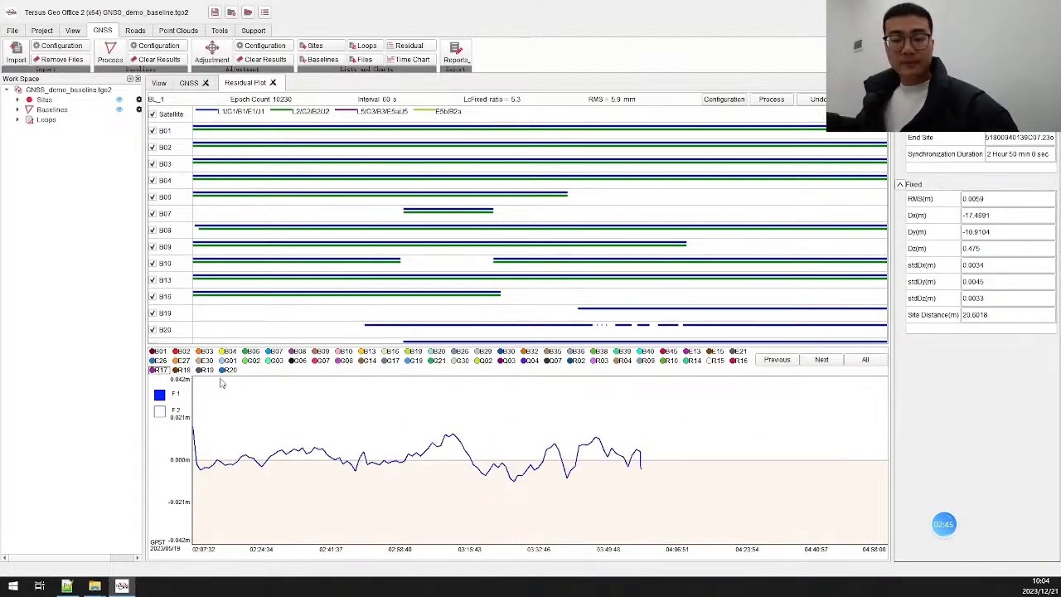
pyautogui.click(791, 360)
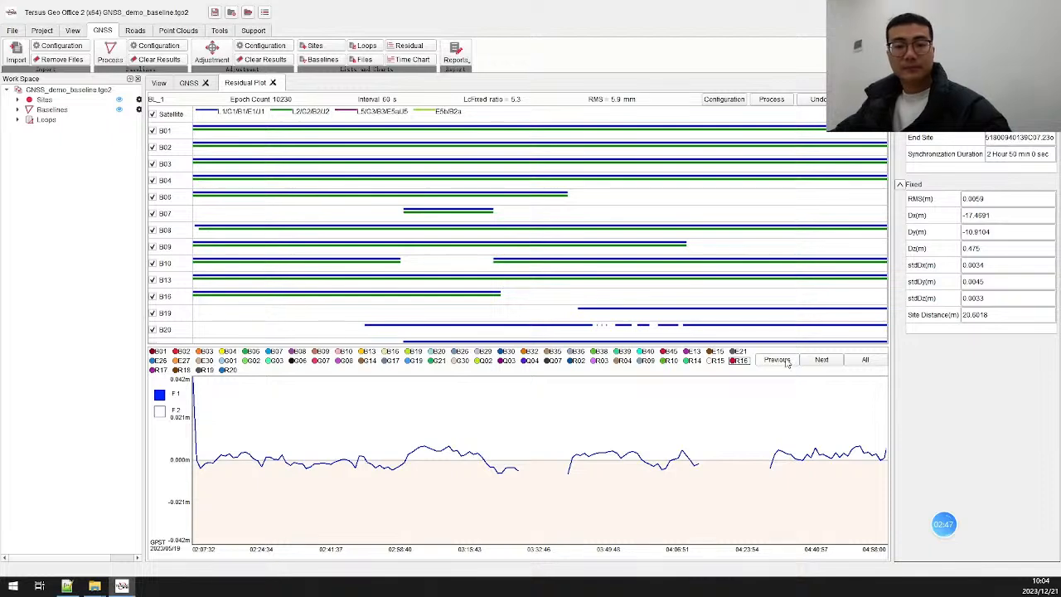
pyautogui.click(778, 360)
pyautogui.click(778, 361)
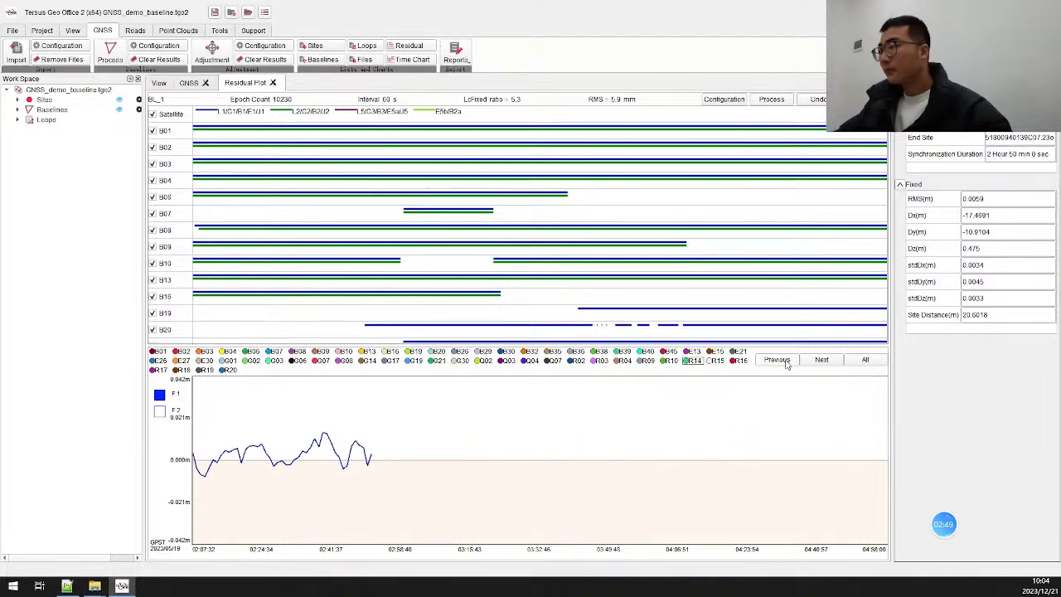
pyautogui.click(777, 360)
pyautogui.click(777, 361)
pyautogui.click(778, 360)
pyautogui.click(777, 360)
pyautogui.click(784, 363)
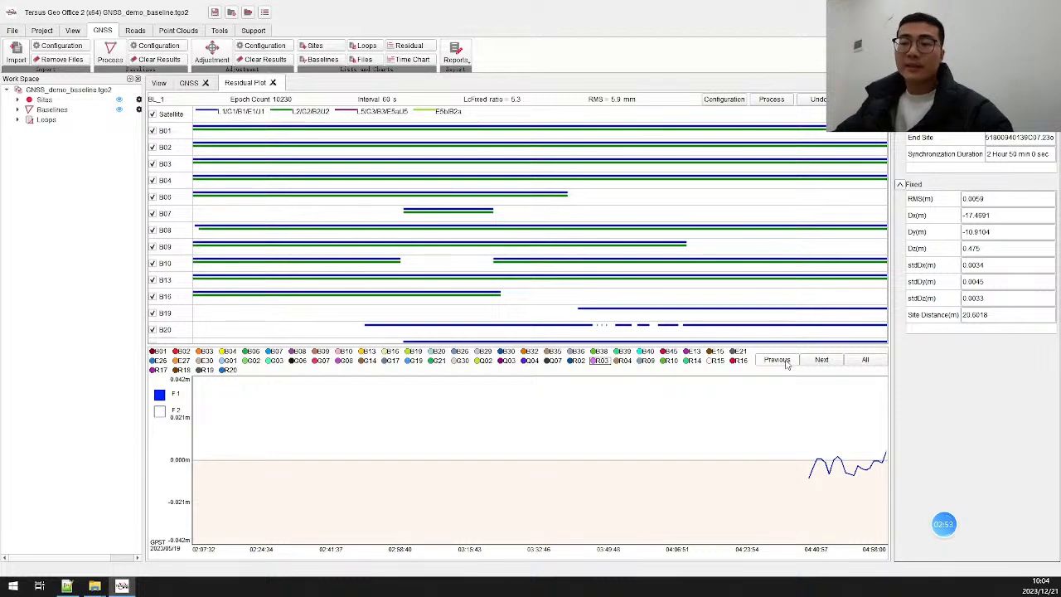
pyautogui.click(784, 363)
pyautogui.click(784, 363)
pyautogui.click(785, 363)
pyautogui.click(784, 363)
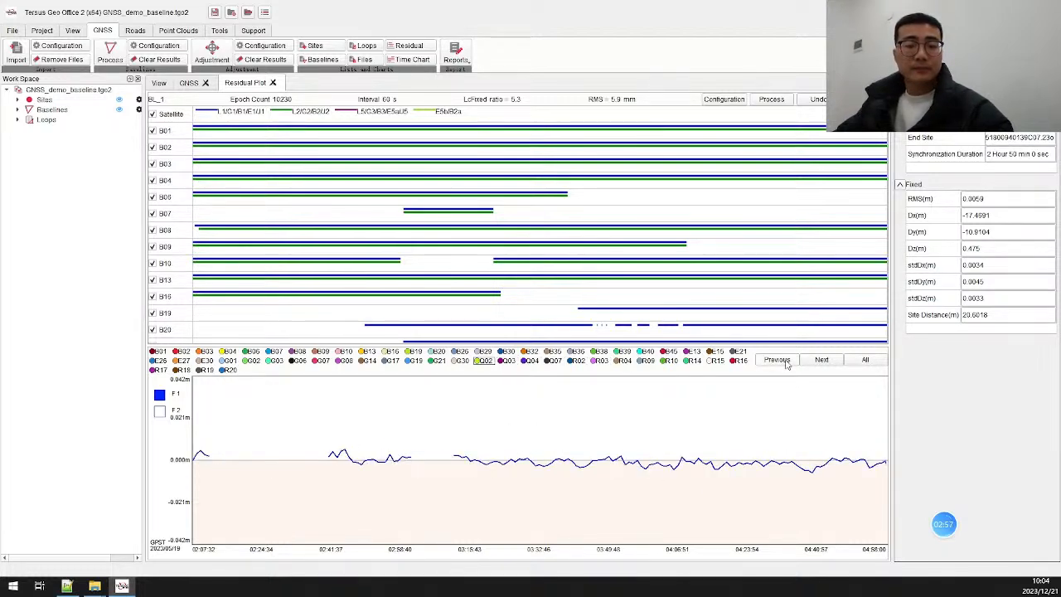
pyautogui.click(784, 363)
pyautogui.click(784, 363)
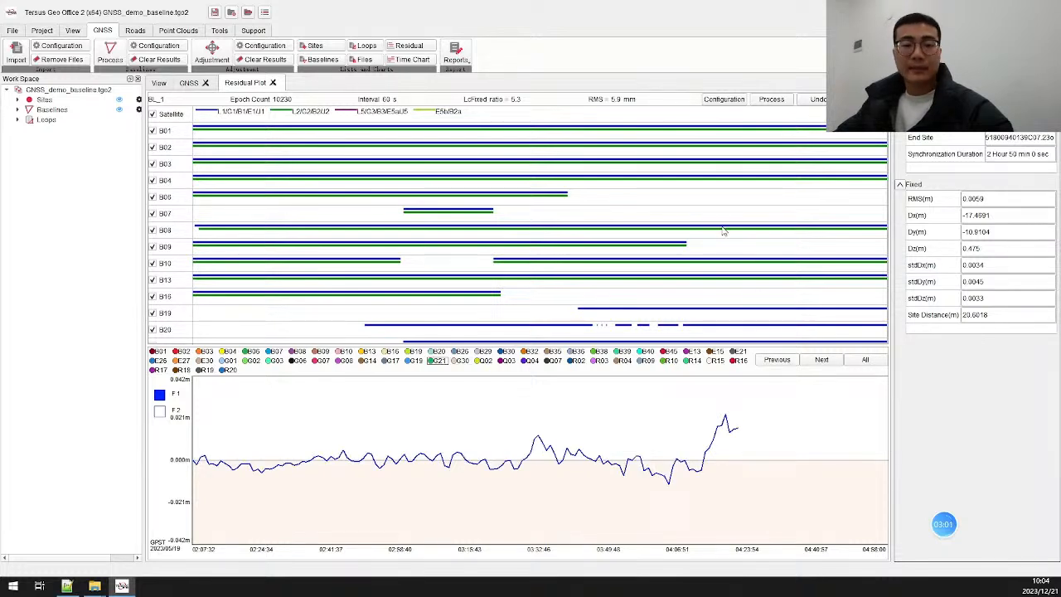
# - Mark the final stretch of satellite G21's data for exclusion in the satellite timeline of baseline BL_1
pyautogui.scroll(-6, 721, 234)
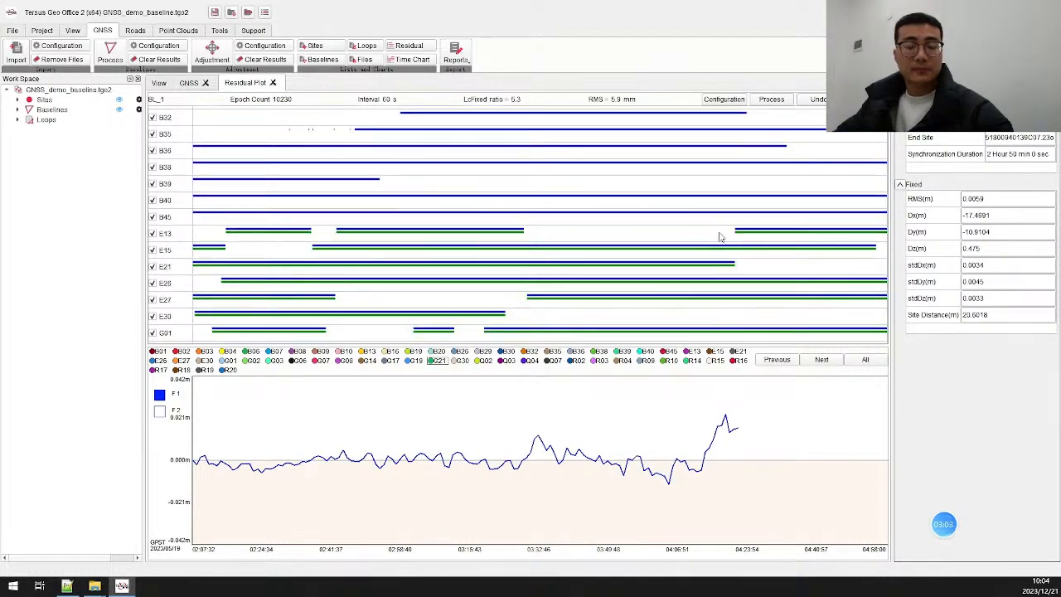
pyautogui.scroll(-4, 720, 237)
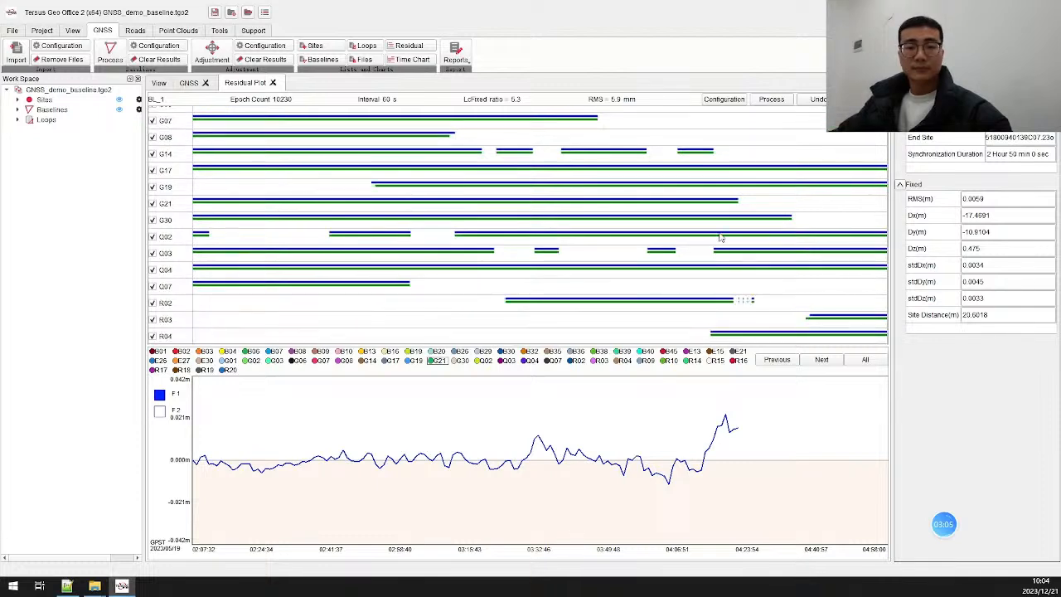
pyautogui.scroll(1, 718, 225)
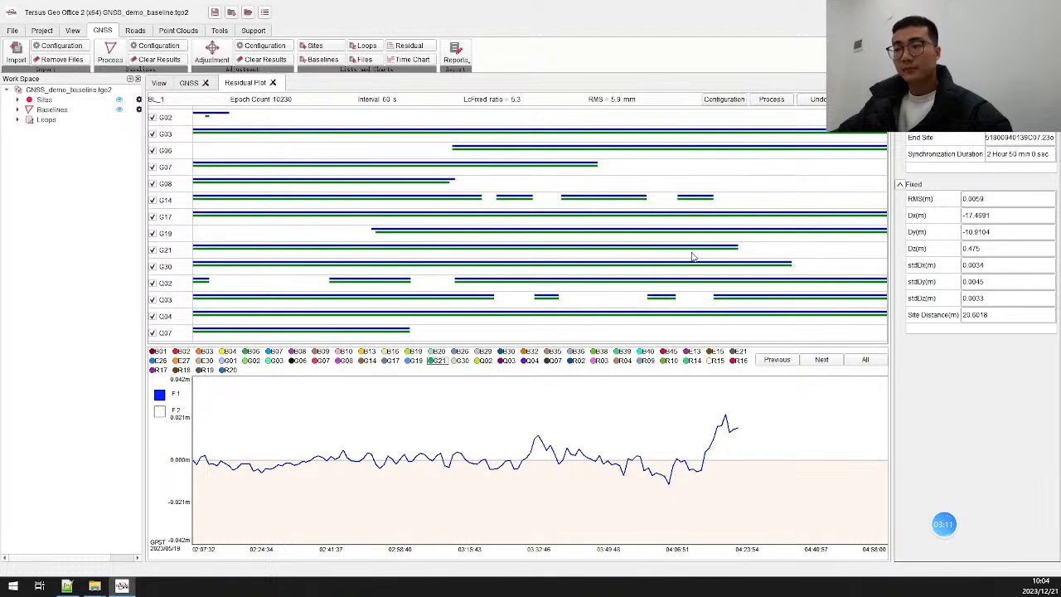
pyautogui.moveTo(684, 243); pyautogui.dragTo(755, 261)
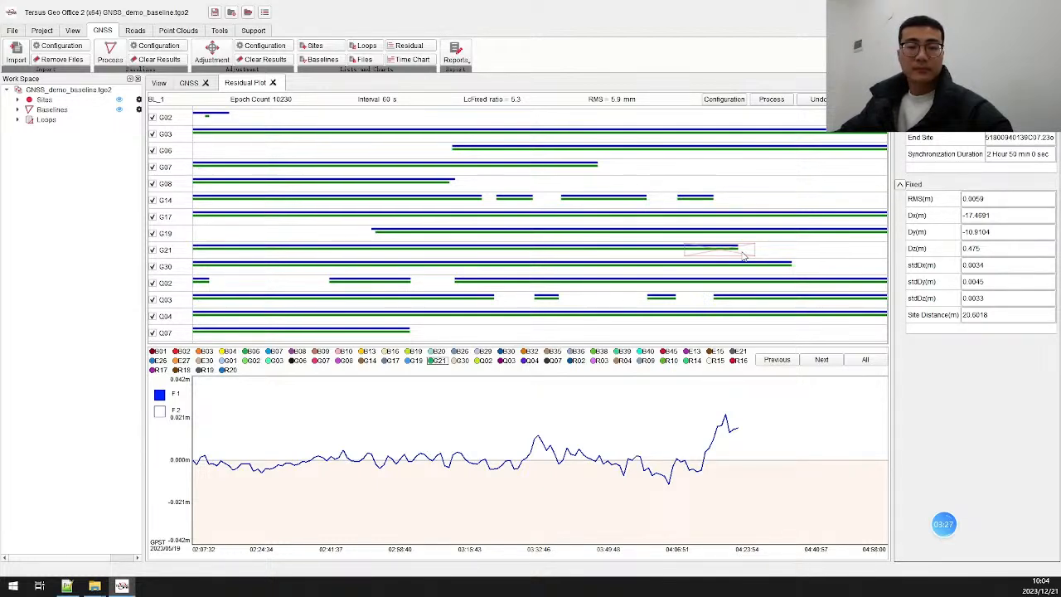
# - Set the local constraint of site 7776_save to NEh in the sites list and apply it
pyautogui.click(189, 83)
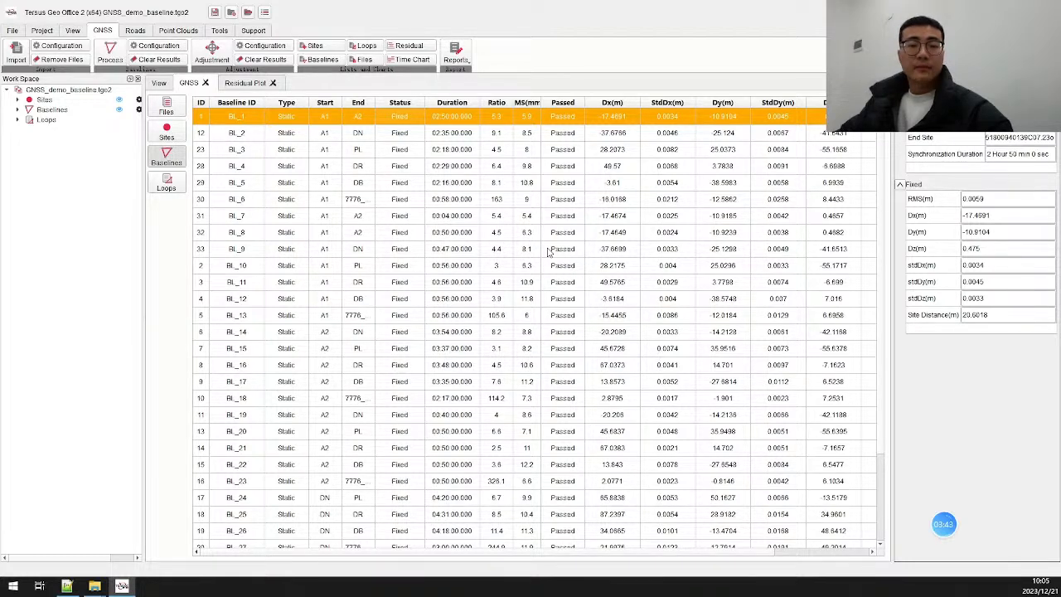
pyautogui.click(177, 136)
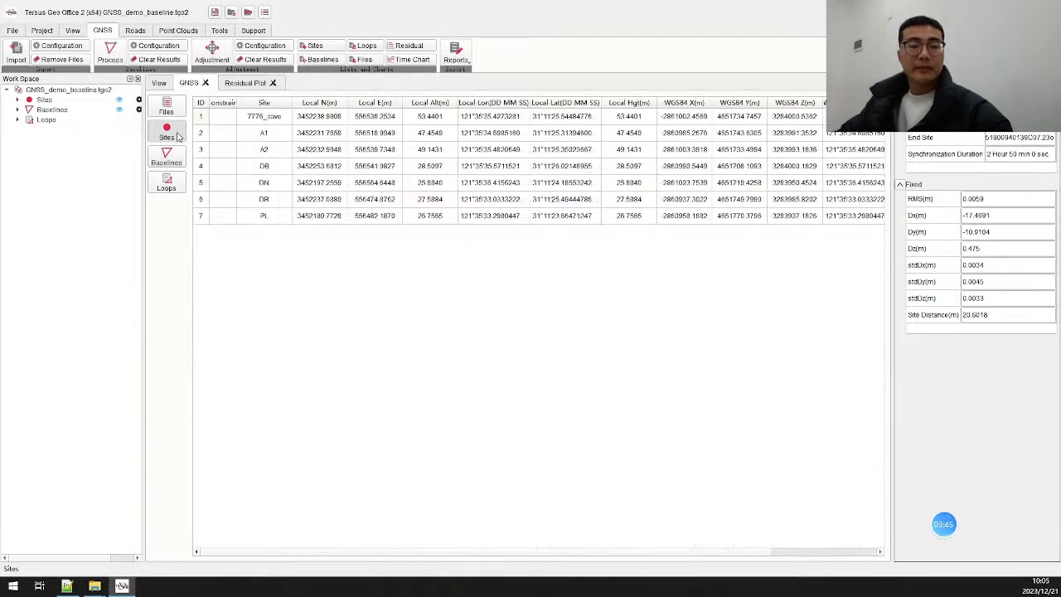
pyautogui.click(672, 122)
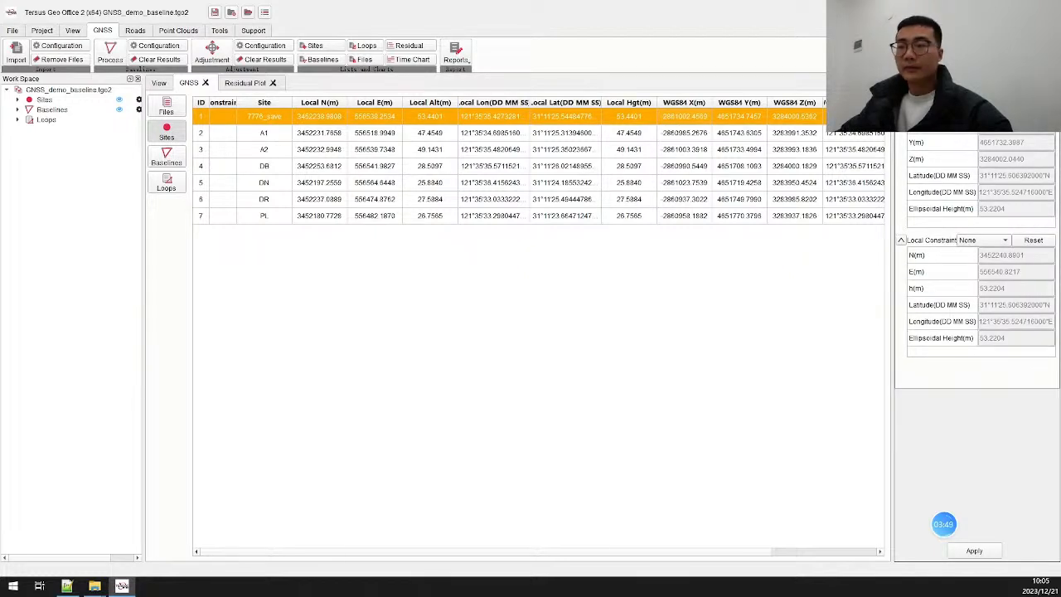
pyautogui.click(917, 91)
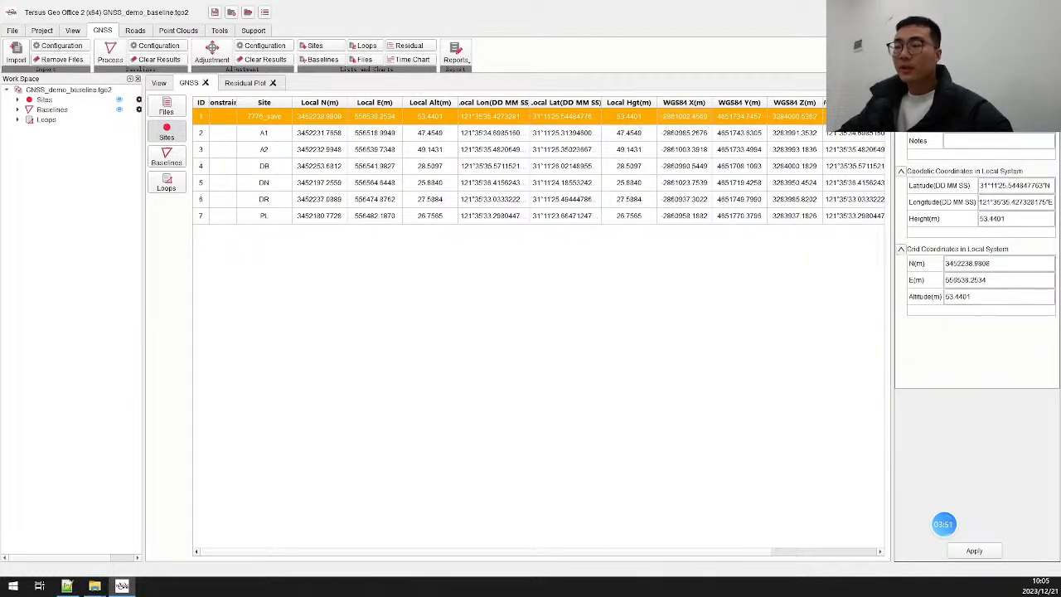
pyautogui.click(953, 91)
pyautogui.click(972, 240)
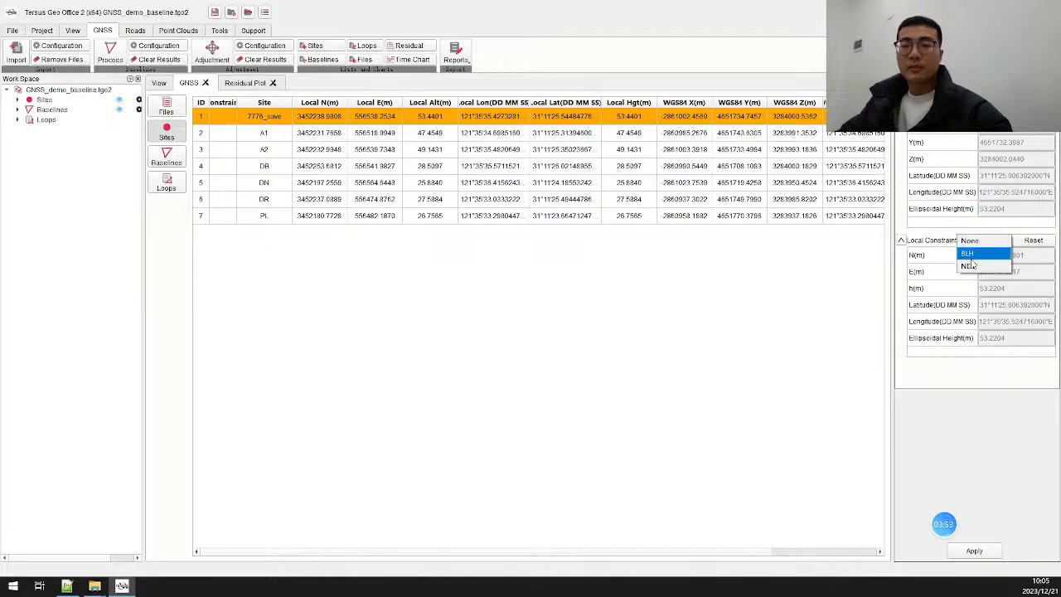
pyautogui.click(967, 266)
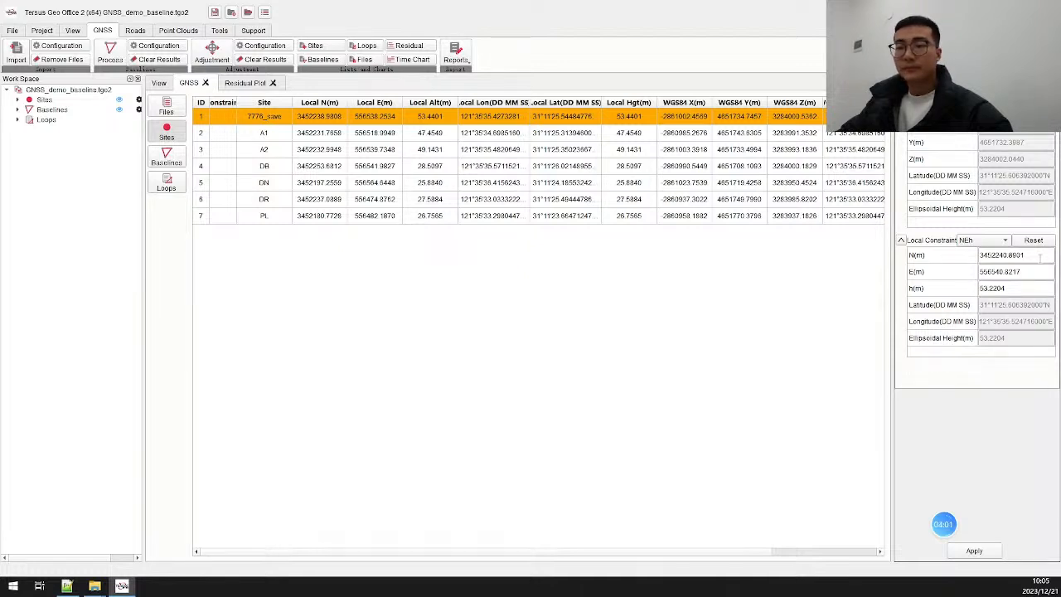
pyautogui.click(969, 553)
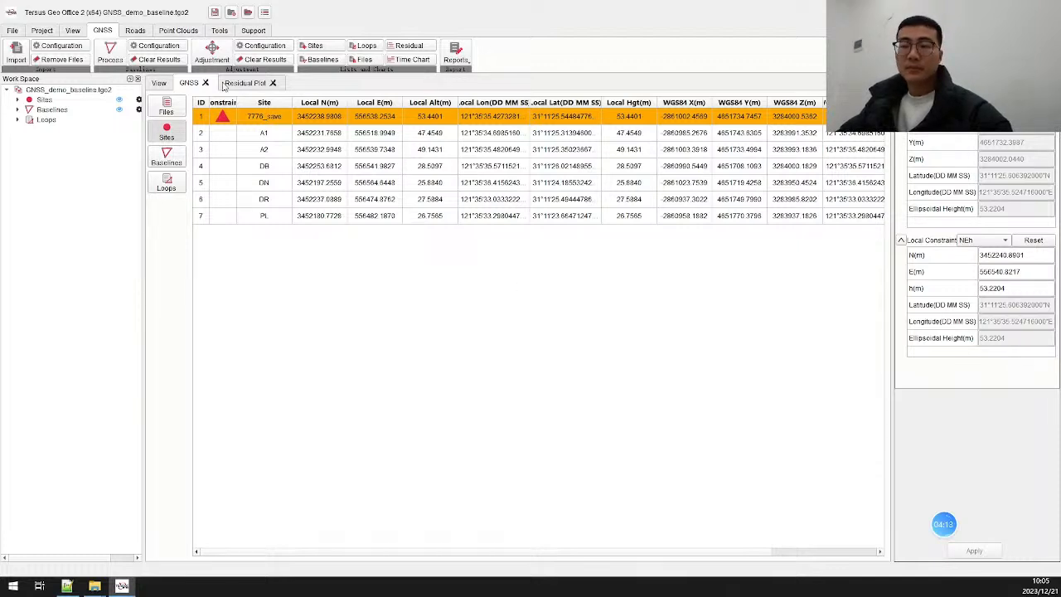
# - Run the network adjustment in Auto mode and open the Constraint 3D Adjustment in Local System Report
pyautogui.click(208, 56)
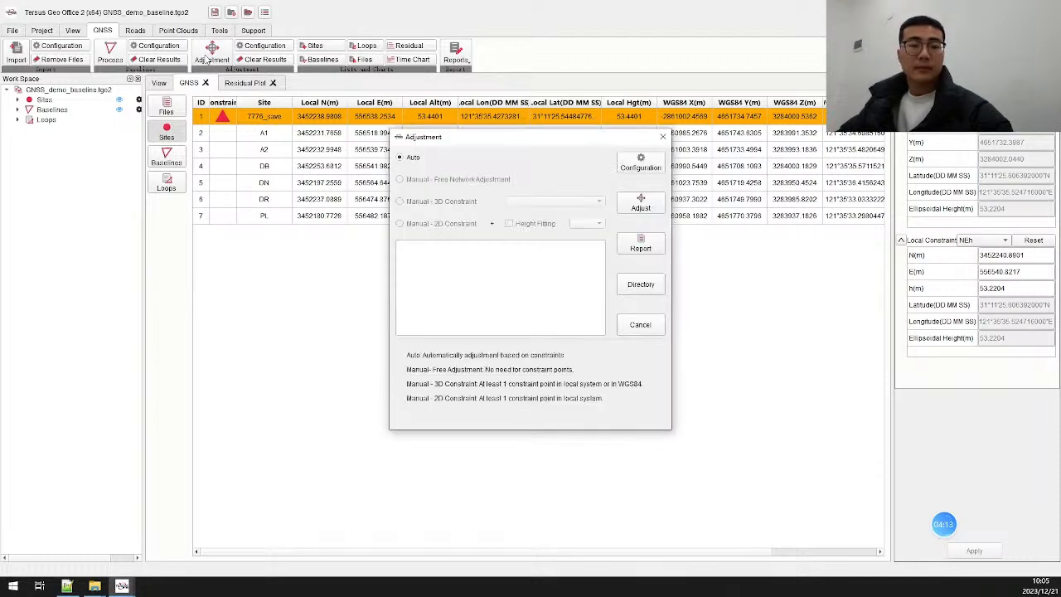
pyautogui.click(626, 200)
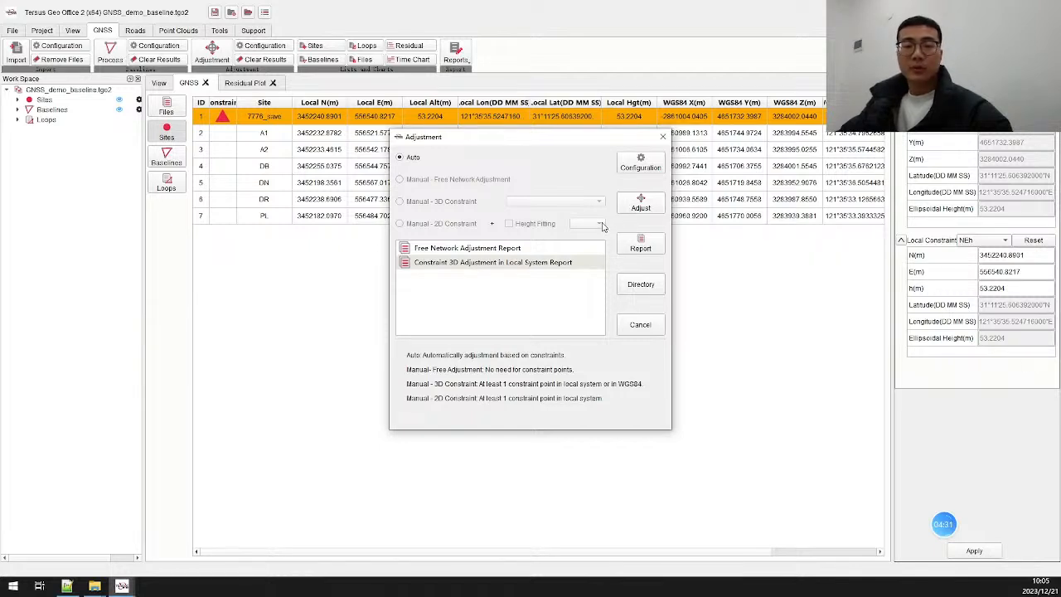
pyautogui.click(591, 263)
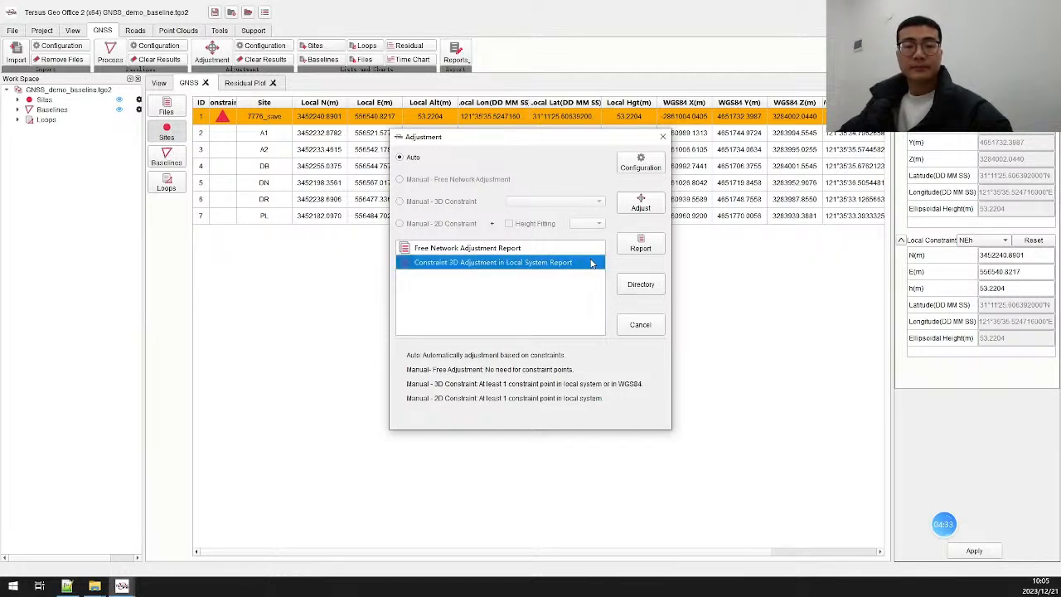
pyautogui.click(635, 249)
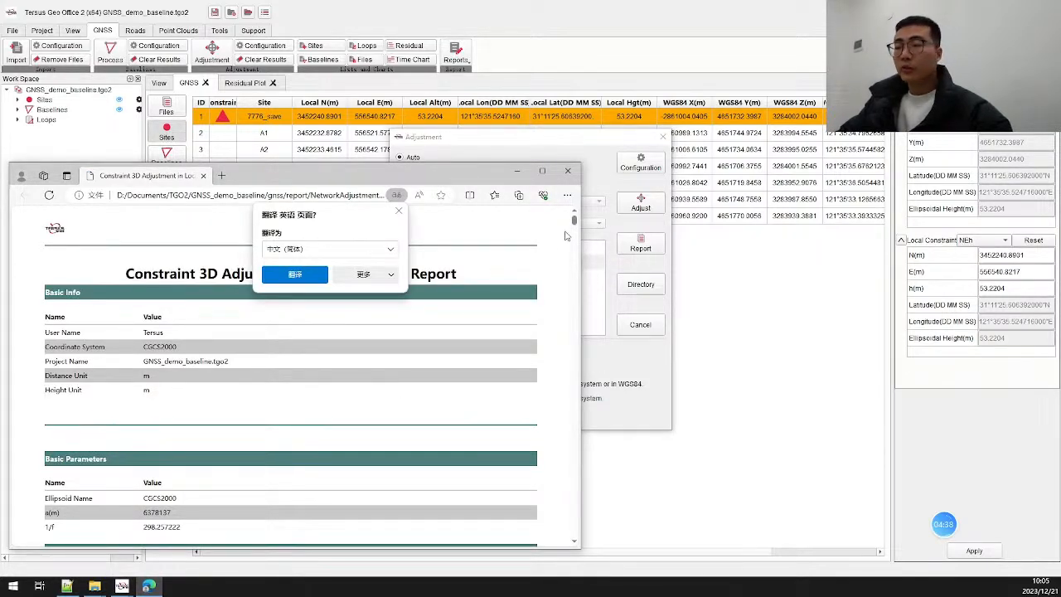
# - Review the report's adjusted WGS84 and local coordinates with their errors, and close the report and the adjustment dialog
pyautogui.moveTo(577, 224); pyautogui.dragTo(583, 518)
pyautogui.scroll(-5, 478, 467)
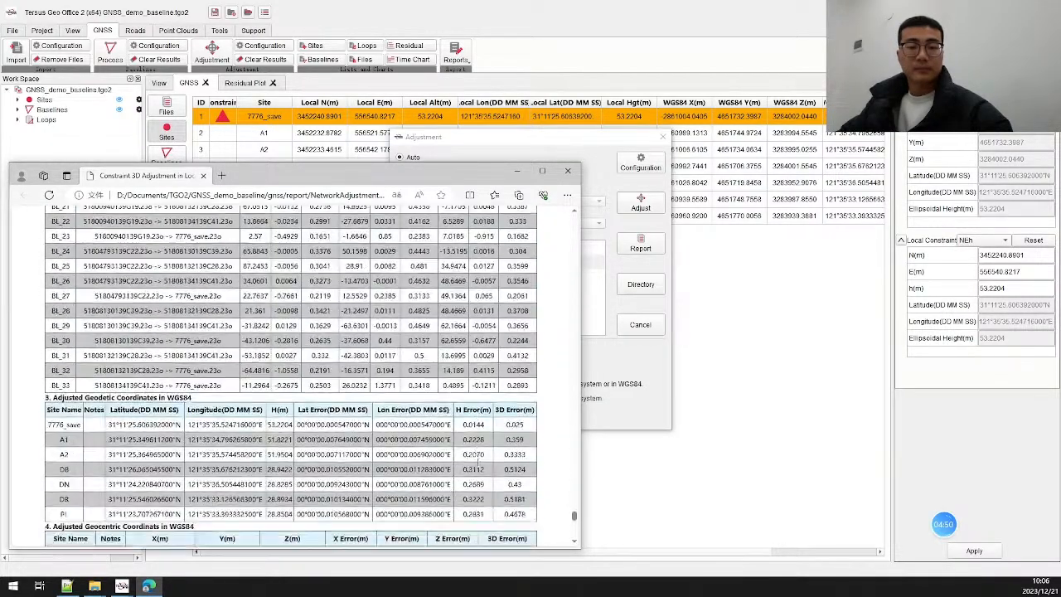
pyautogui.scroll(-3, 478, 467)
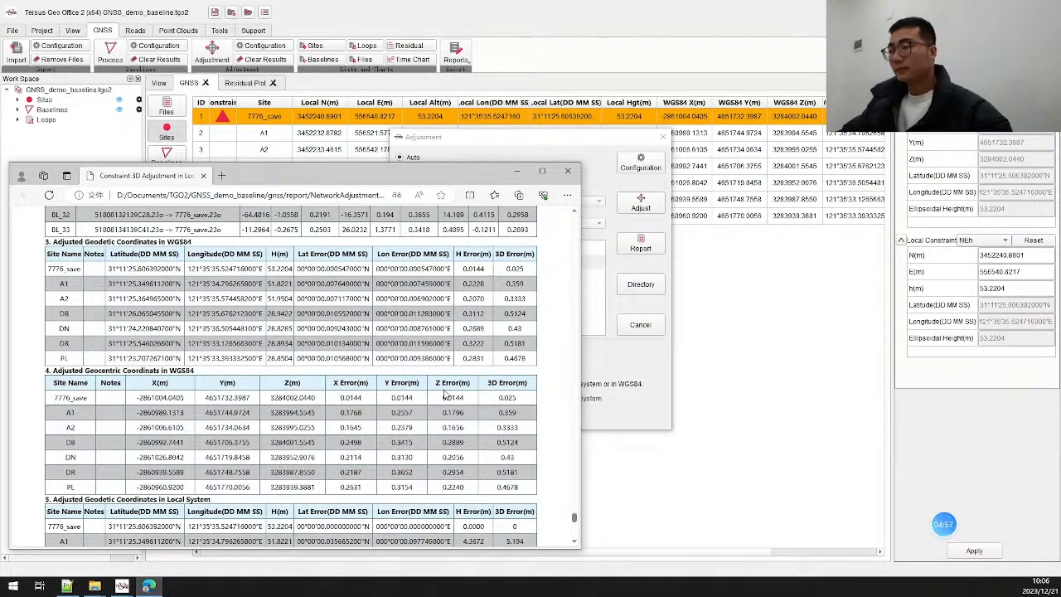
pyautogui.scroll(-5, 445, 397)
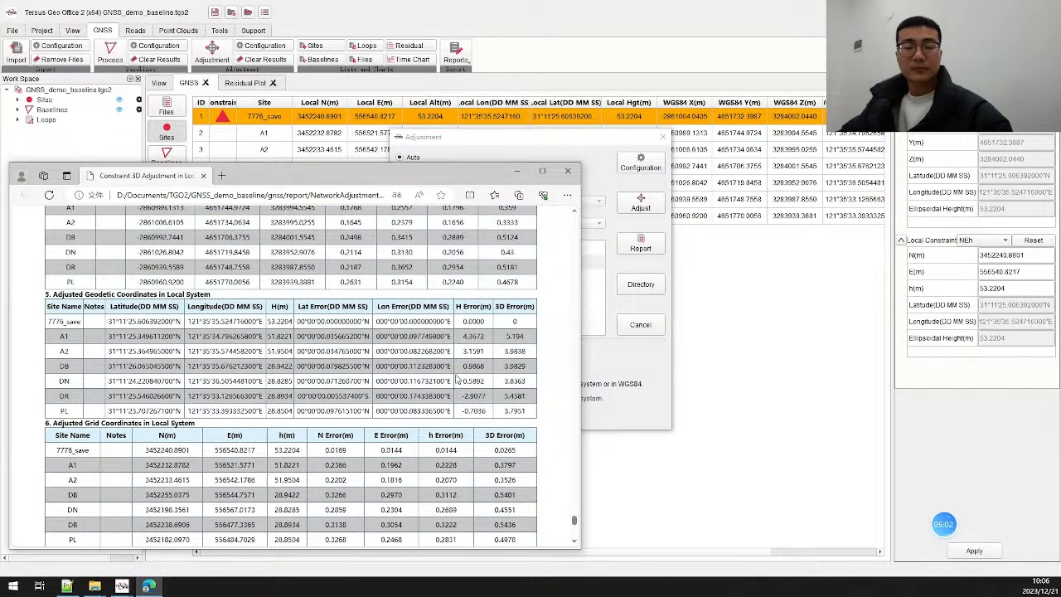
pyautogui.scroll(-1, 458, 380)
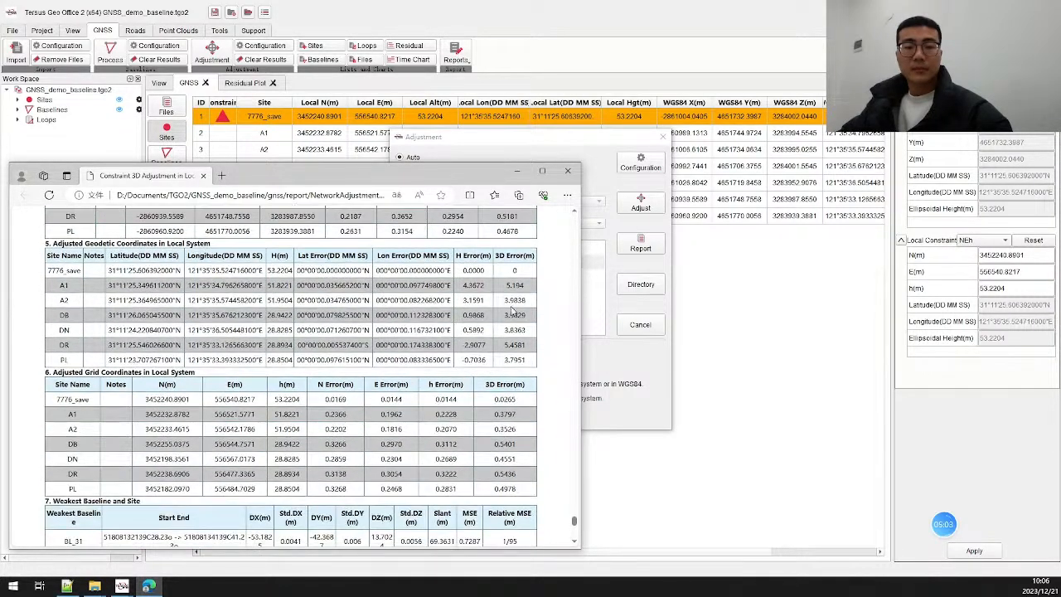
pyautogui.click(568, 173)
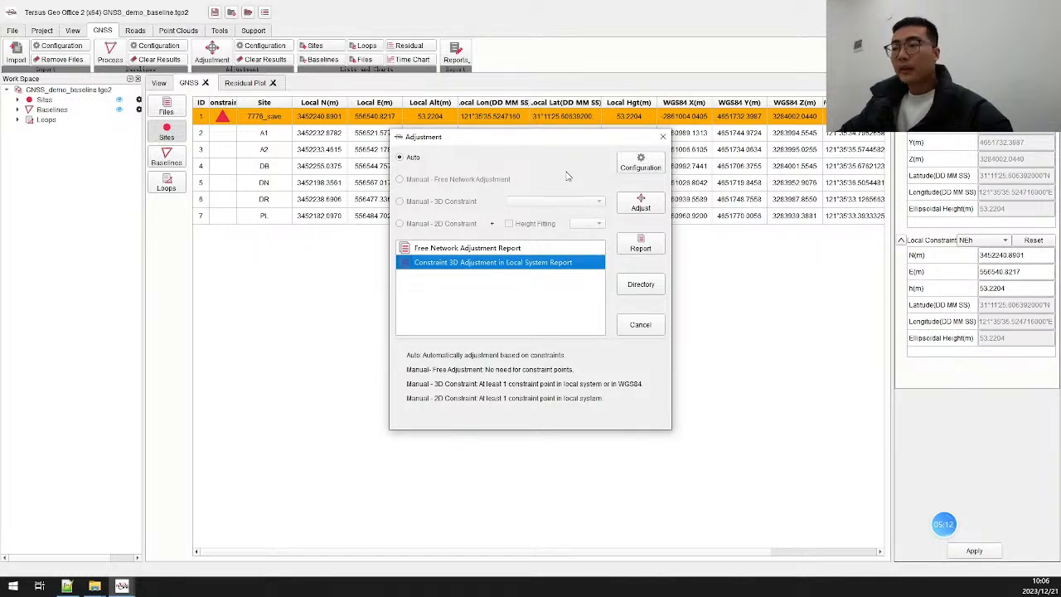
pyautogui.click(662, 136)
# - Open the Earth View and inspect the network's sites and baselines over the satellite imagery, up close and from a rotated angle
pyautogui.click(158, 85)
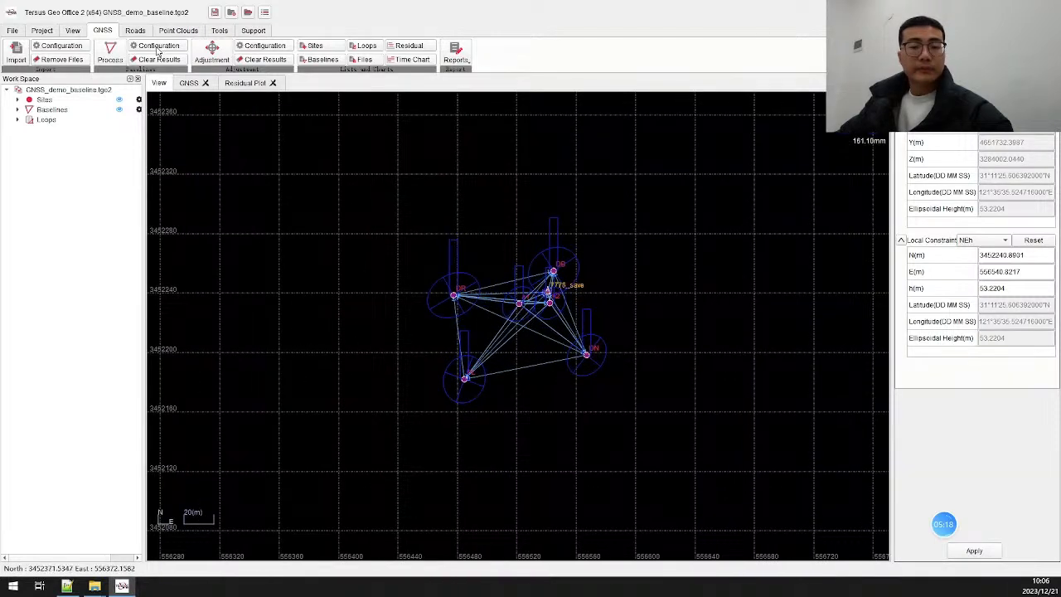
pyautogui.click(76, 31)
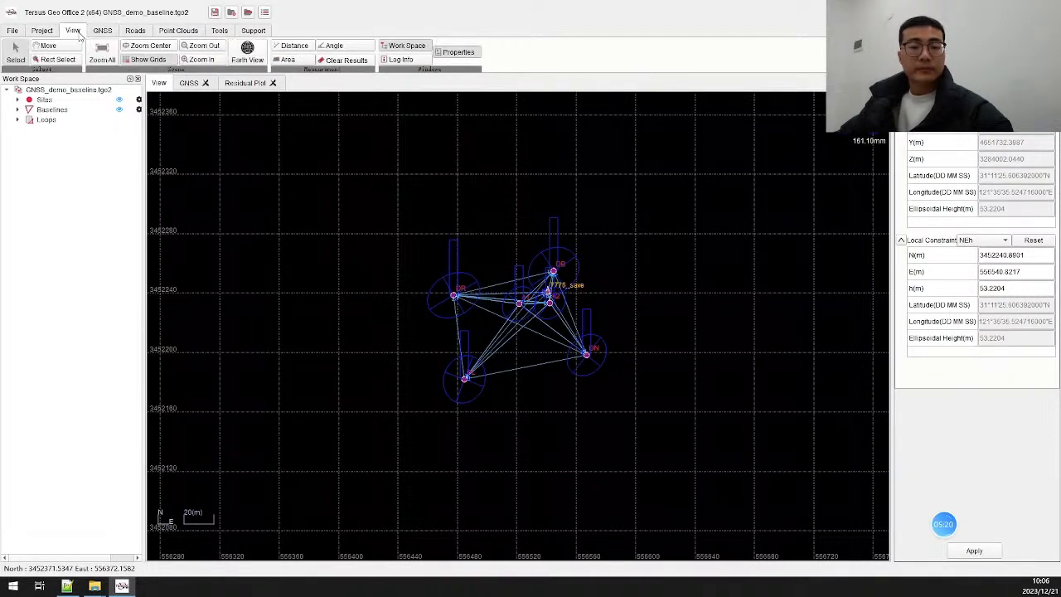
pyautogui.click(248, 55)
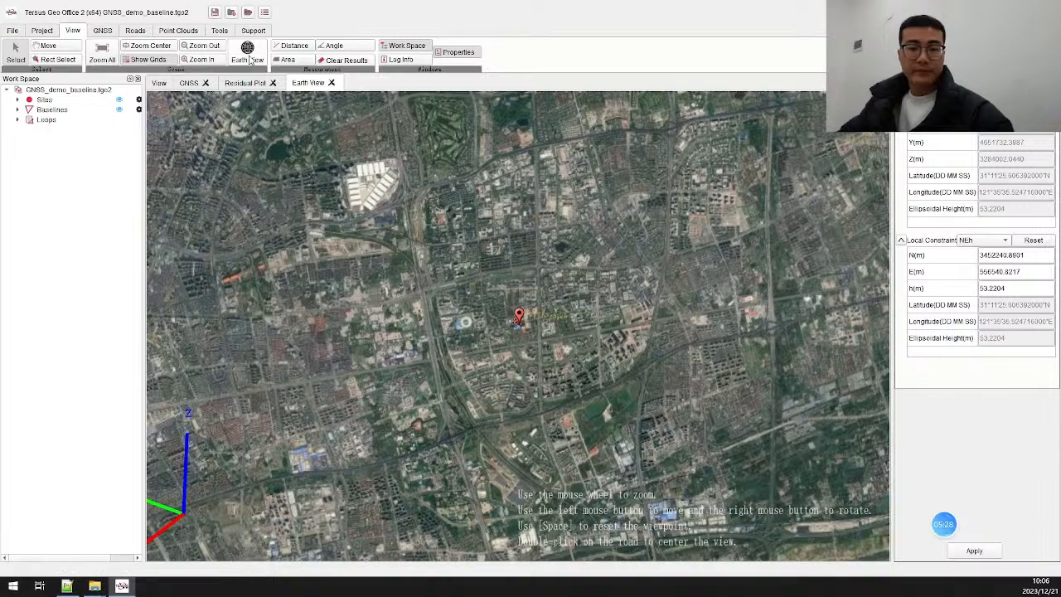
pyautogui.scroll(1, 507, 341)
pyautogui.scroll(3, 507, 342)
pyautogui.scroll(4, 517, 336)
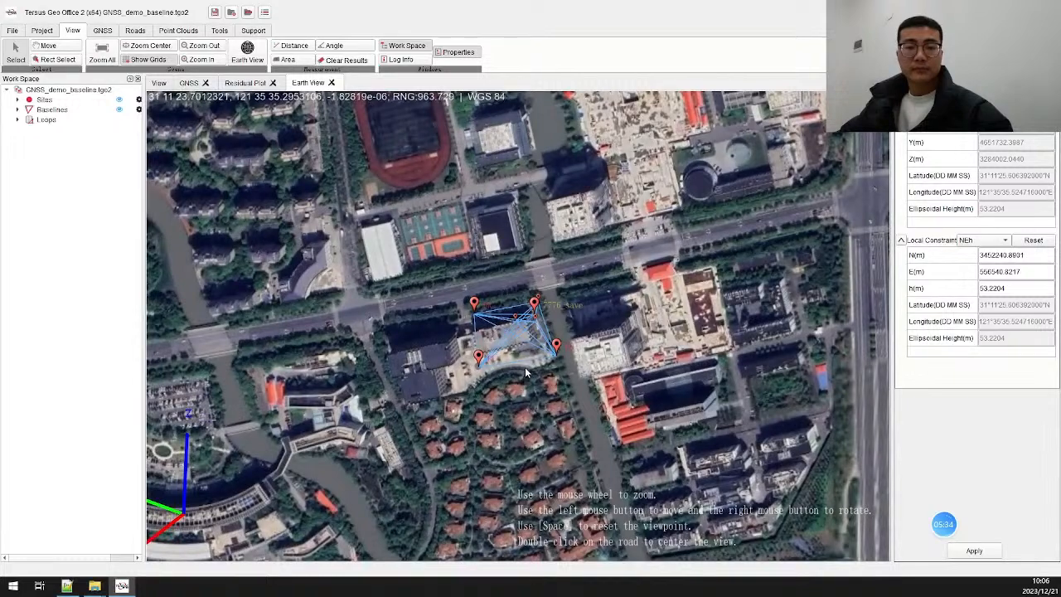
pyautogui.scroll(4, 524, 367)
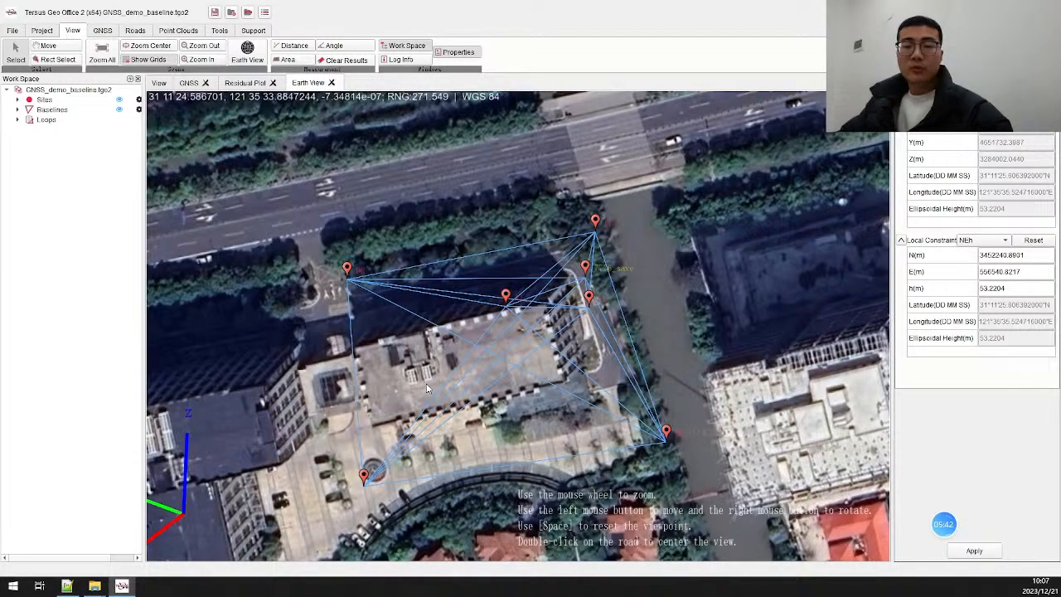
pyautogui.moveTo(428, 397); pyautogui.dragTo(445, 359)
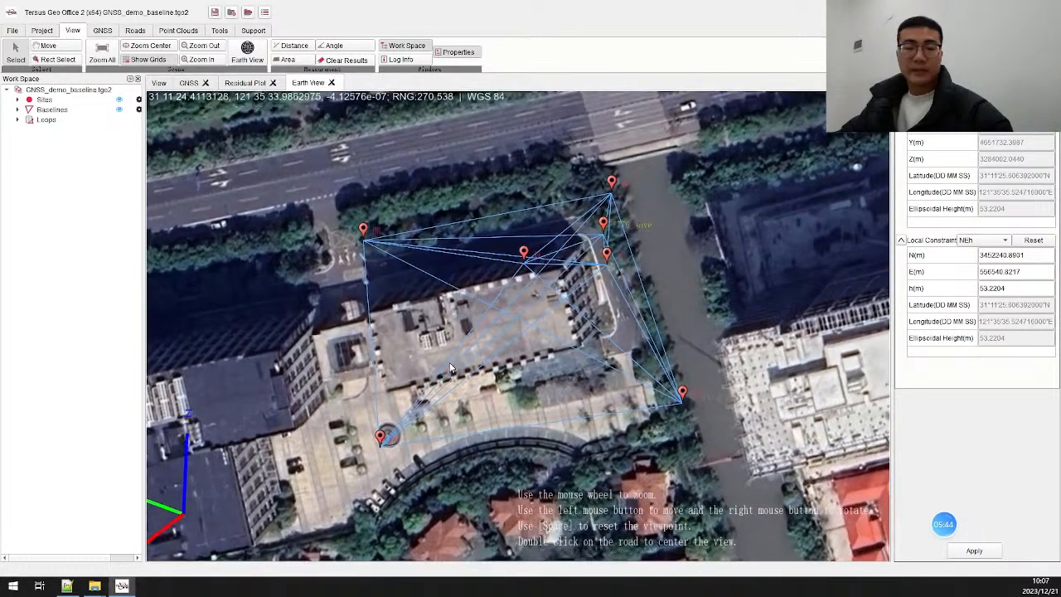
pyautogui.moveTo(487, 389); pyautogui.dragTo(520, 236)
pyautogui.moveTo(415, 276); pyautogui.dragTo(472, 412)
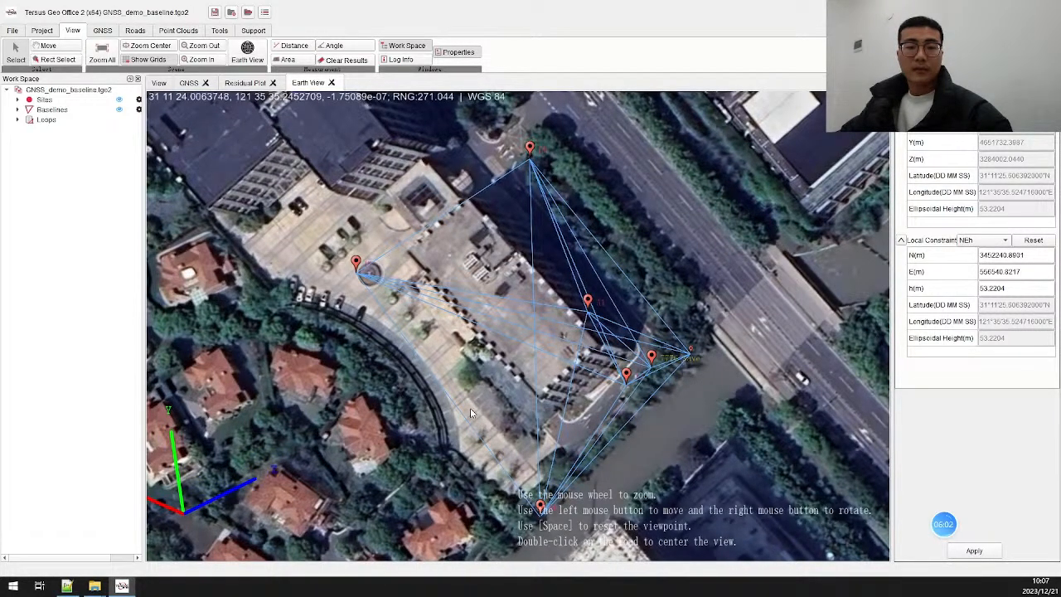
# - Open the Earth View settings and display the parameters of the Googlecnapps online image source
pyautogui.click(264, 13)
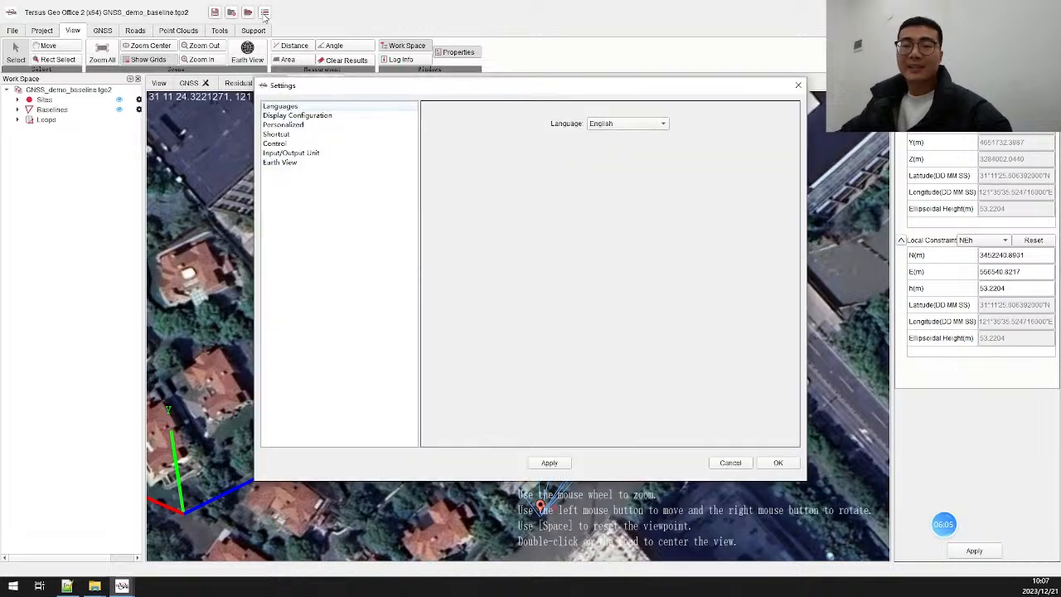
pyautogui.click(286, 166)
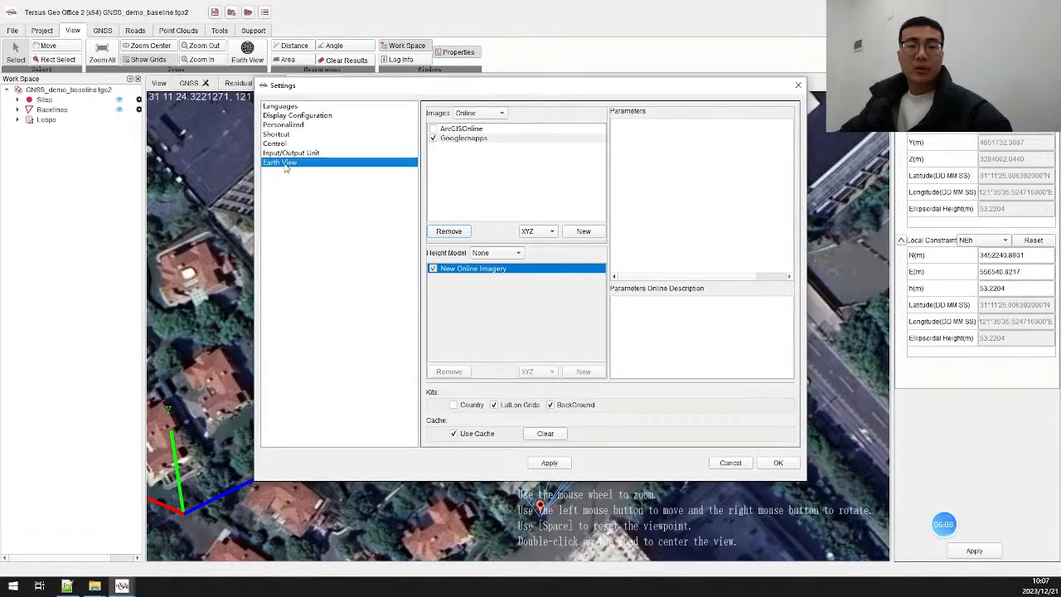
pyautogui.click(452, 139)
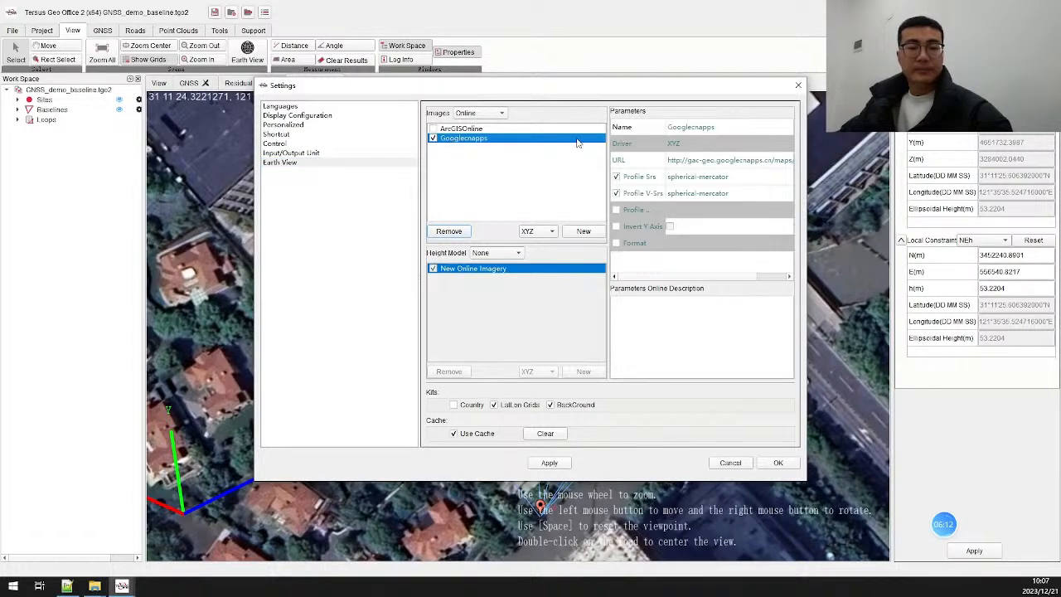
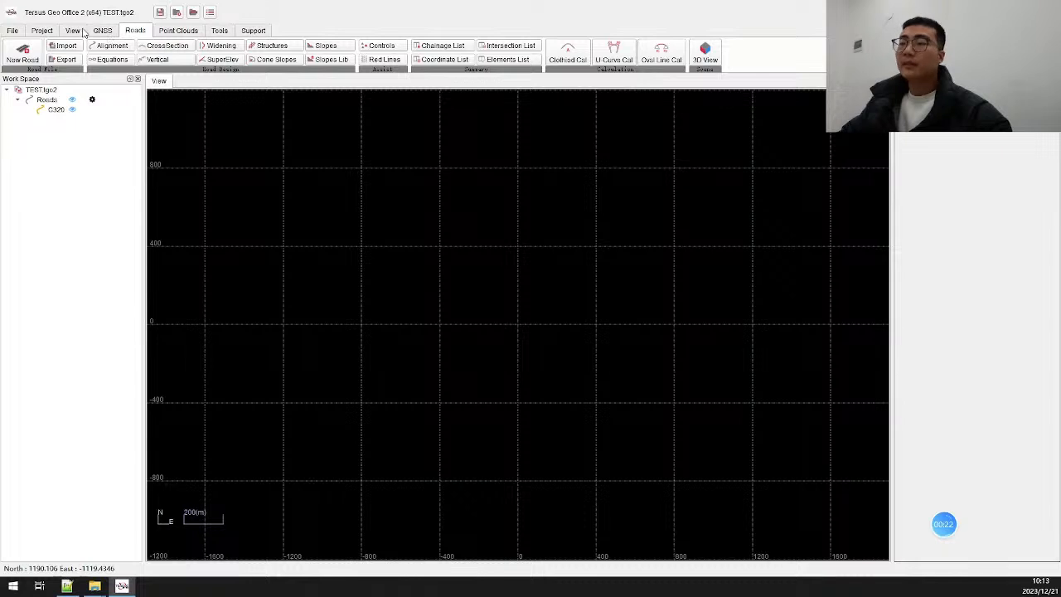
# - Delete the road G320 from the TEST project
pyautogui.click(79, 31)
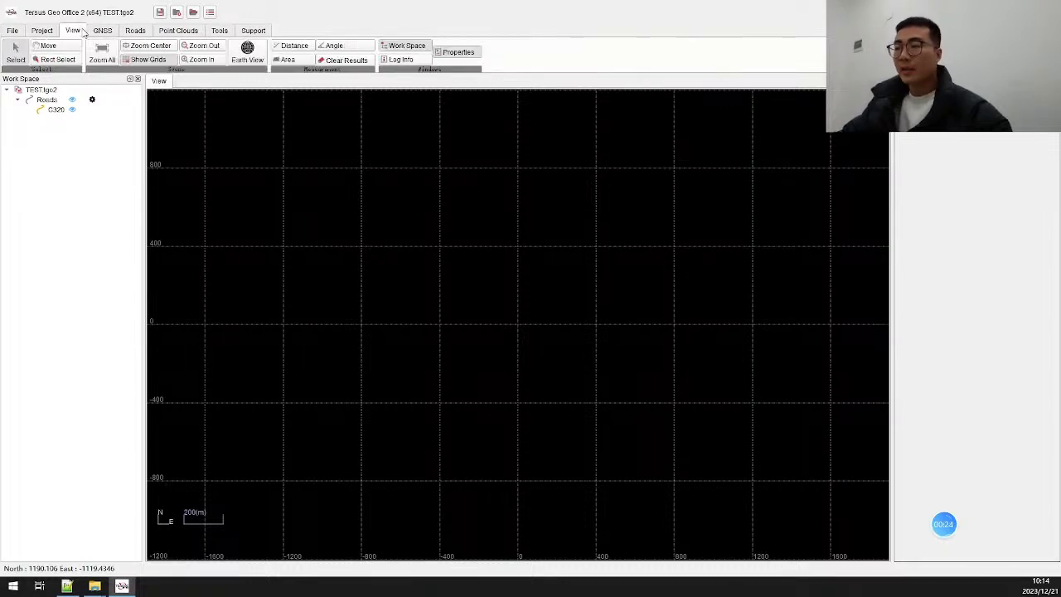
pyautogui.click(98, 53)
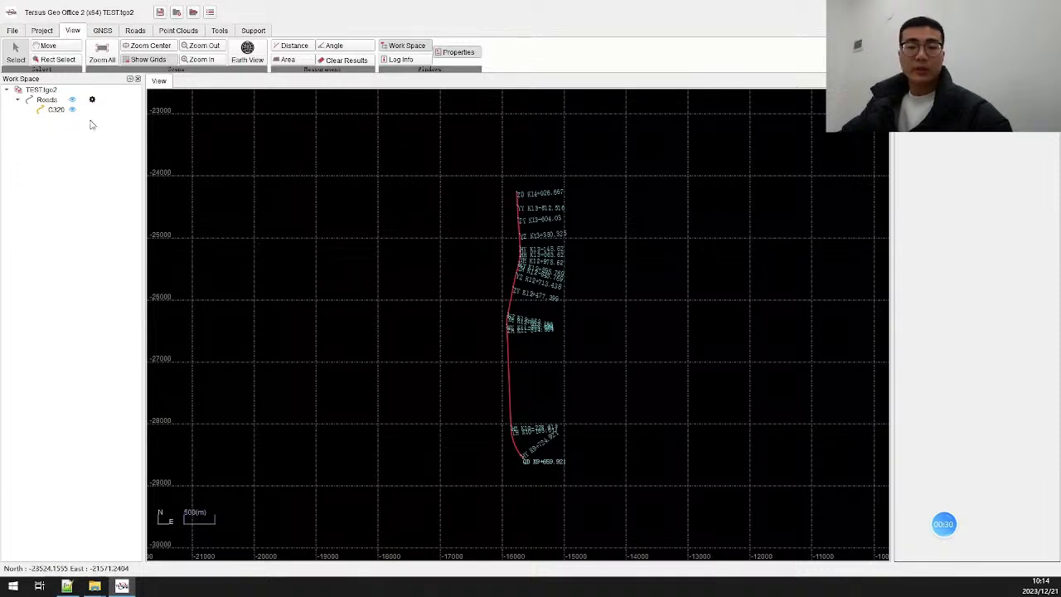
pyautogui.click(63, 111)
pyautogui.rightClick(63, 114)
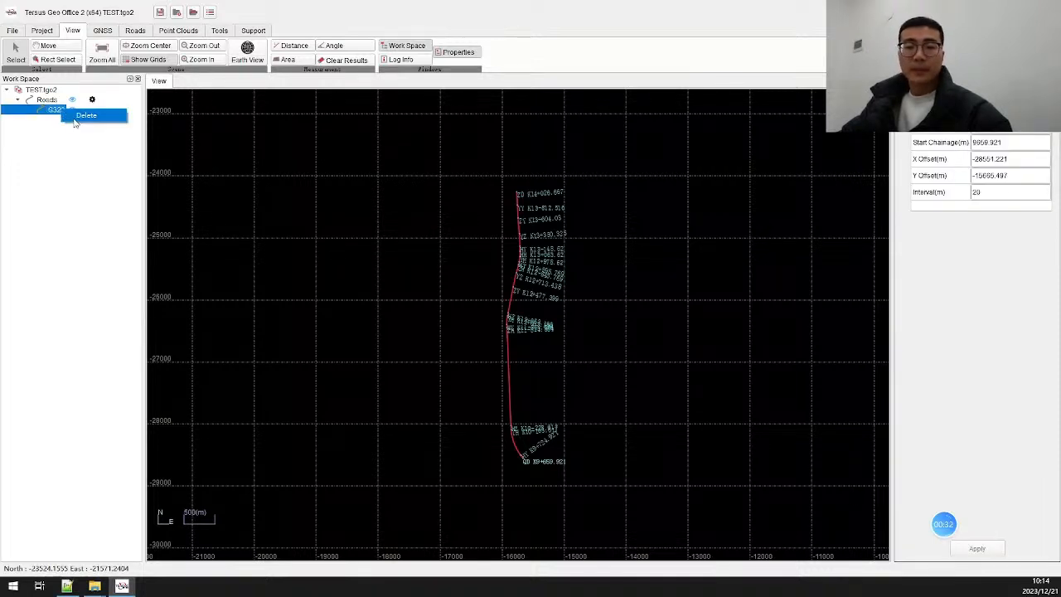
pyautogui.click(76, 118)
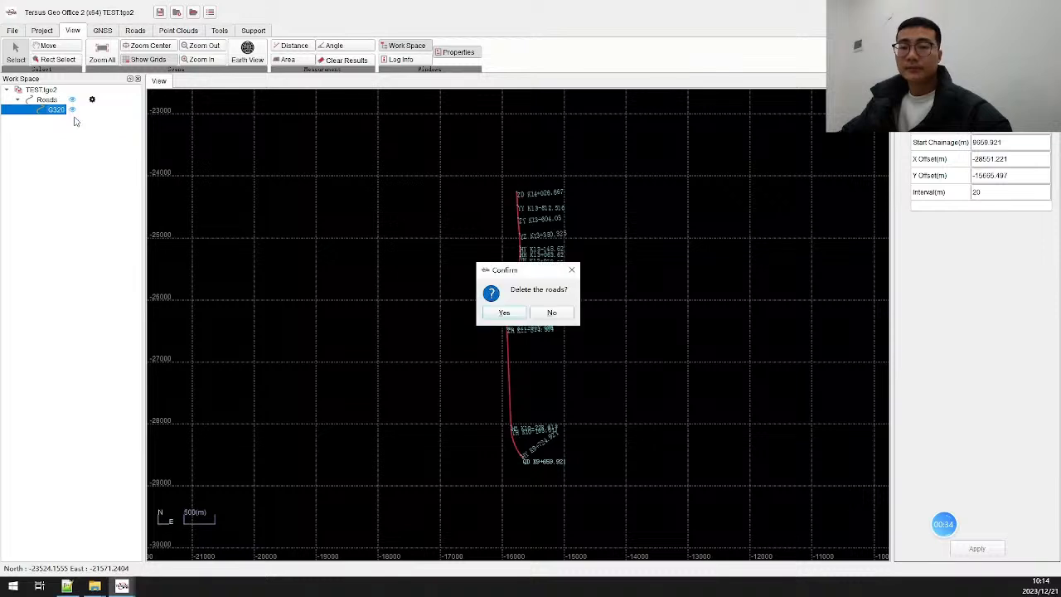
pyautogui.click(507, 312)
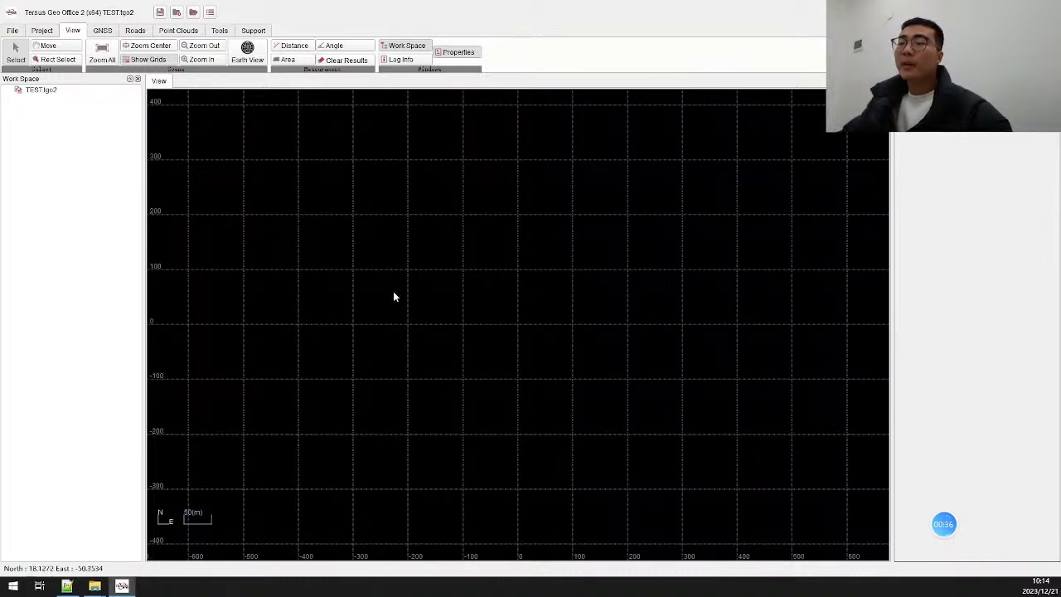
# - Create a new road named "New Road"
pyautogui.click(134, 30)
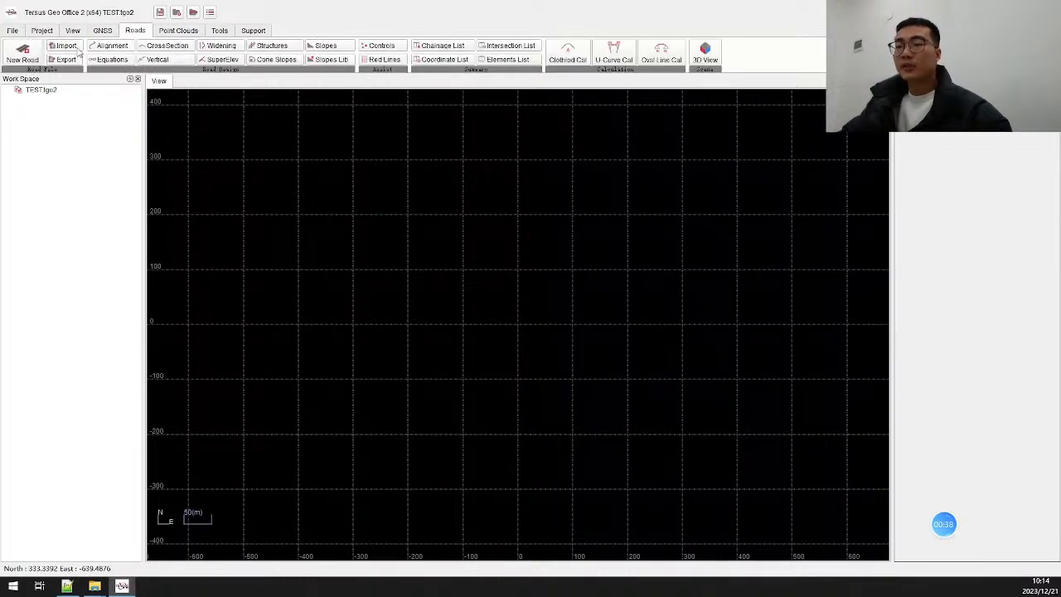
pyautogui.click(23, 52)
pyautogui.click(492, 275)
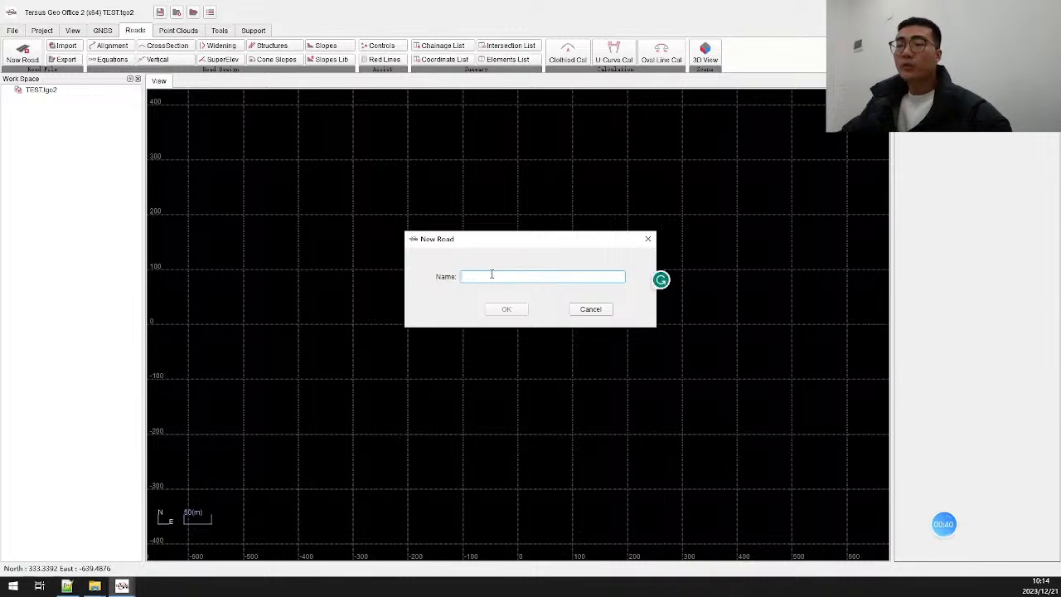
pyautogui.write('New')
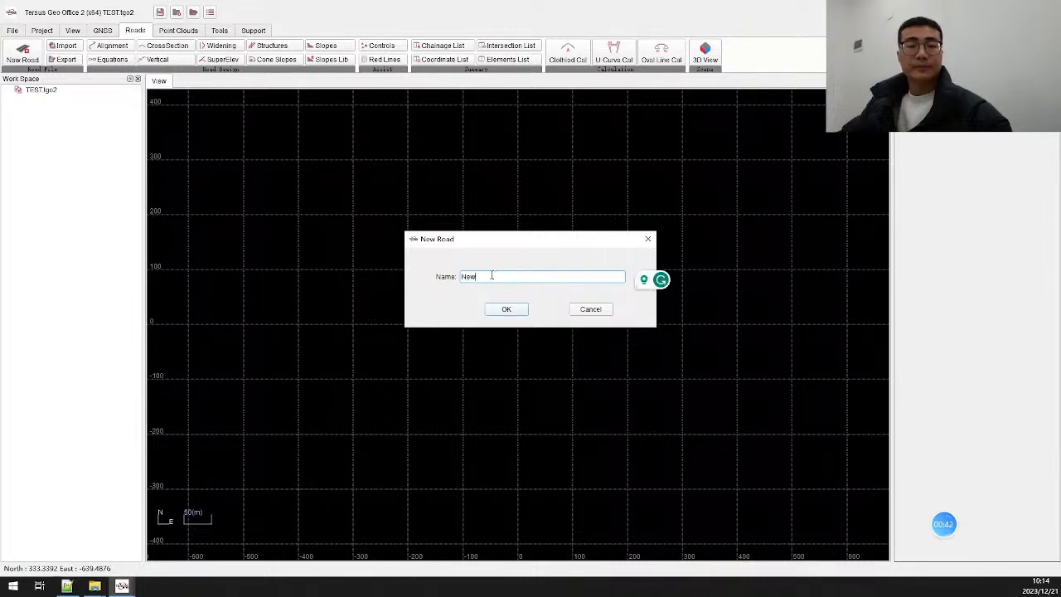
pyautogui.write(' Road')
pyautogui.click(504, 309)
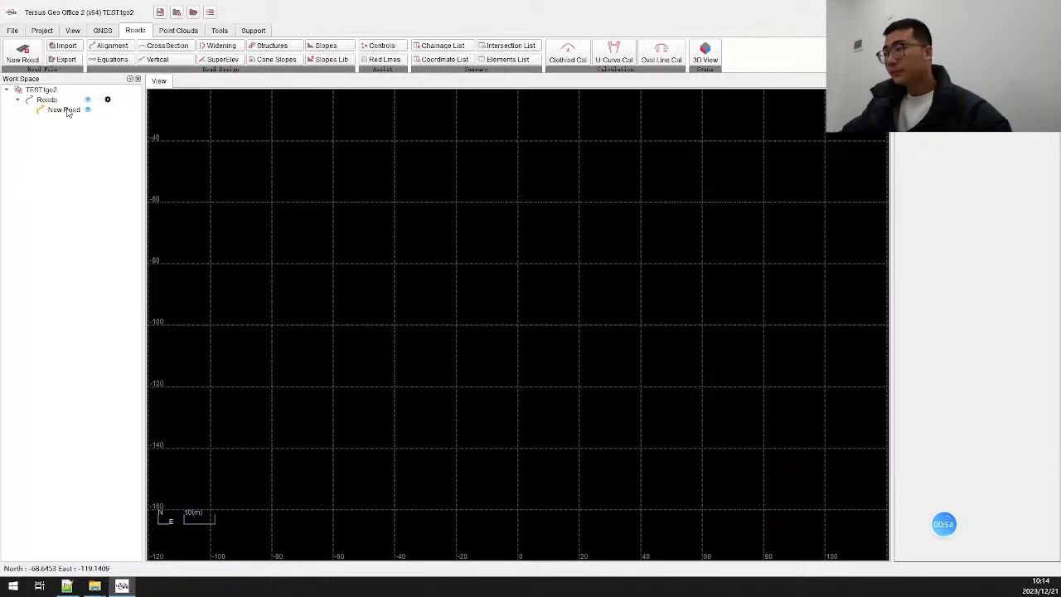
# - Open the alignment design of the road, keep the Intersection Method, and name the first point St
pyautogui.click(105, 47)
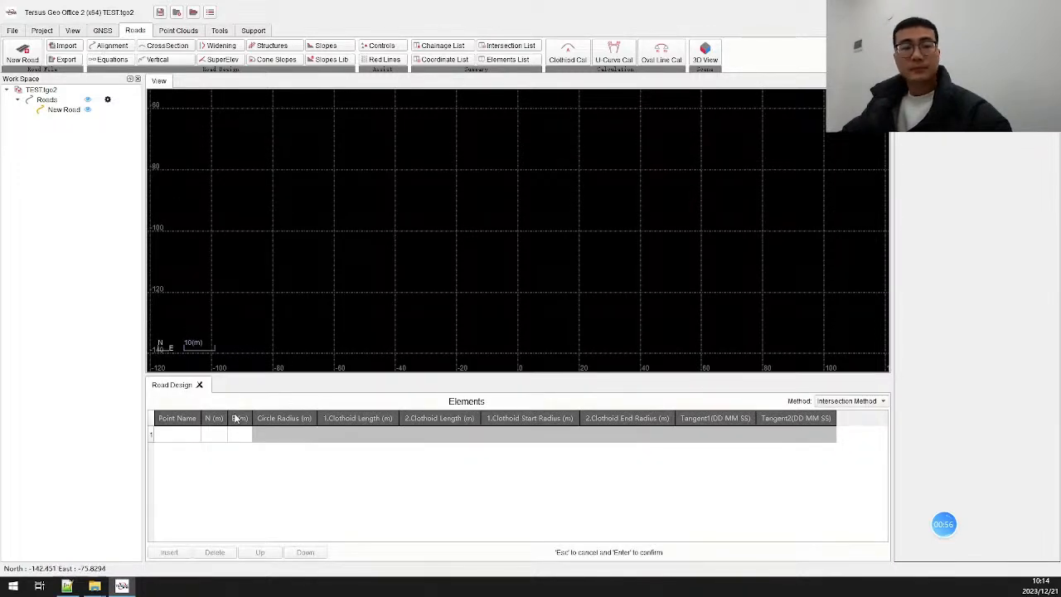
pyautogui.doubleClick(186, 432)
pyautogui.write('S')
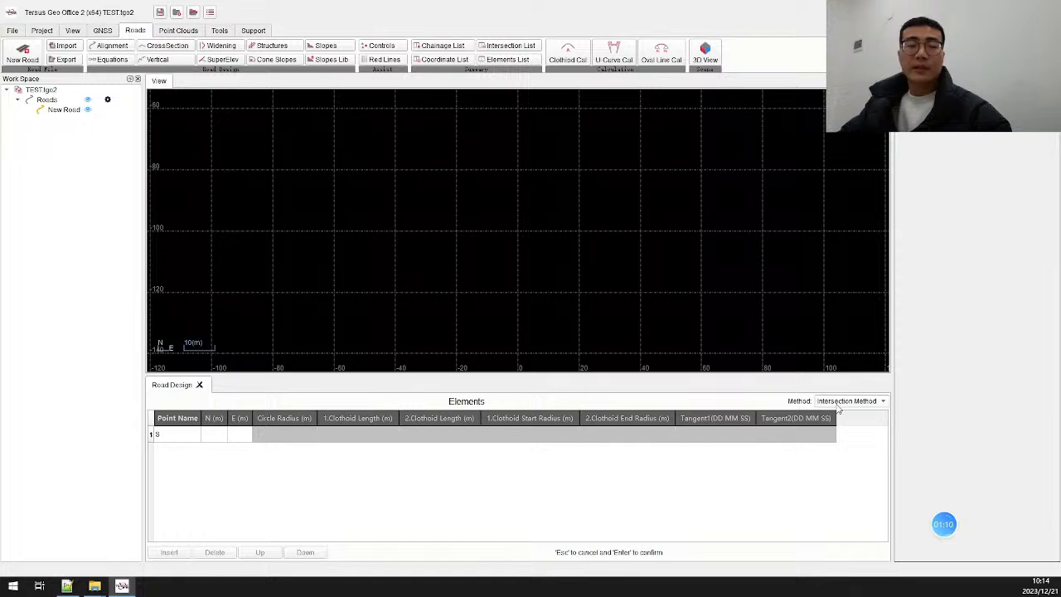
pyautogui.click(841, 401)
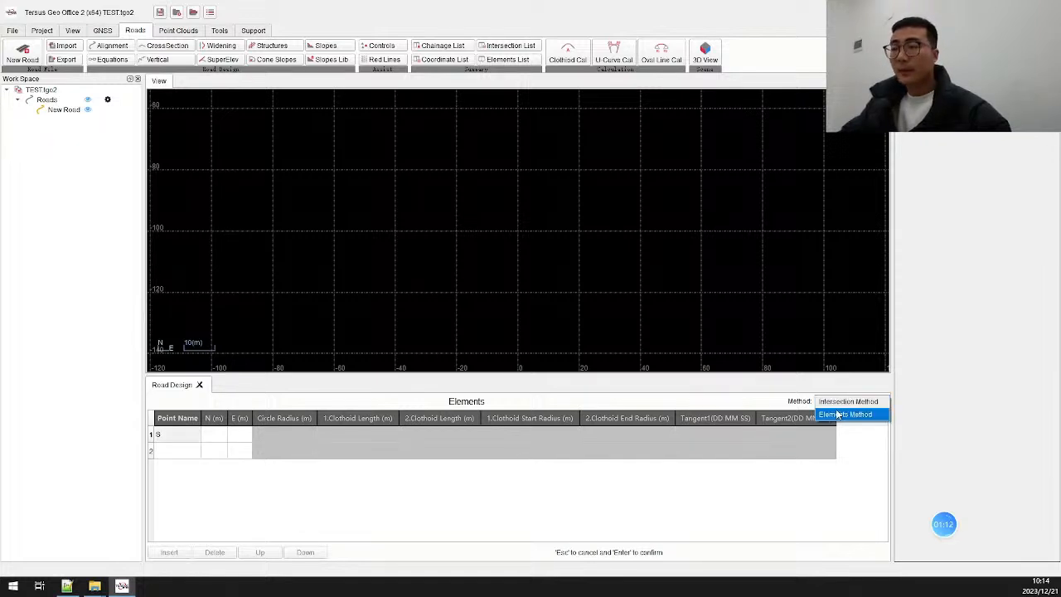
pyautogui.click(187, 439)
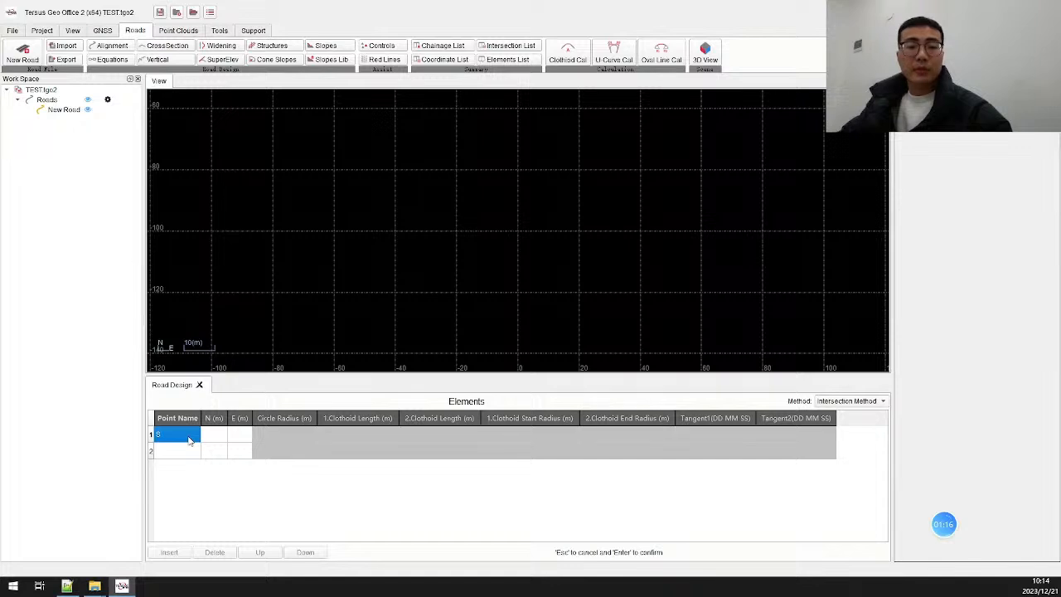
pyautogui.doubleClick(189, 438)
pyautogui.write('St')
# - Set the coordinates of point St to N 0 and E 0
pyautogui.click(213, 438)
pyautogui.doubleClick(213, 437)
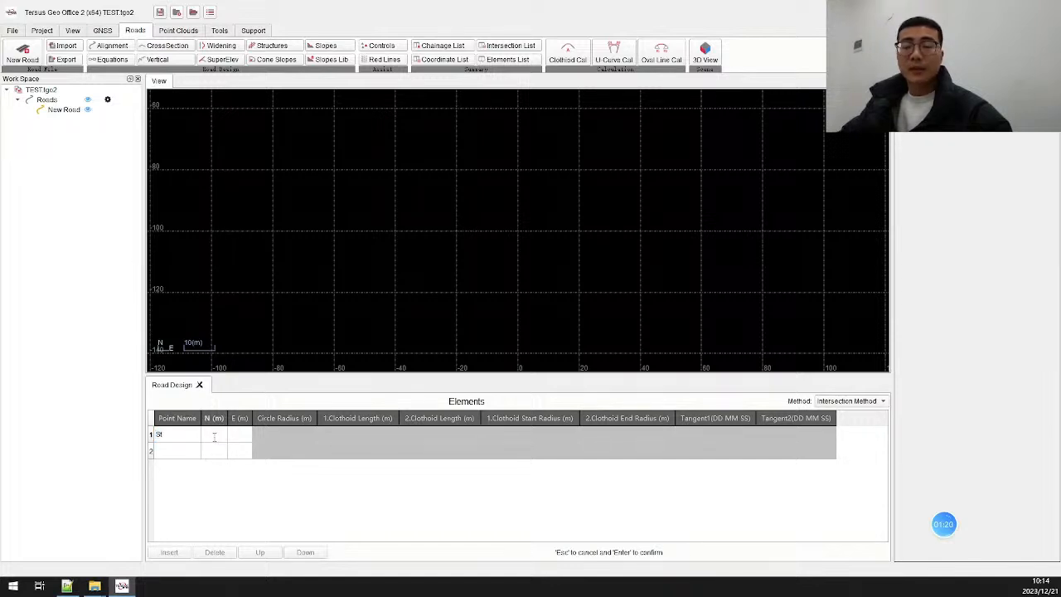
pyautogui.write('0')
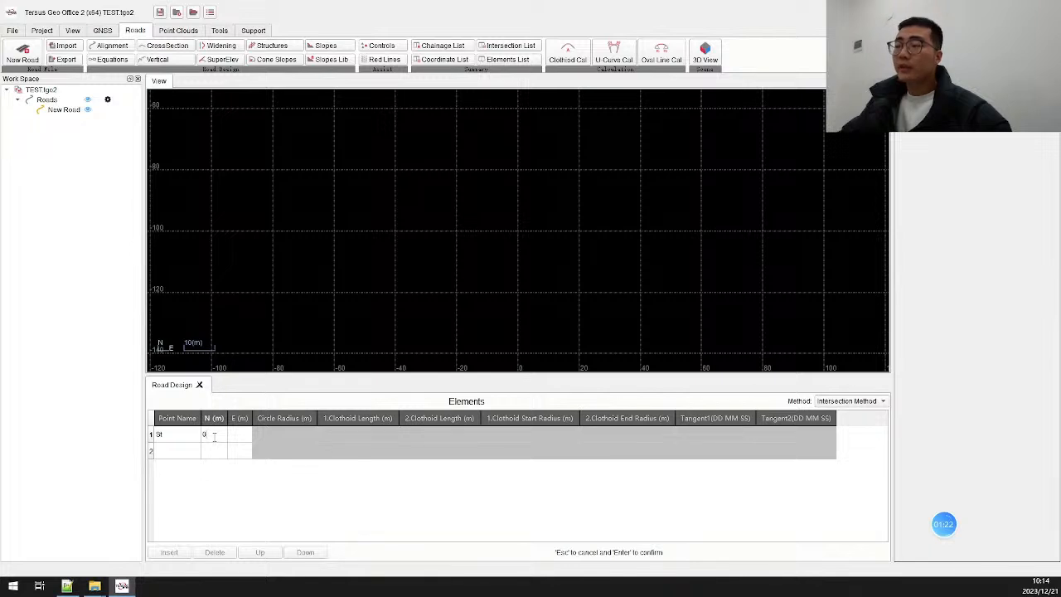
pyautogui.click(240, 438)
pyautogui.doubleClick(240, 437)
pyautogui.write('0')
# - Add intersection point P1 in the second row of the elements table with coordinates N 100 and E 0
pyautogui.doubleClick(187, 451)
pyautogui.write('P1')
pyautogui.click(212, 455)
pyautogui.doubleClick(213, 454)
pyautogui.write('100')
pyautogui.doubleClick(239, 458)
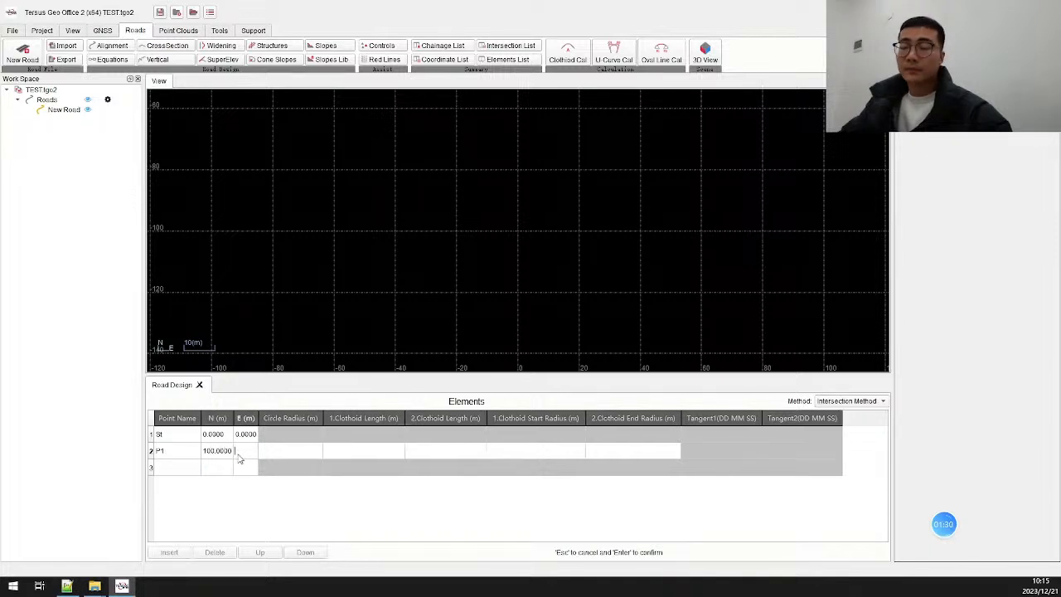
pyautogui.write('0')
# - Set P1's circle radius to 50 m and both of its clothoid lengths to 20 m
pyautogui.click(282, 455)
pyautogui.doubleClick(282, 451)
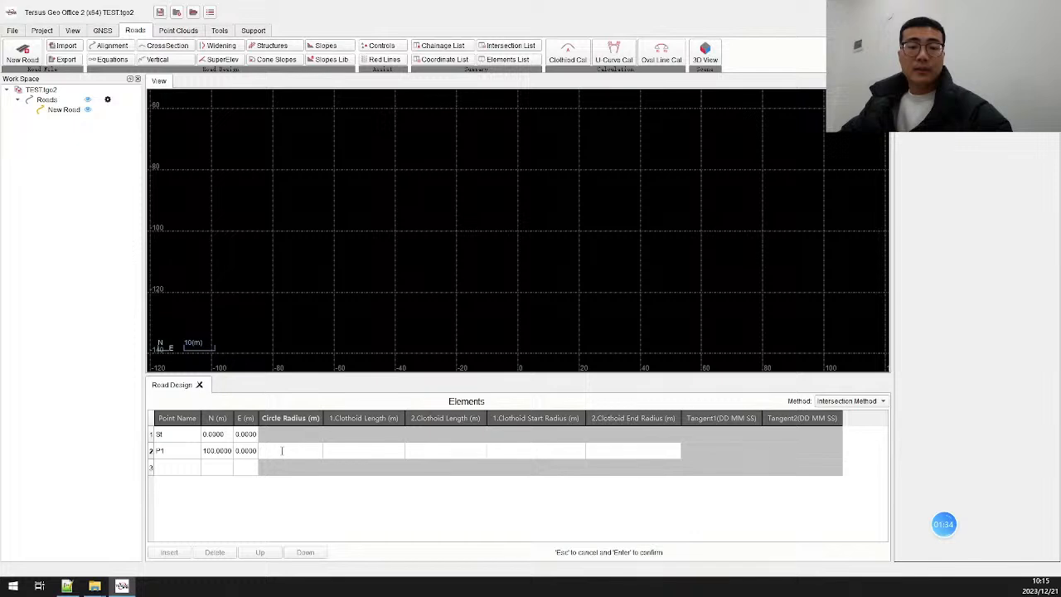
pyautogui.write('50')
pyautogui.click(383, 455)
pyautogui.doubleClick(382, 452)
pyautogui.write('20')
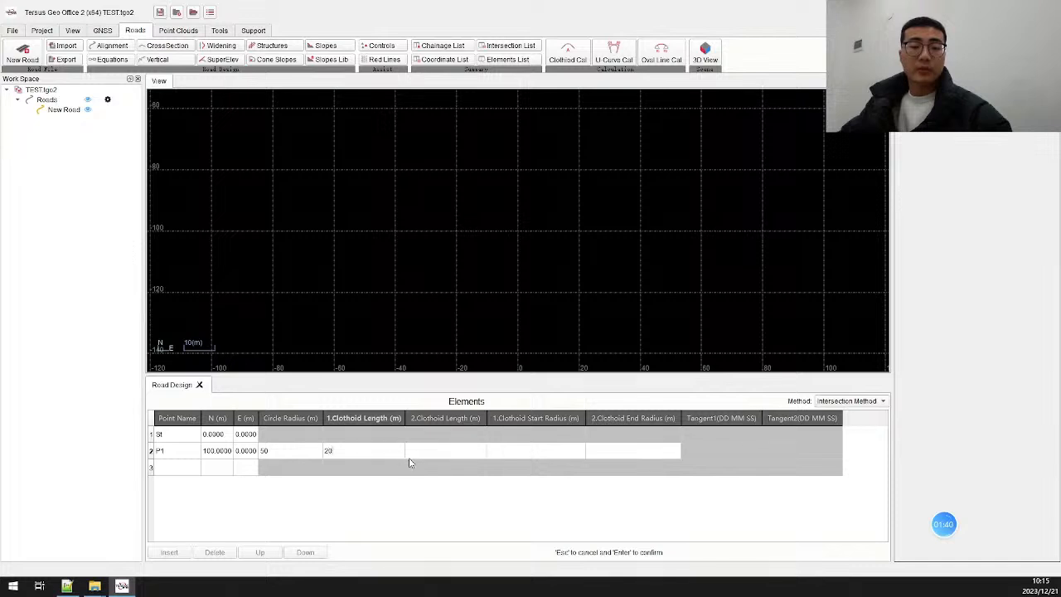
pyautogui.click(429, 458)
pyautogui.doubleClick(430, 458)
pyautogui.write('20')
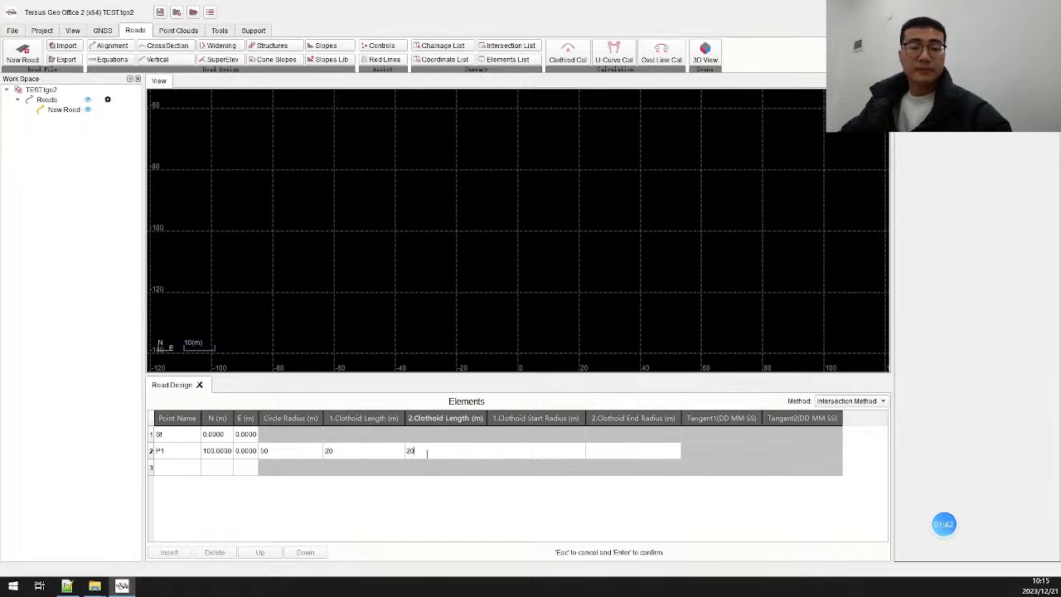
# - Add intersection point P2 in the third row of the elements table with coordinates N 100 and E 200
pyautogui.click(190, 470)
pyautogui.doubleClick(190, 470)
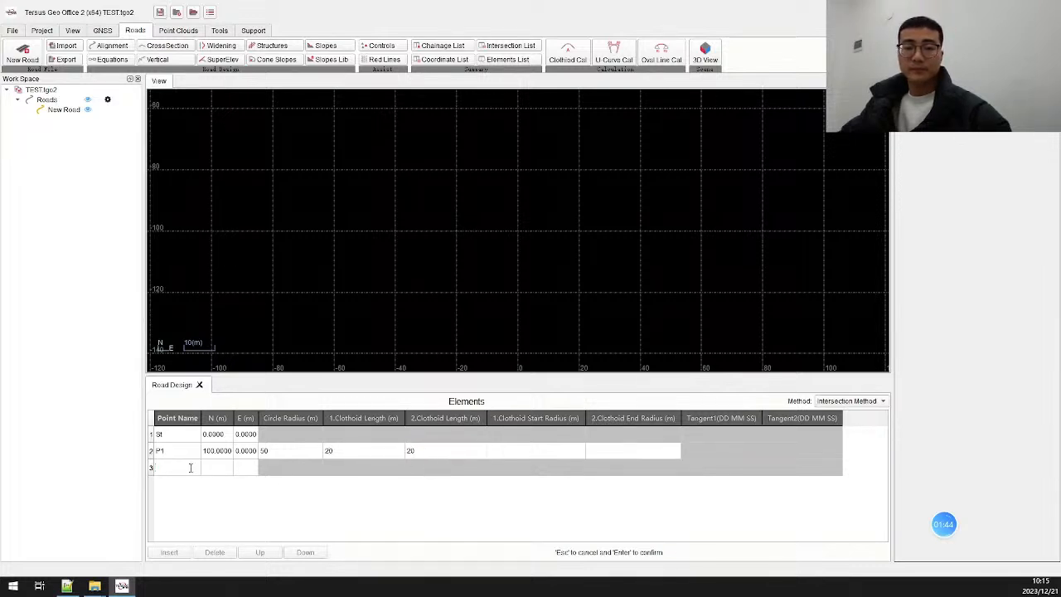
pyautogui.write('P2')
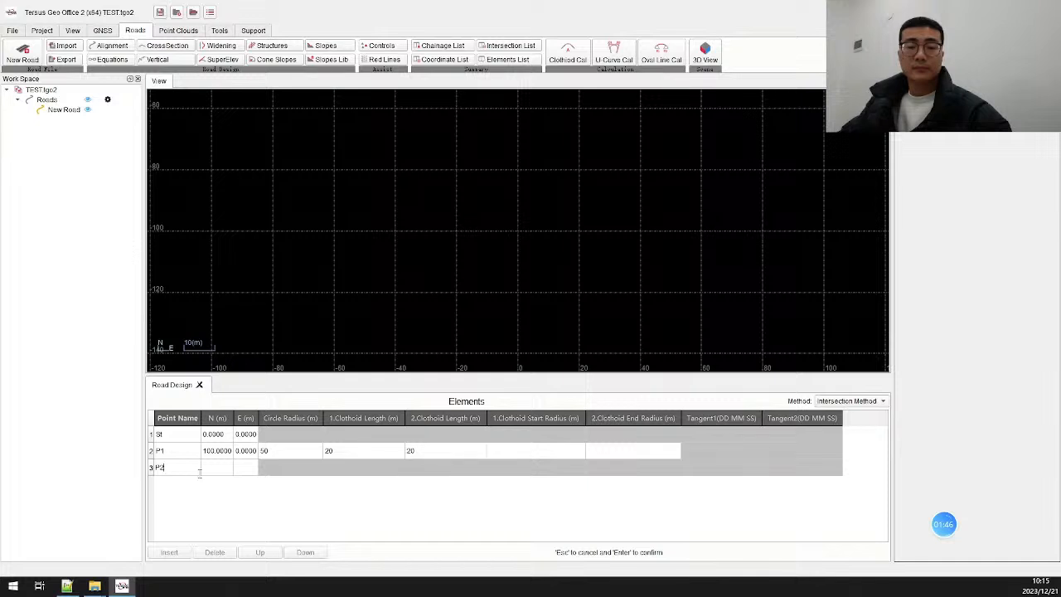
pyautogui.click(219, 470)
pyautogui.doubleClick(219, 470)
pyautogui.write('100')
pyautogui.doubleClick(247, 469)
pyautogui.write('200')
# - Set P2's circle radius to 50 m and both of its clothoid lengths to 20 m
pyautogui.click(280, 471)
pyautogui.write('50')
pyautogui.doubleClick(342, 470)
pyautogui.write('20')
pyautogui.click(426, 475)
pyautogui.doubleClick(425, 475)
pyautogui.write('20')
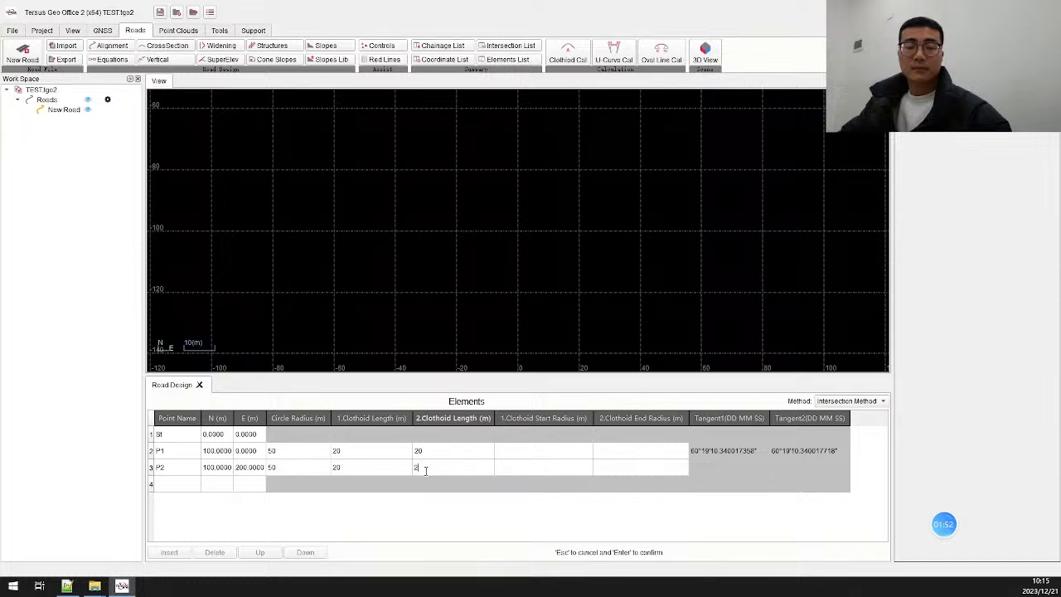
# - Add the final alignment point named End with coordinates N 200 and E 200
pyautogui.doubleClick(172, 487)
pyautogui.write('End')
pyautogui.doubleClick(212, 488)
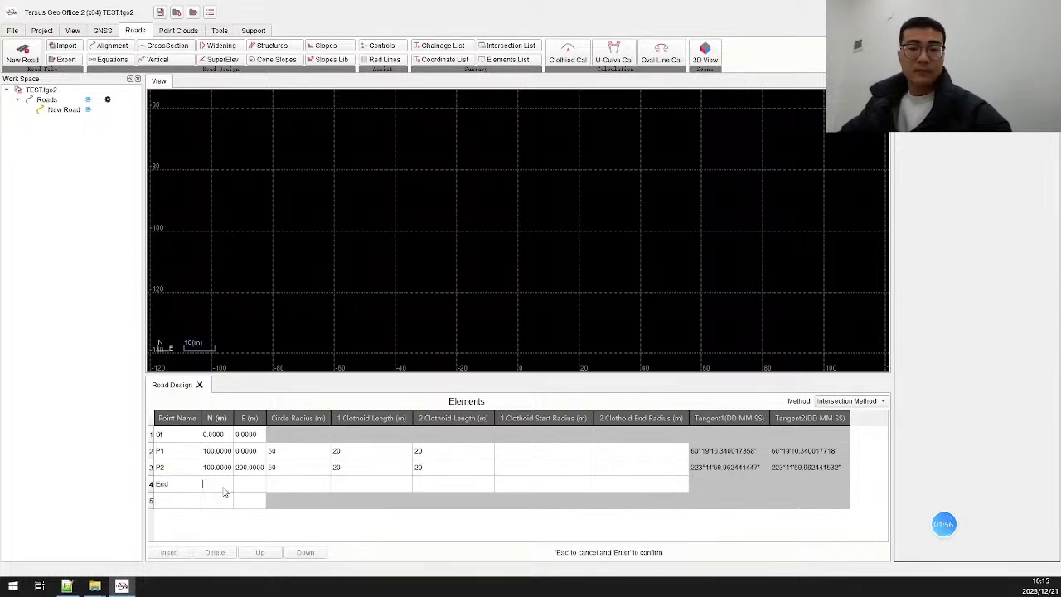
pyautogui.write('200')
pyautogui.doubleClick(249, 489)
pyautogui.write('200')
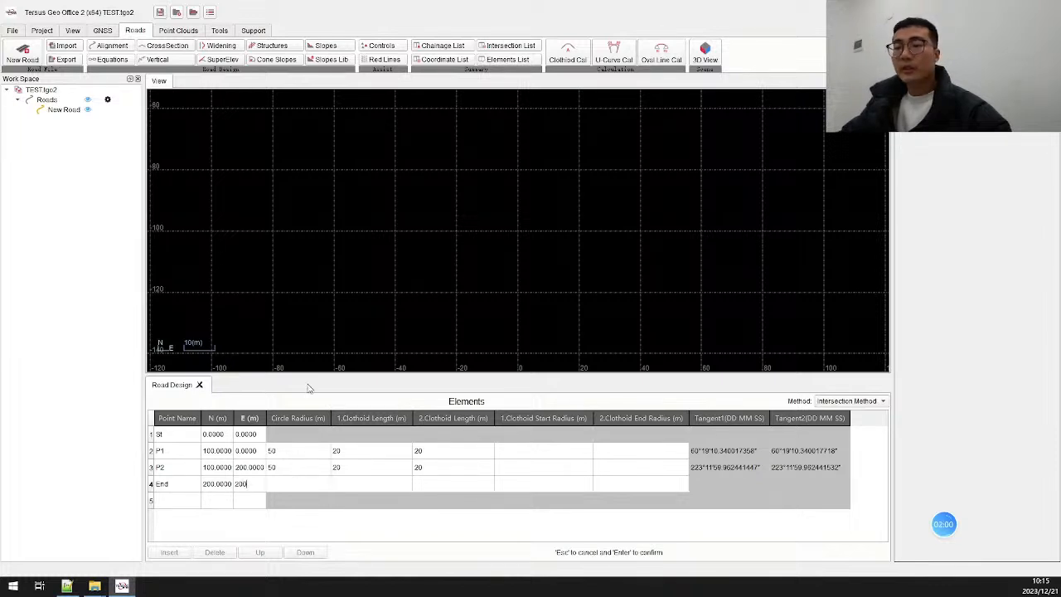
# - Confirm the End point's coordinates and fit the complete alignment in the plan view for inspection
pyautogui.press('Return')
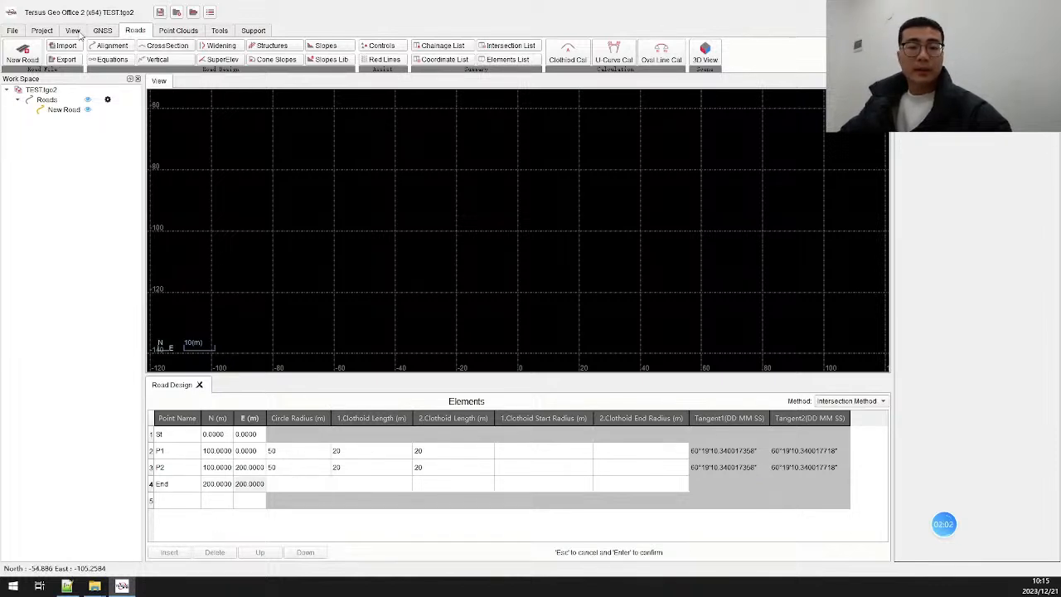
pyautogui.click(73, 30)
pyautogui.click(104, 56)
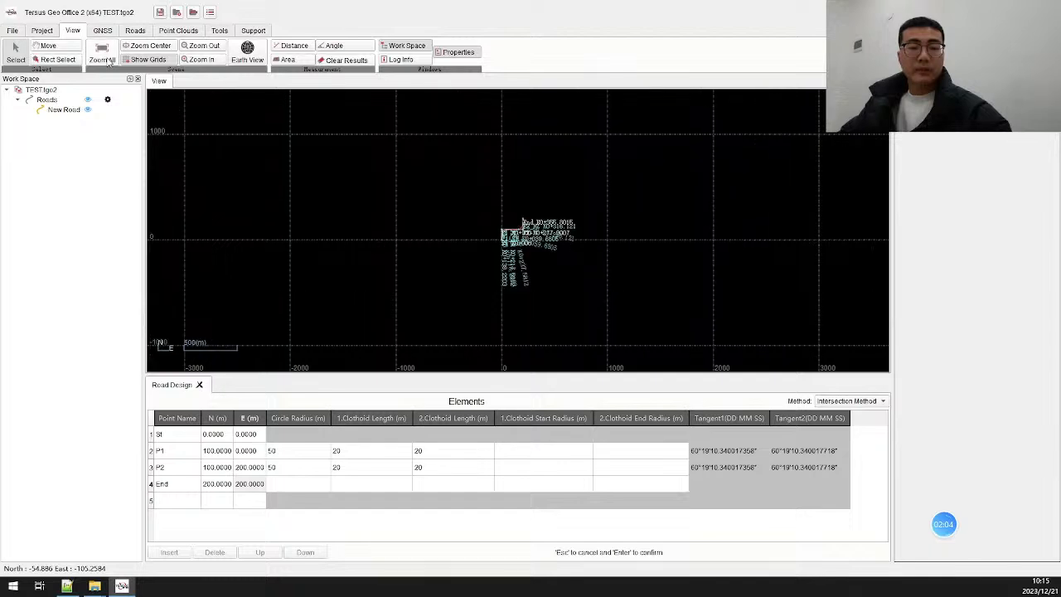
pyautogui.scroll(6, 514, 223)
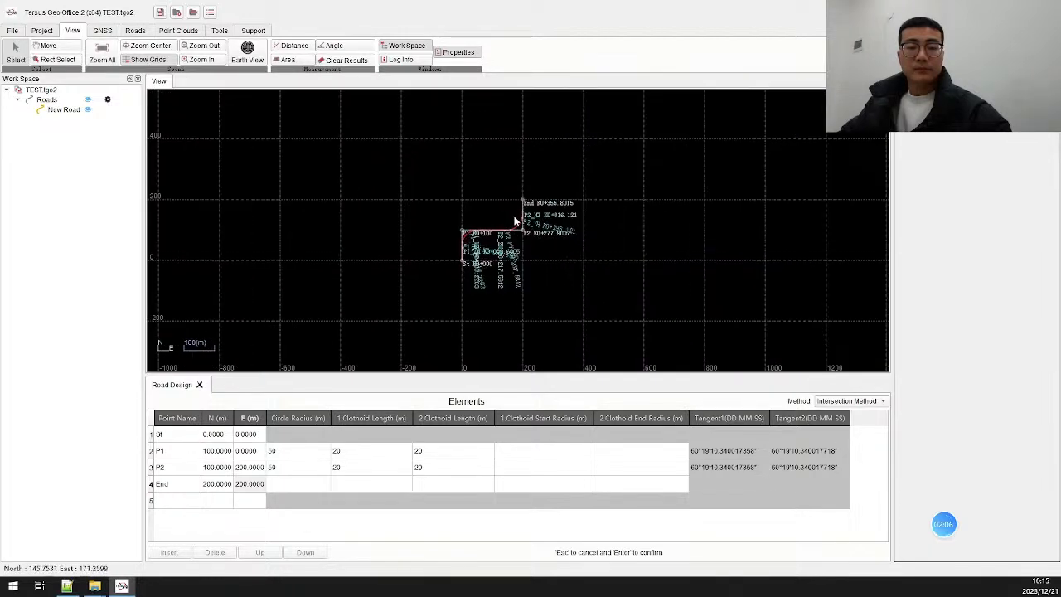
pyautogui.scroll(3, 512, 222)
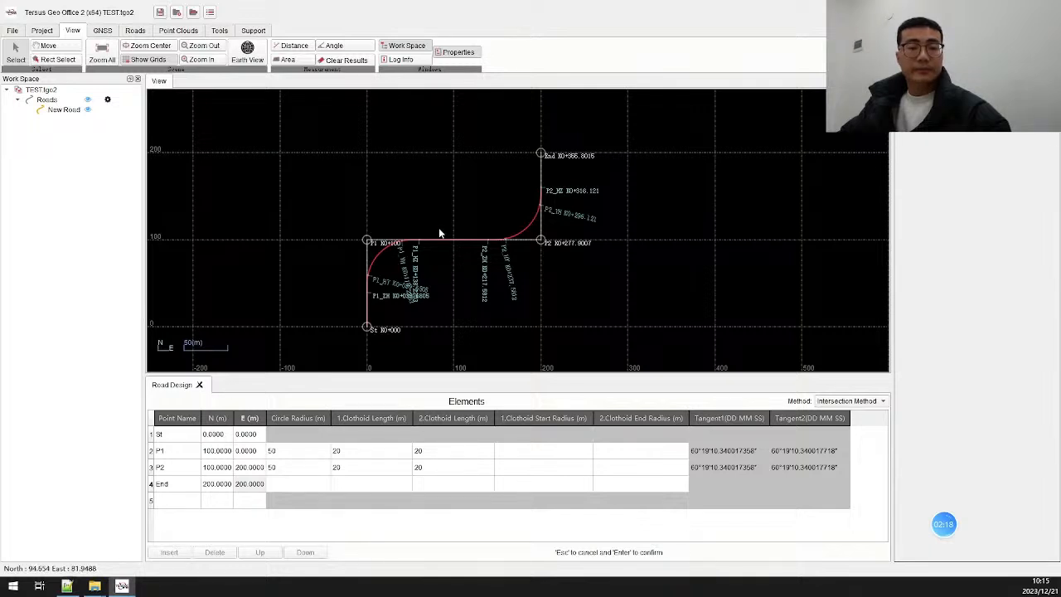
# - Open the road's vertical profile design and add the first profile point at chainage 0 m with height 0 m
pyautogui.click(144, 31)
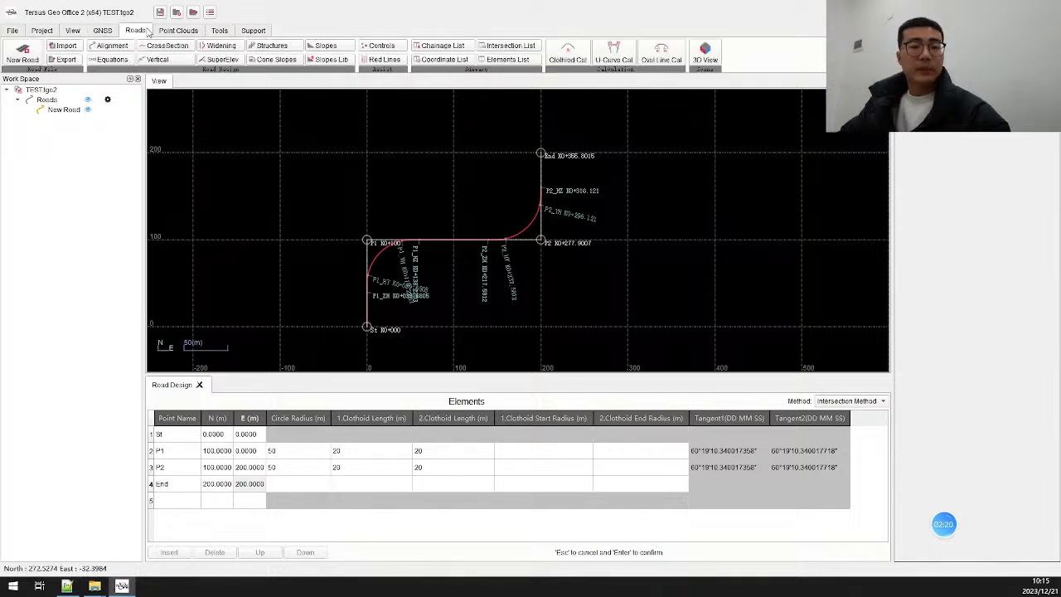
pyautogui.click(157, 61)
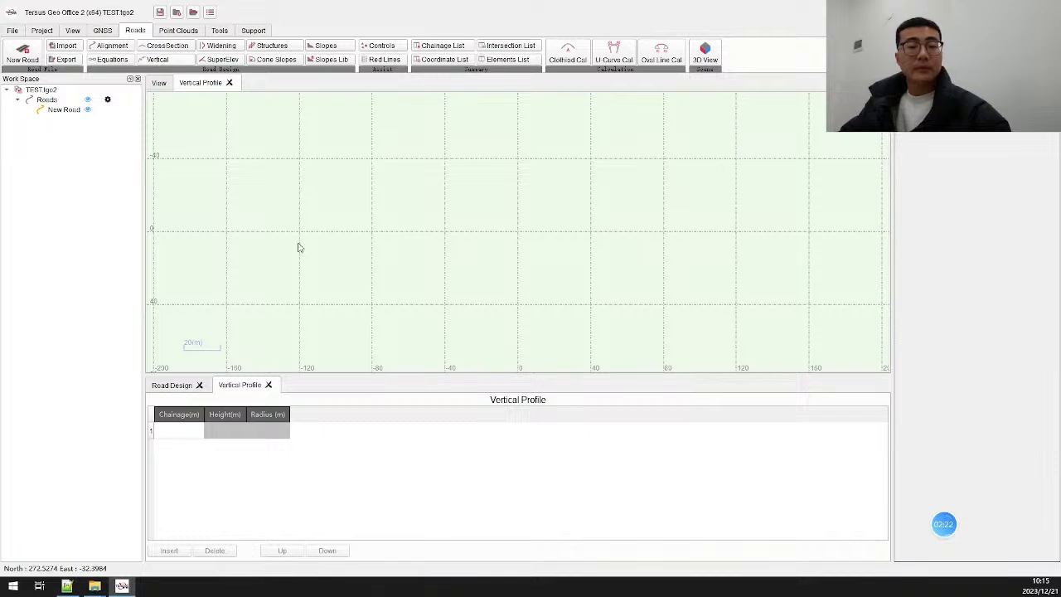
pyautogui.doubleClick(187, 432)
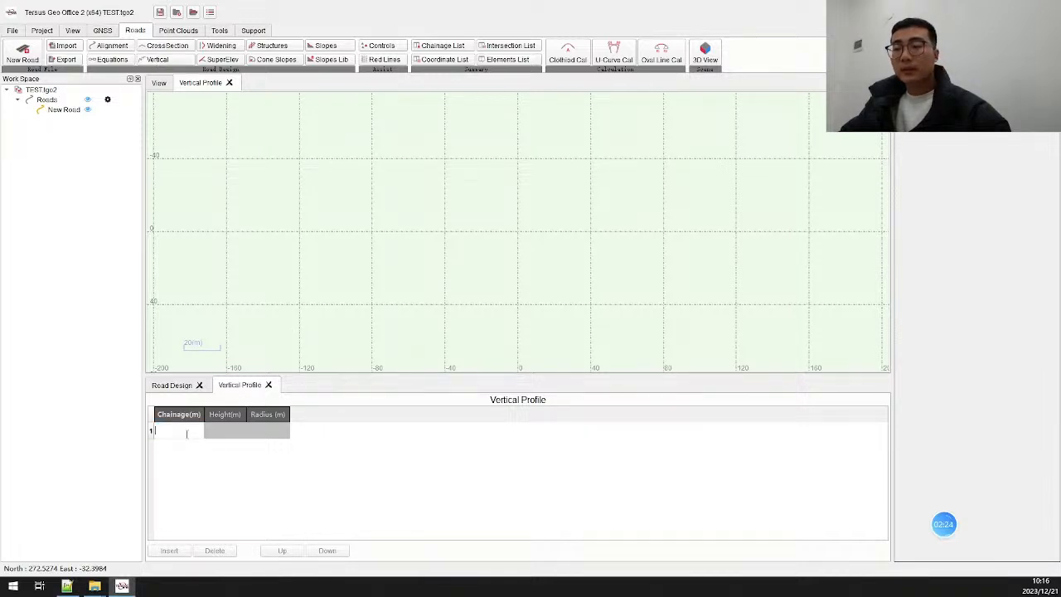
pyautogui.write('0')
pyautogui.doubleClick(222, 433)
# - Add the second vertical profile point at chainage 100 m with height 10 m and radius 20 m
pyautogui.click(186, 450)
pyautogui.doubleClick(185, 448)
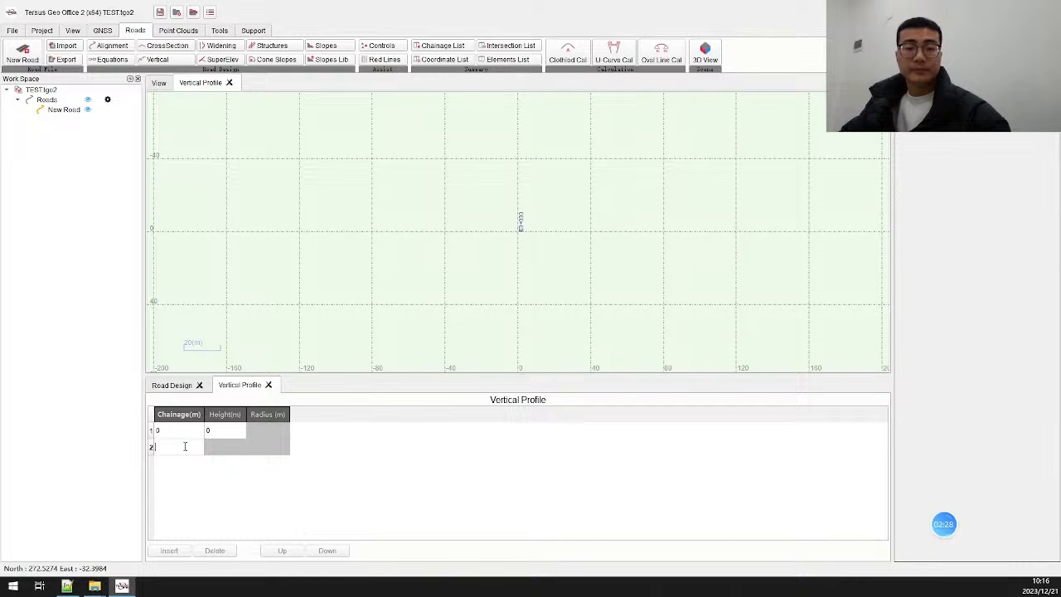
pyautogui.write('100')
pyautogui.click(210, 449)
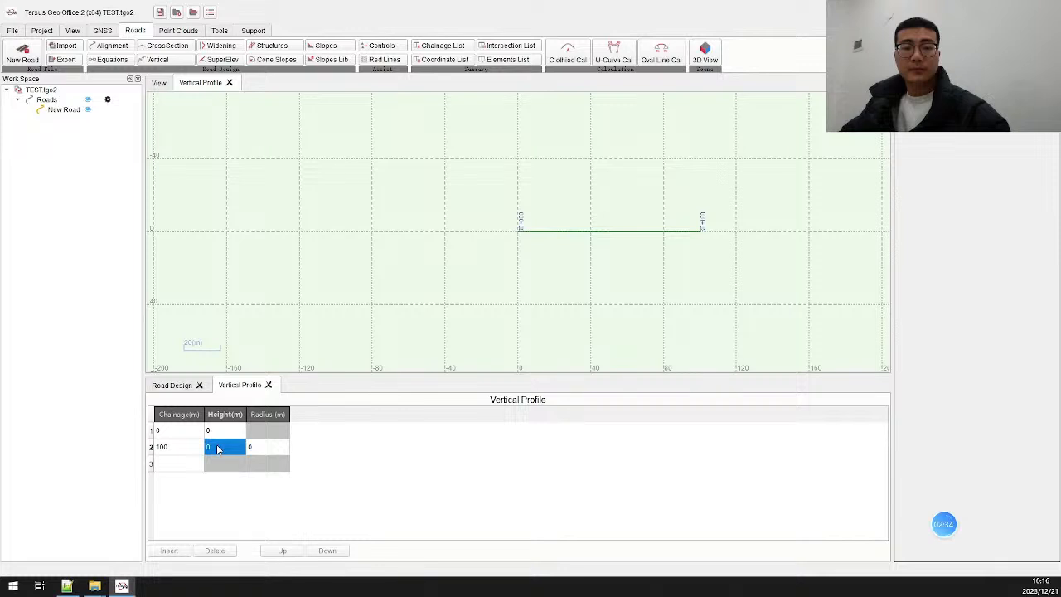
pyautogui.click(218, 448)
pyautogui.write('10')
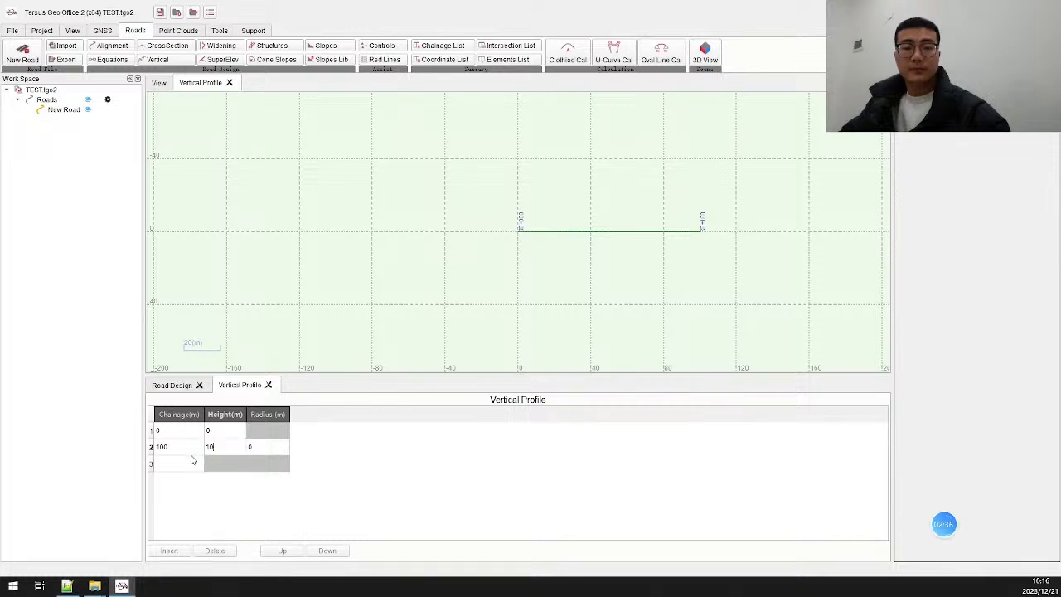
pyautogui.click(264, 448)
pyautogui.click(264, 448)
pyautogui.write('20')
# - Add the third vertical profile point at chainage 200 m with height -10 m and radius 500 m
pyautogui.click(179, 467)
pyautogui.click(179, 467)
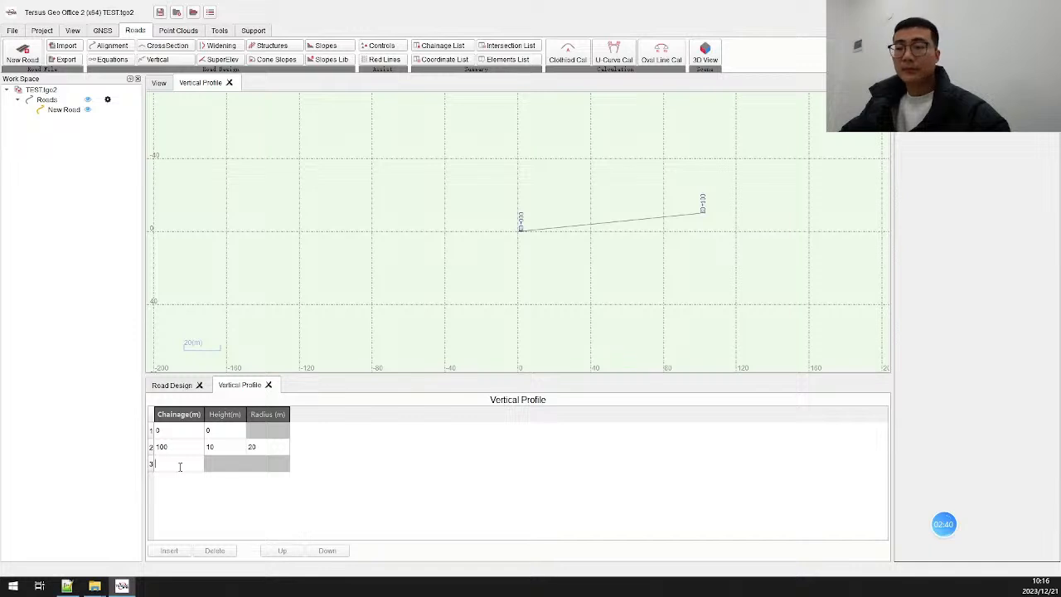
pyautogui.write('200')
pyautogui.click(221, 462)
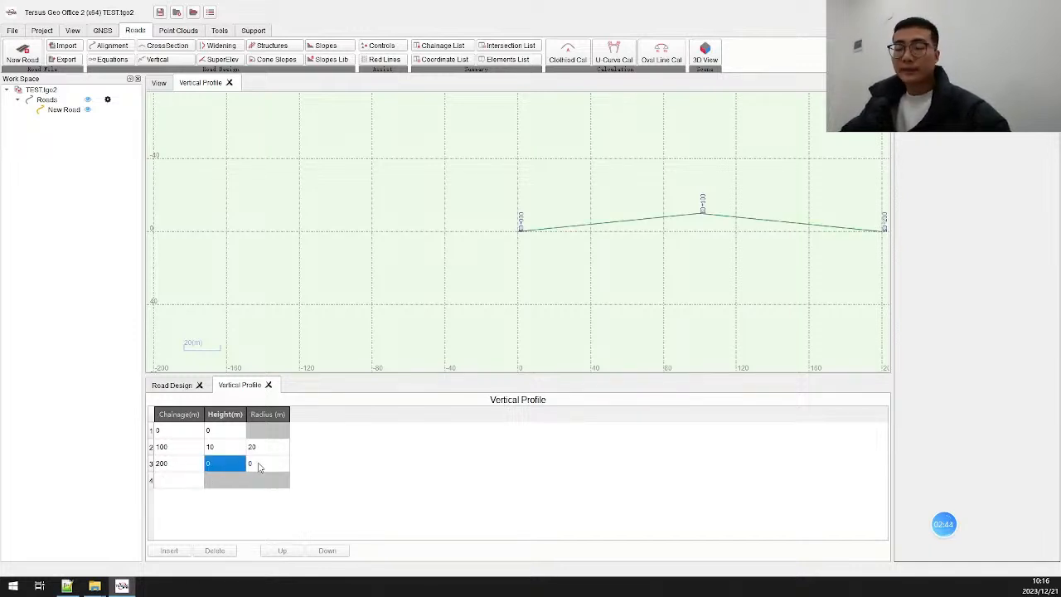
pyautogui.click(232, 465)
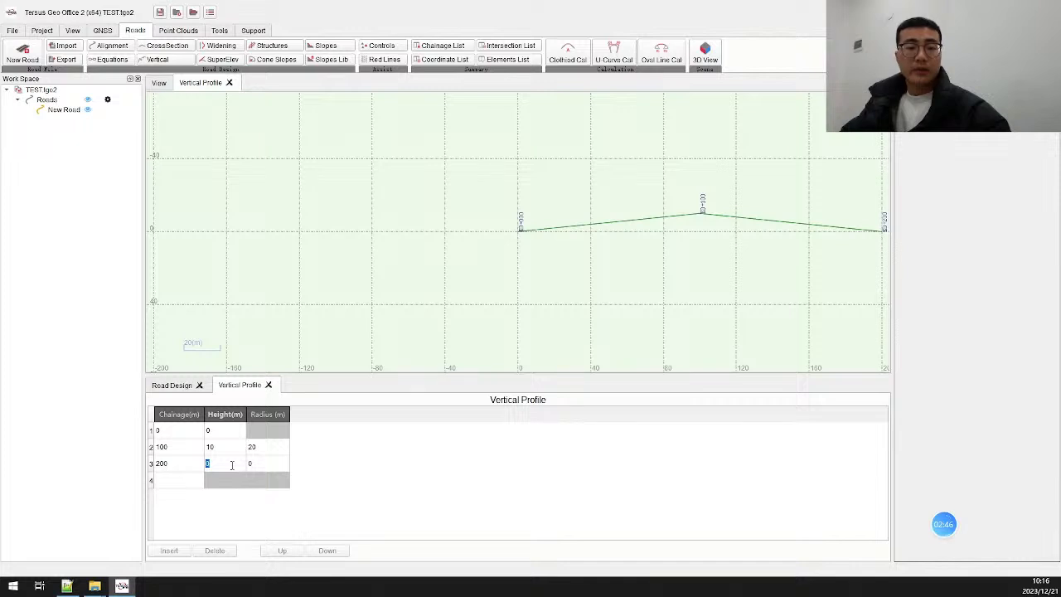
pyautogui.doubleClick(257, 469)
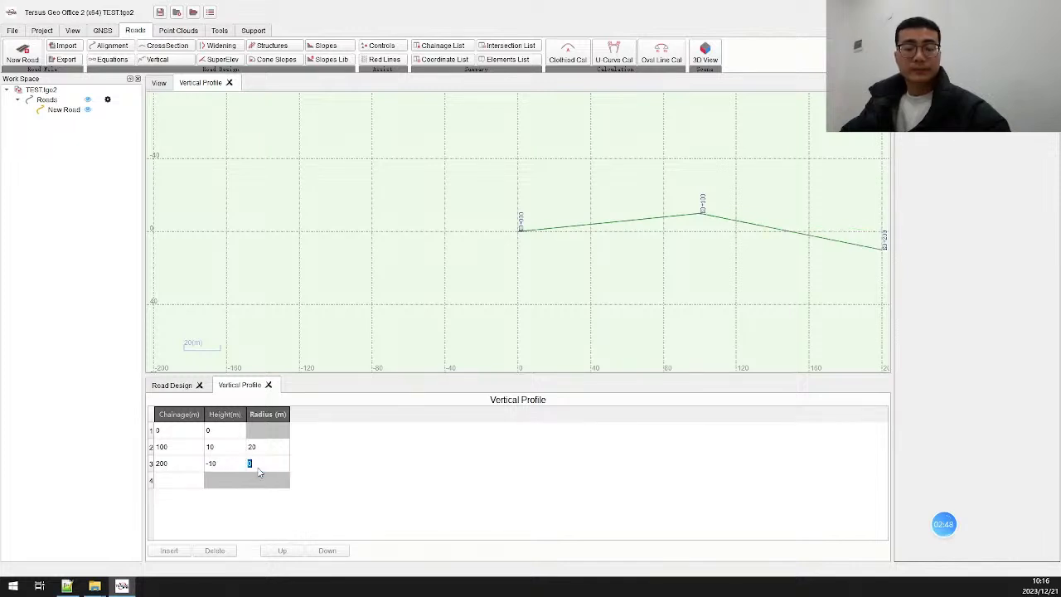
pyautogui.write('500')
# - Add the fourth vertical profile point at chainage 250 m with height -5 m
pyautogui.doubleClick(178, 485)
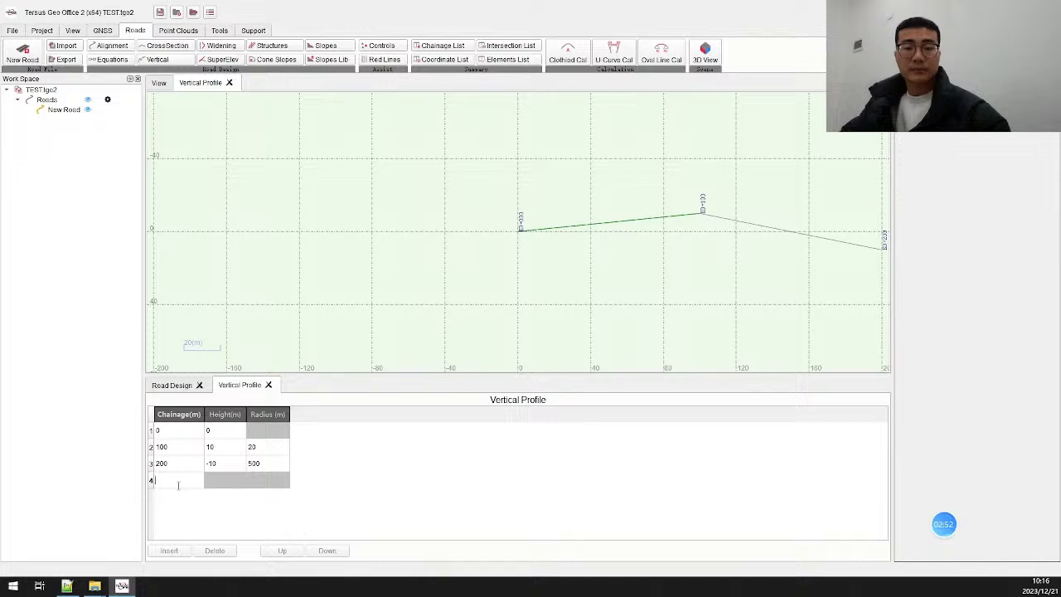
pyautogui.write('250')
pyautogui.press('Tab')
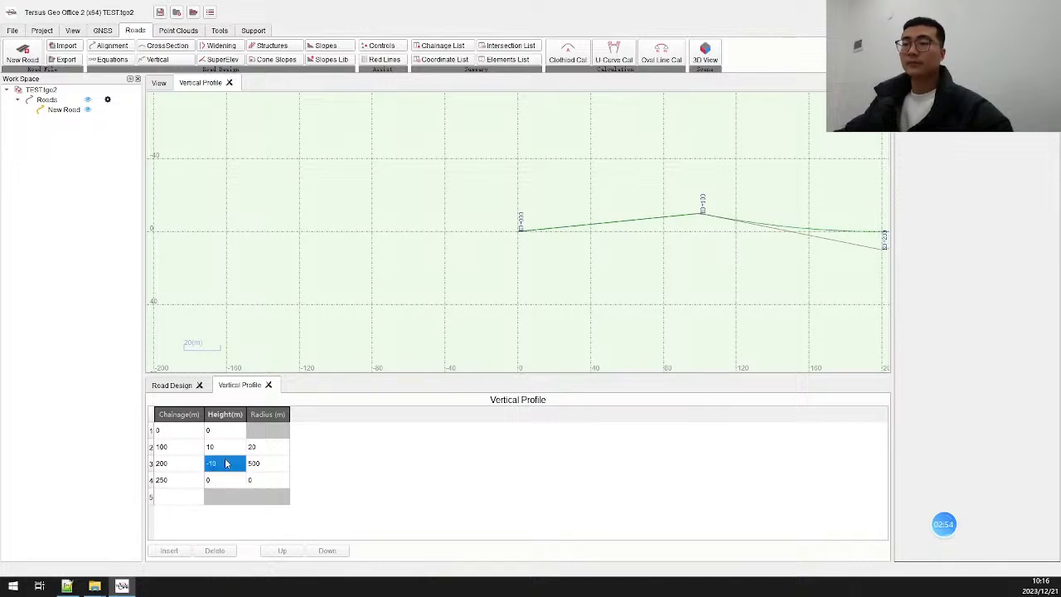
pyautogui.moveTo(608, 261); pyautogui.dragTo(382, 271)
pyautogui.doubleClick(221, 479)
pyautogui.write('-5')
pyautogui.click(327, 286)
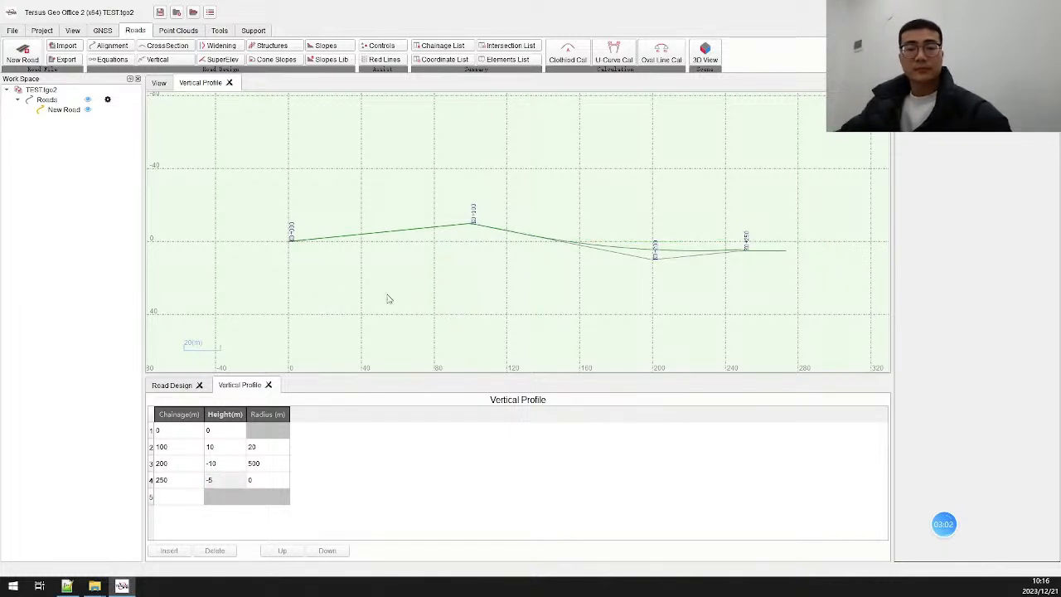
# - Set the height of the last profile point, at chainage 250 m, to -10 m
pyautogui.doubleClick(239, 480)
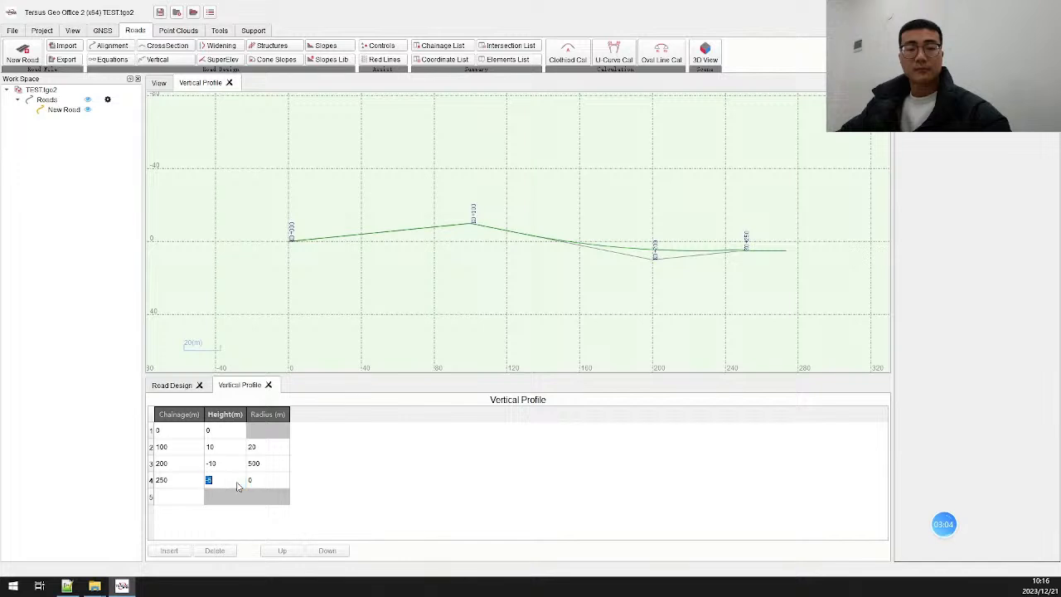
pyautogui.write('-10')
pyautogui.click(415, 334)
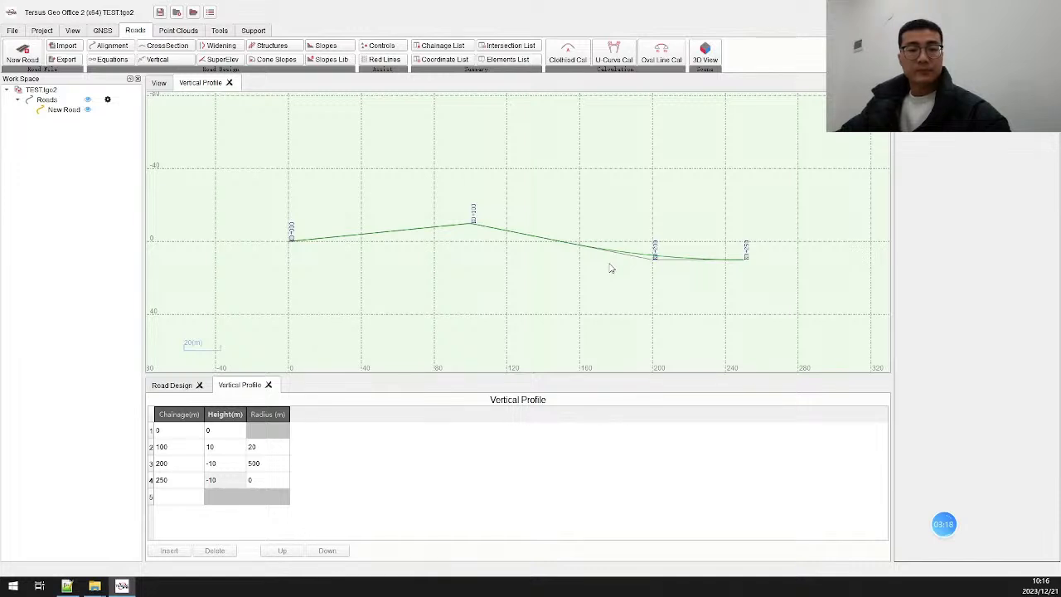
# - Open the road's cross section design and add a Driveways plate as the first element of the left side
pyautogui.click(171, 52)
pyautogui.click(191, 445)
pyautogui.click(190, 445)
pyautogui.click(191, 445)
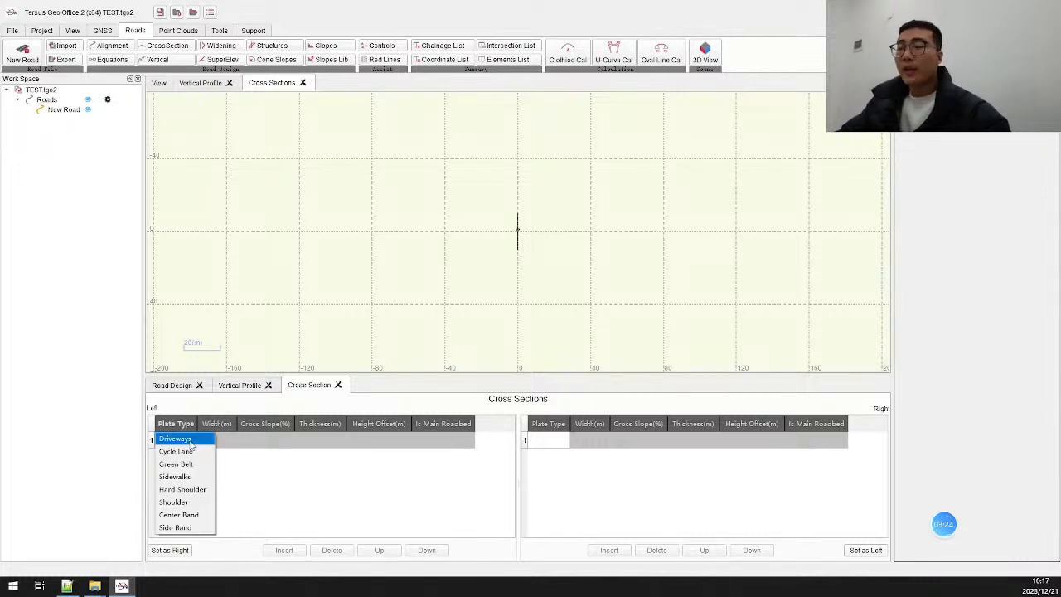
pyautogui.click(190, 441)
# - Set the left Driveways plate's width to 10 m and its cross slope to -2%
pyautogui.click(223, 443)
pyautogui.click(223, 442)
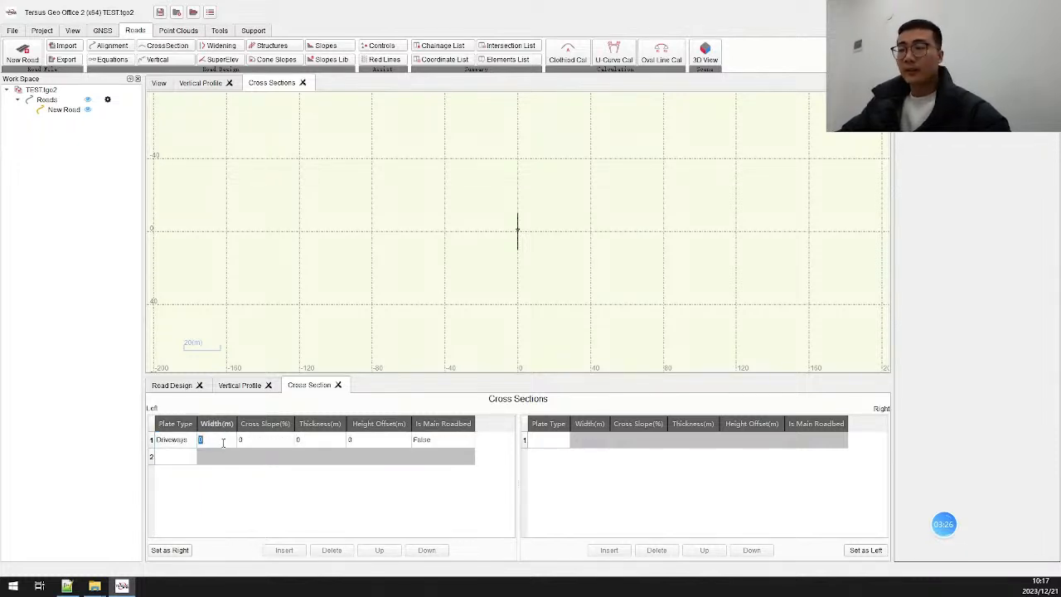
pyautogui.write('1')
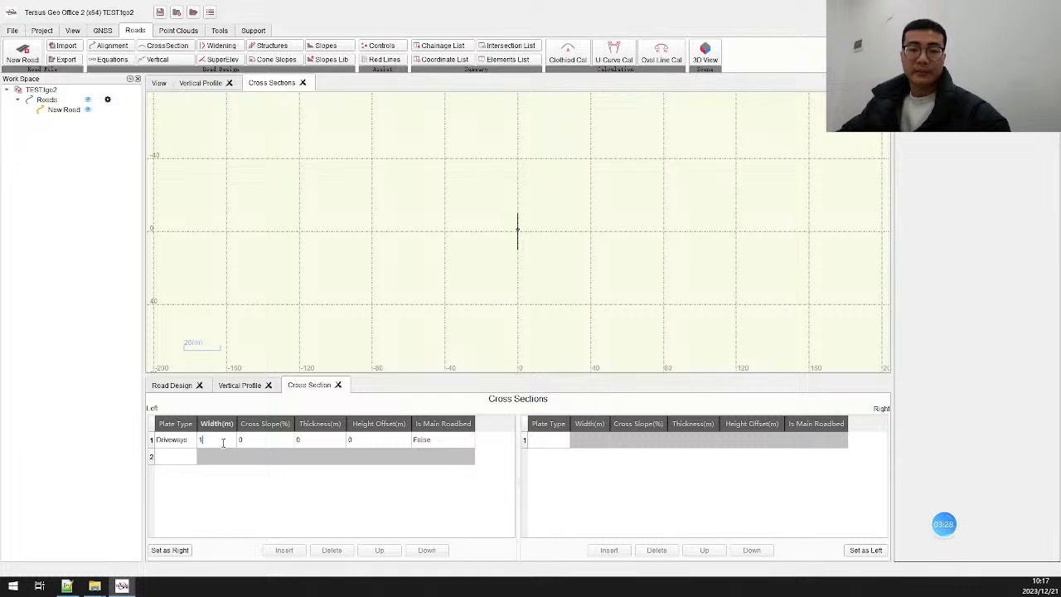
pyautogui.write('0')
pyautogui.click(181, 458)
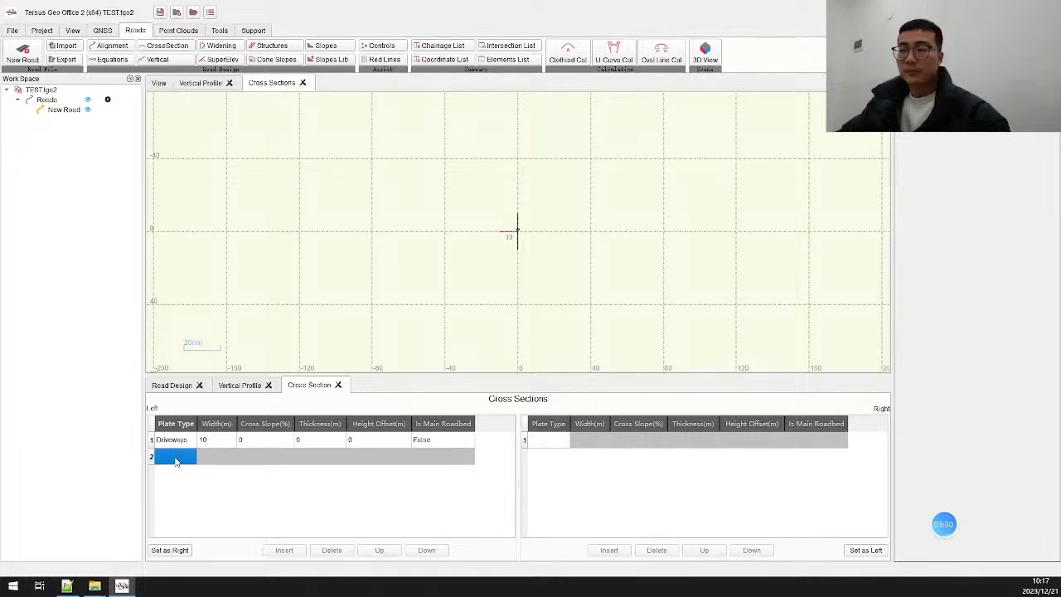
pyautogui.click(251, 445)
pyautogui.click(251, 442)
pyautogui.write('-2')
# - Add a Green Belt plate as the second left element with width 2 m and height offset 2 m
pyautogui.click(189, 465)
pyautogui.click(189, 461)
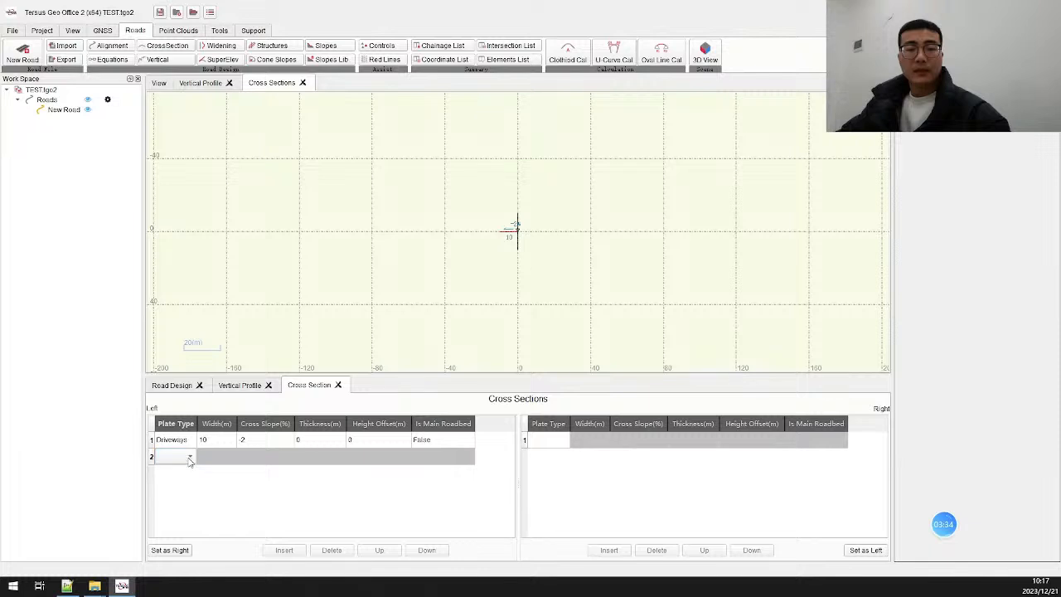
pyautogui.click(190, 459)
pyautogui.click(190, 481)
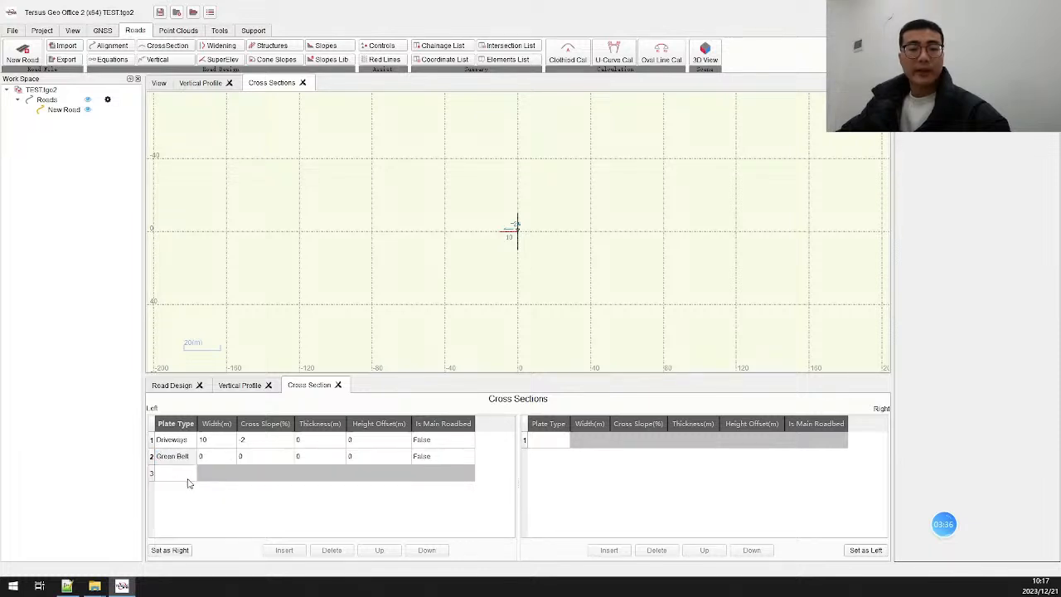
pyautogui.click(224, 460)
pyautogui.write('2')
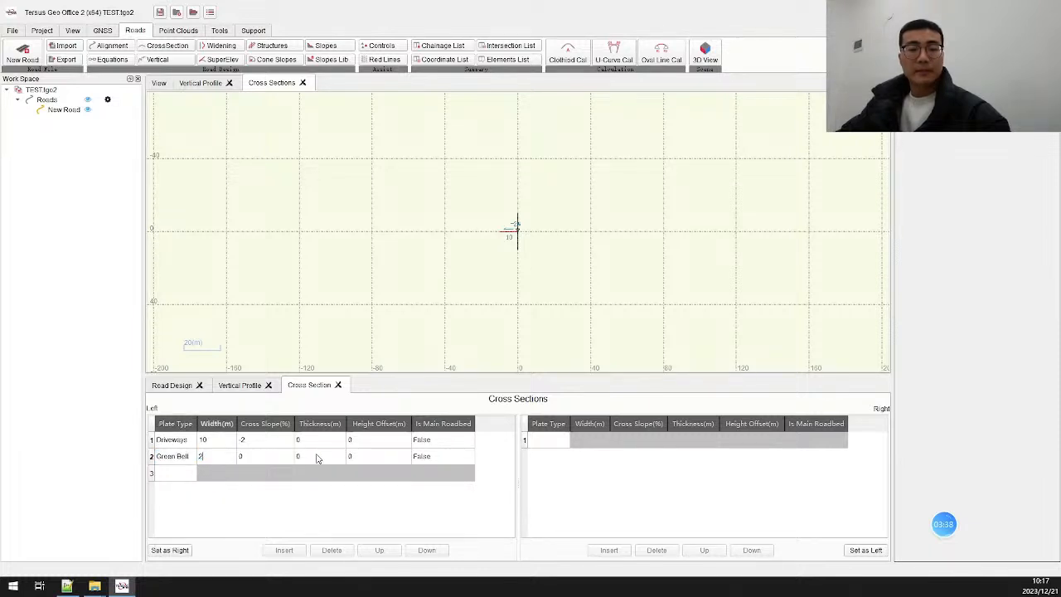
pyautogui.click(278, 458)
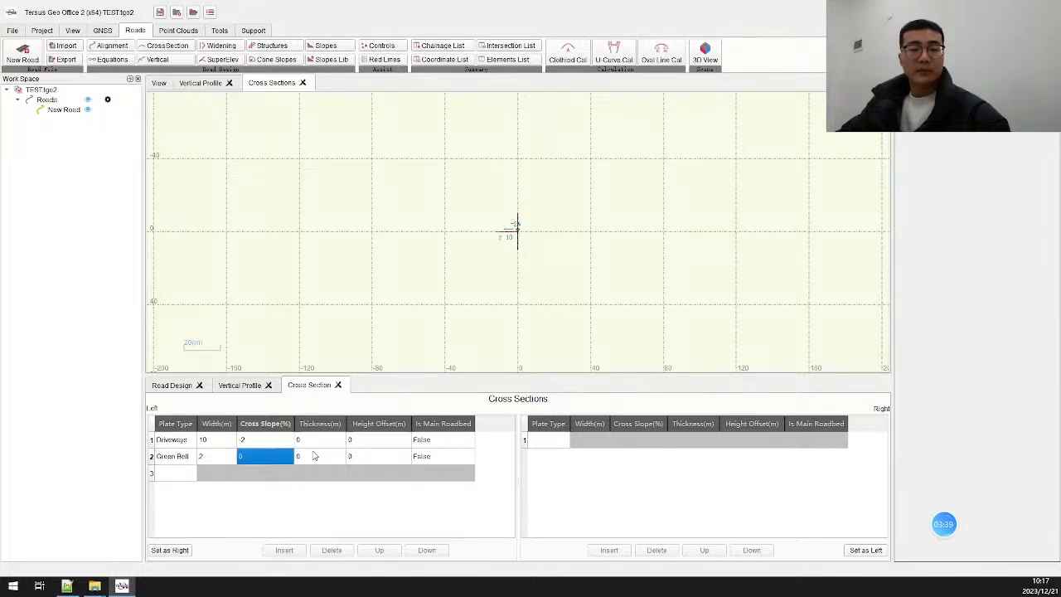
pyautogui.click(371, 456)
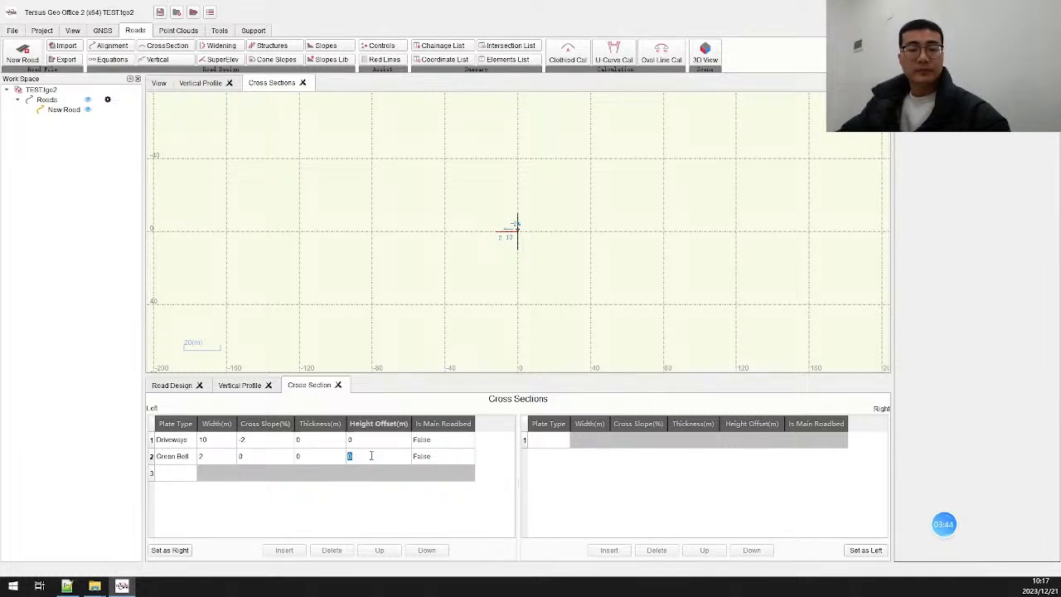
pyautogui.write('2')
# - Add a Cycle Lane plate as the third left element with width 5 m, cross slope -2% and height offset -2 m
pyautogui.click(174, 473)
pyautogui.click(176, 473)
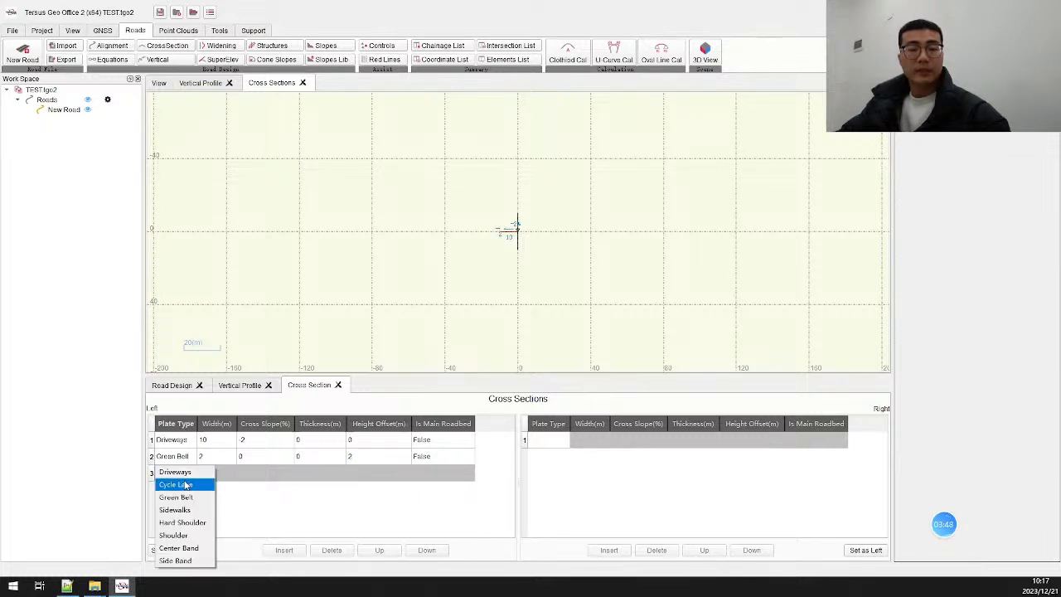
pyautogui.click(184, 484)
pyautogui.click(230, 471)
pyautogui.write('5')
pyautogui.click(258, 476)
pyautogui.press('BackSpace')
pyautogui.write('-2')
pyautogui.click(355, 477)
pyautogui.press('BackSpace')
pyautogui.write('-2')
pyautogui.click(321, 457)
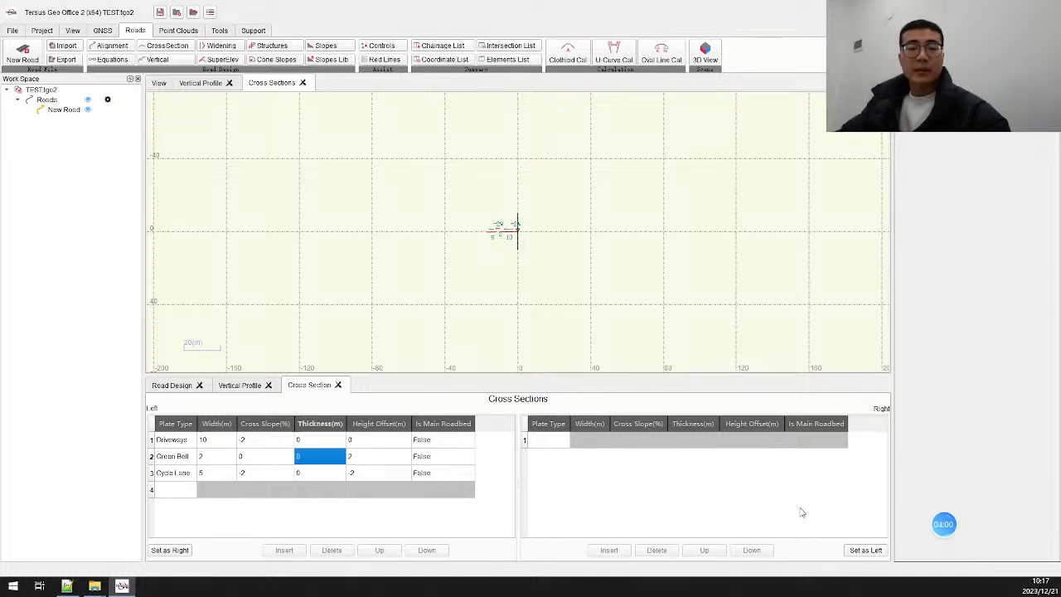
# - Override the right side of the cross section with the left side's plates and check the resulting profile
pyautogui.click(862, 551)
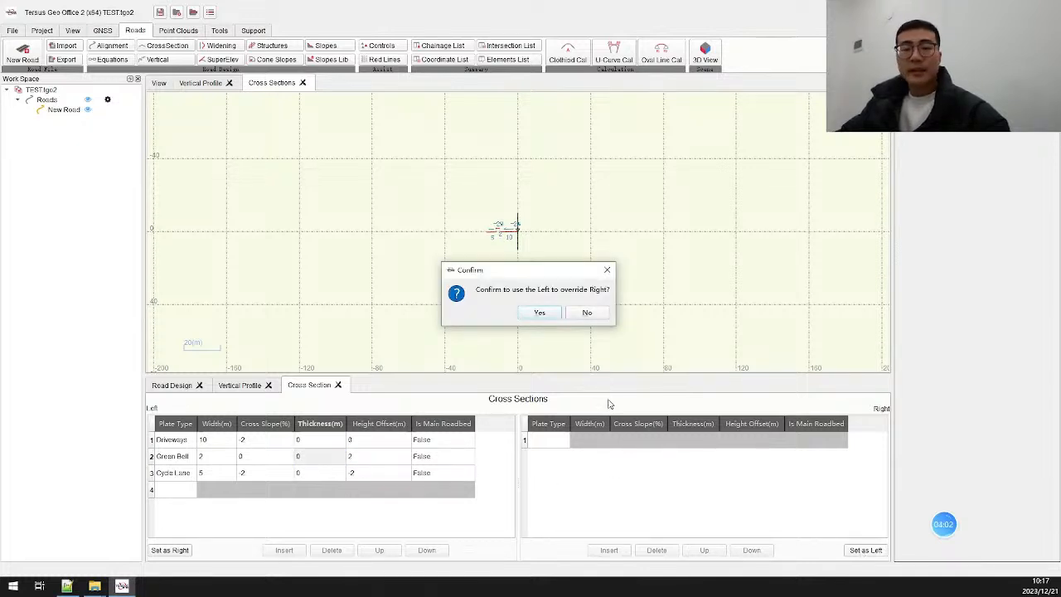
pyautogui.click(535, 319)
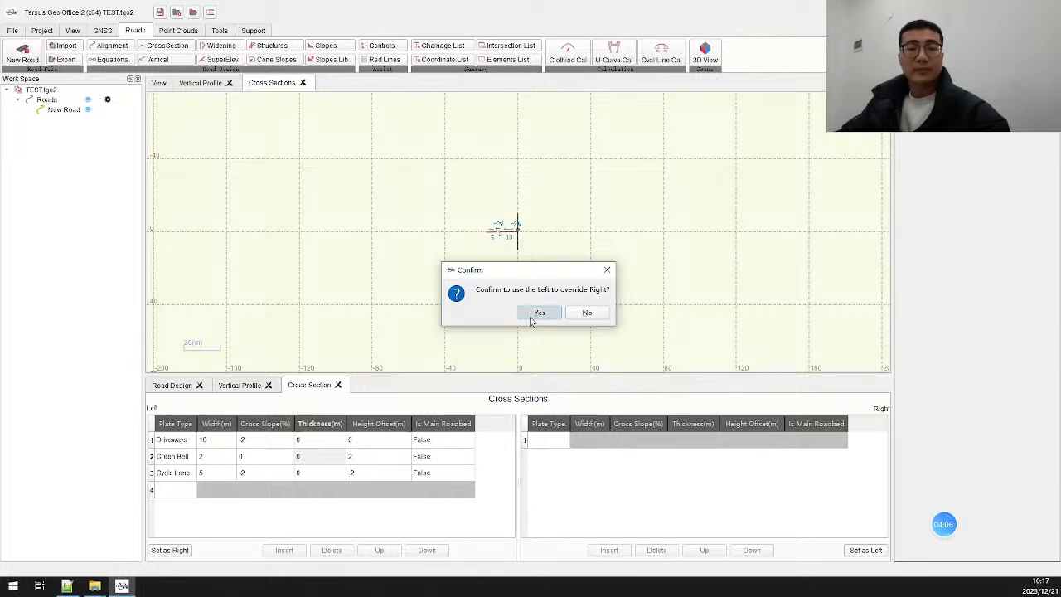
pyautogui.scroll(5, 555, 243)
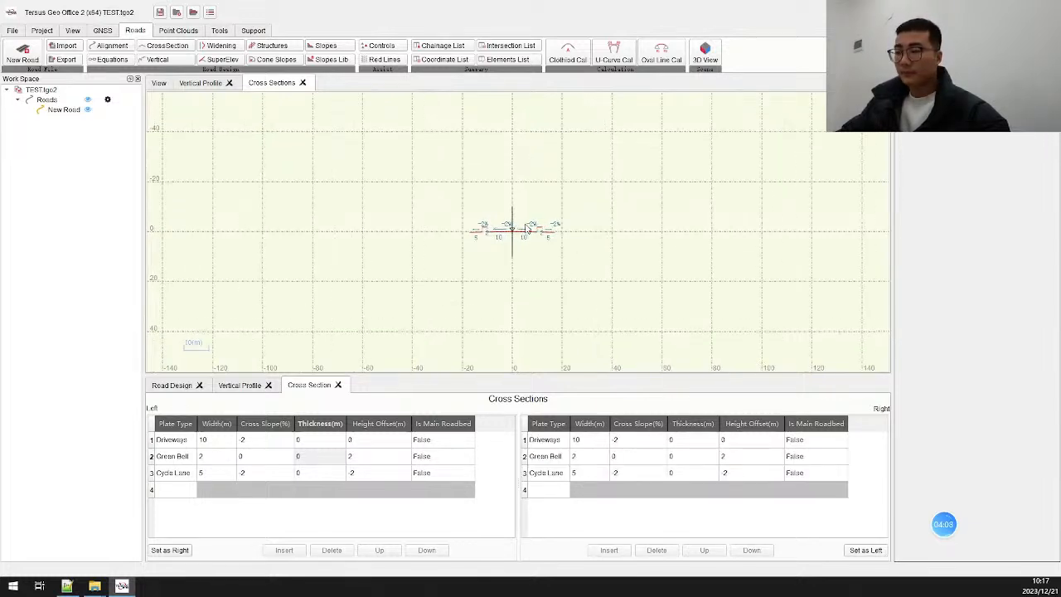
pyautogui.scroll(1, 507, 236)
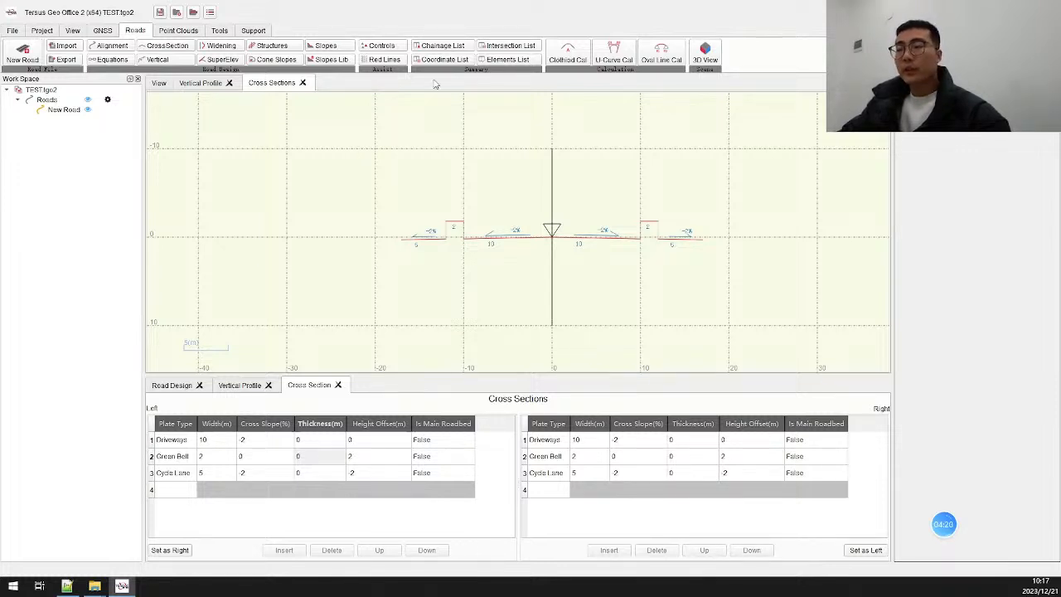
# - Open the 3D view of the designed road
pyautogui.click(706, 58)
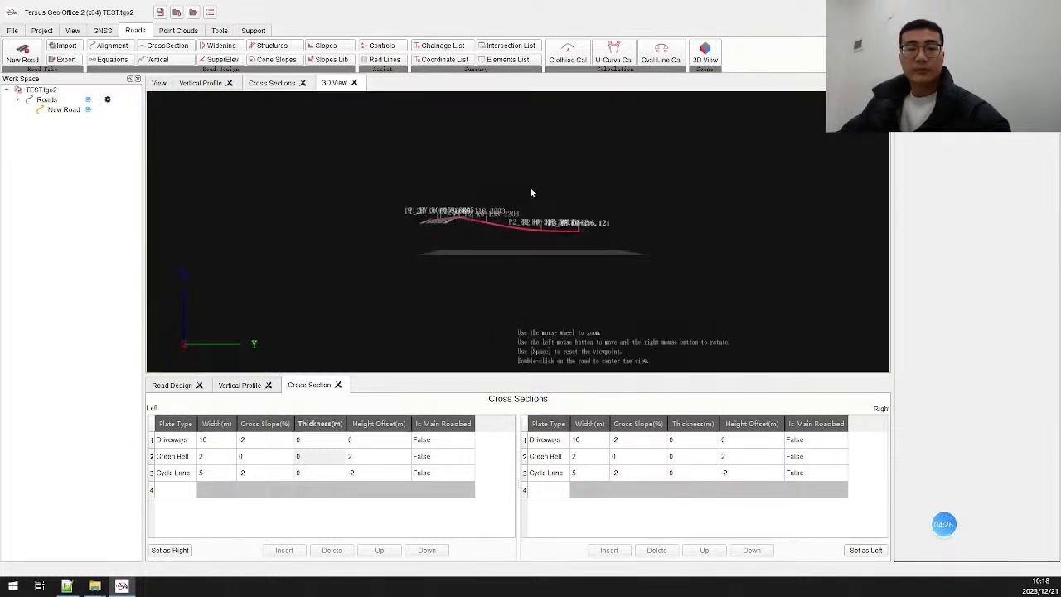
# - Examine the designed road in 3D from above and from the side, including its curves, cross-section plates and vertical profile
pyautogui.scroll(5, 482, 267)
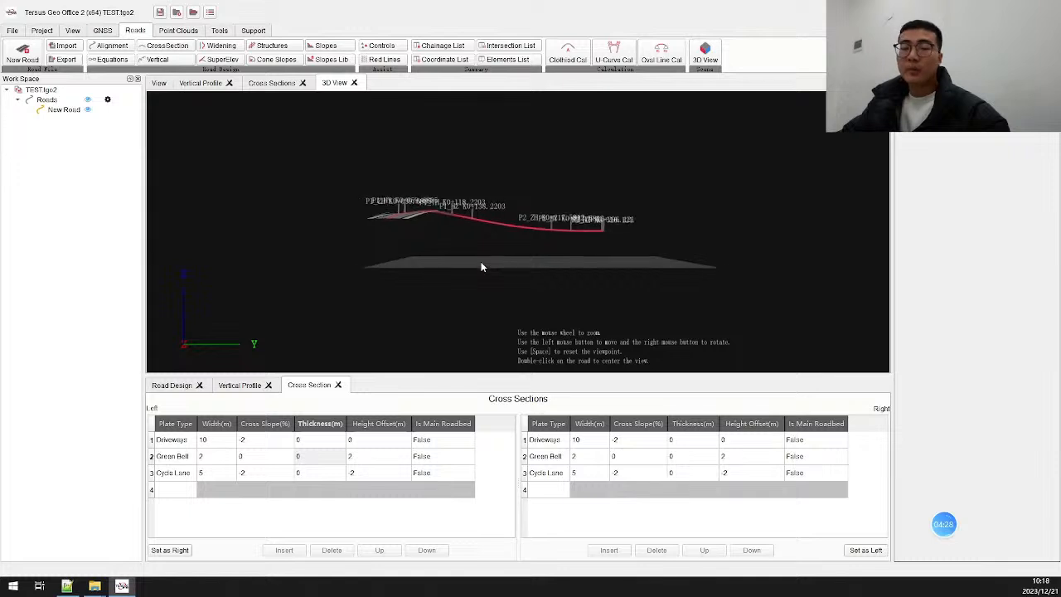
pyautogui.moveTo(441, 261); pyautogui.dragTo(449, 355)
pyautogui.scroll(2, 445, 318)
pyautogui.moveTo(439, 256); pyautogui.dragTo(442, 213)
pyautogui.moveTo(375, 272); pyautogui.dragTo(492, 273)
pyautogui.scroll(3, 390, 249)
pyautogui.moveTo(375, 220); pyautogui.dragTo(365, 243)
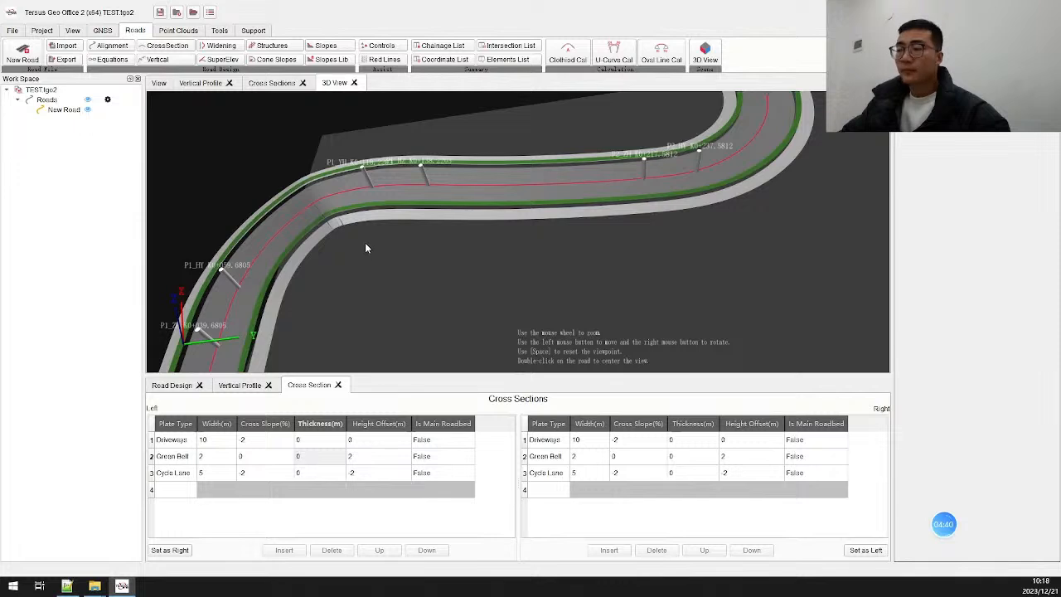
pyautogui.scroll(-4, 366, 242)
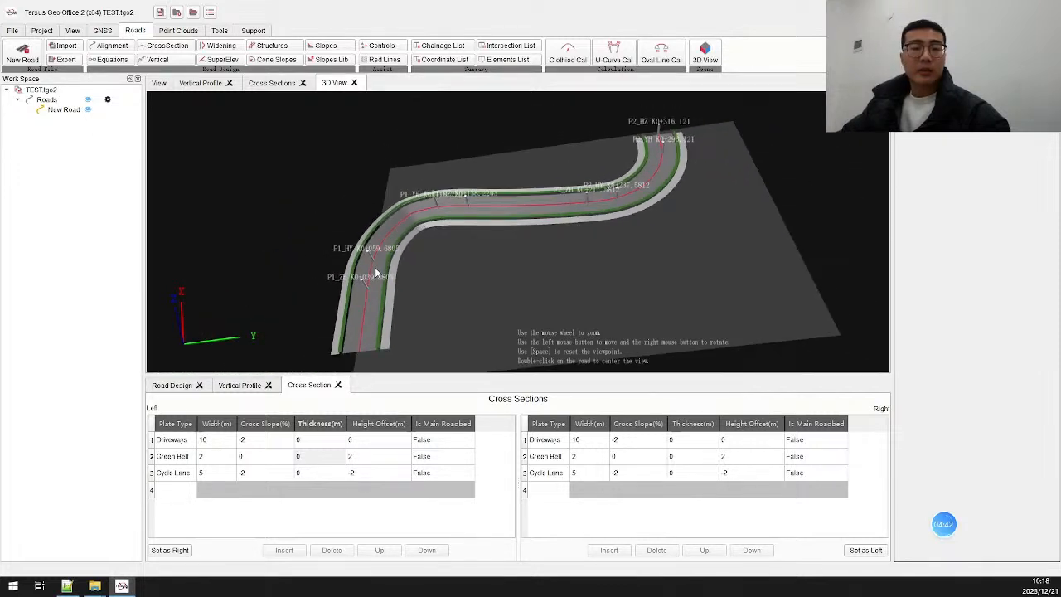
pyautogui.scroll(2, 374, 272)
pyautogui.moveTo(382, 240); pyautogui.dragTo(360, 107)
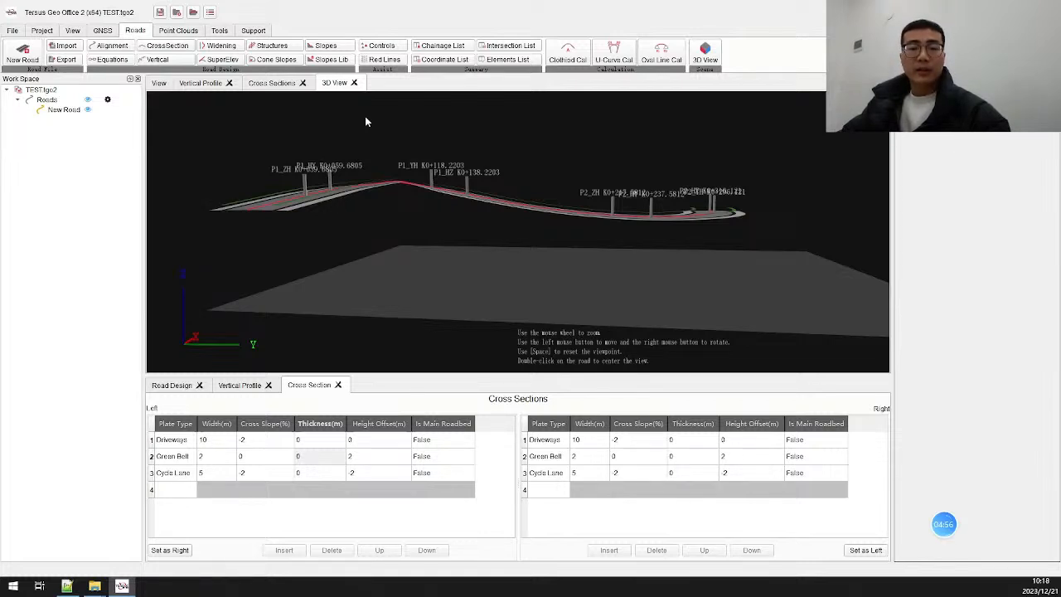
# - Open the road project export and select New Road.trd for export
pyautogui.click(78, 59)
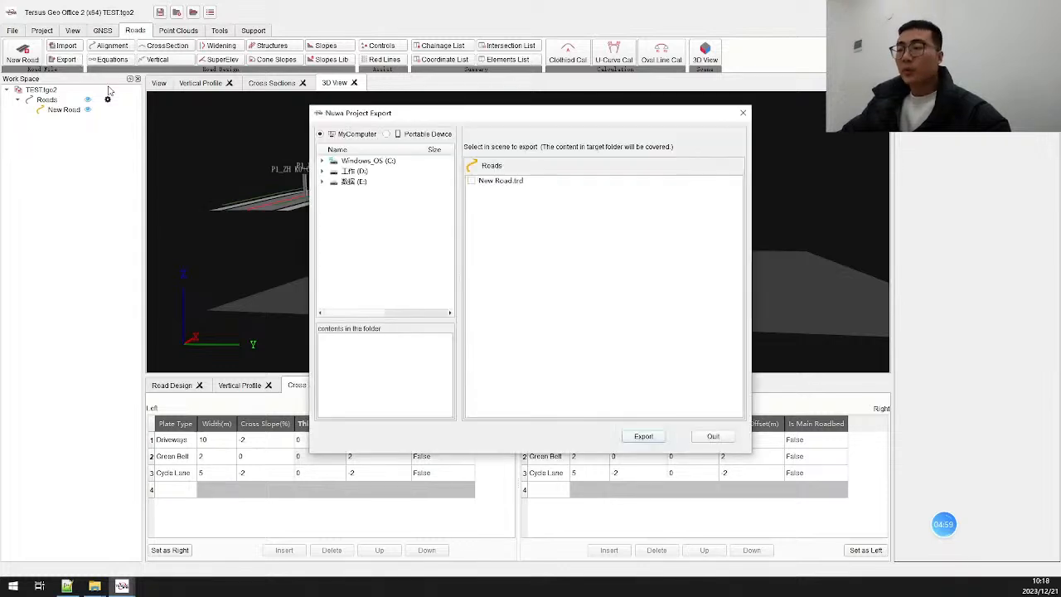
pyautogui.click(473, 183)
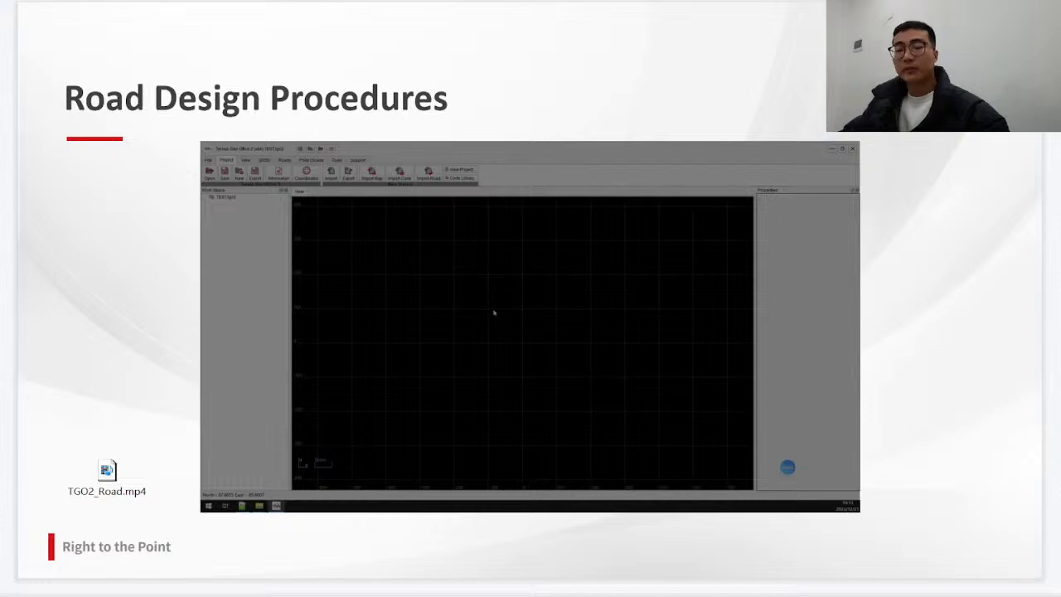
pyautogui.press('Right')
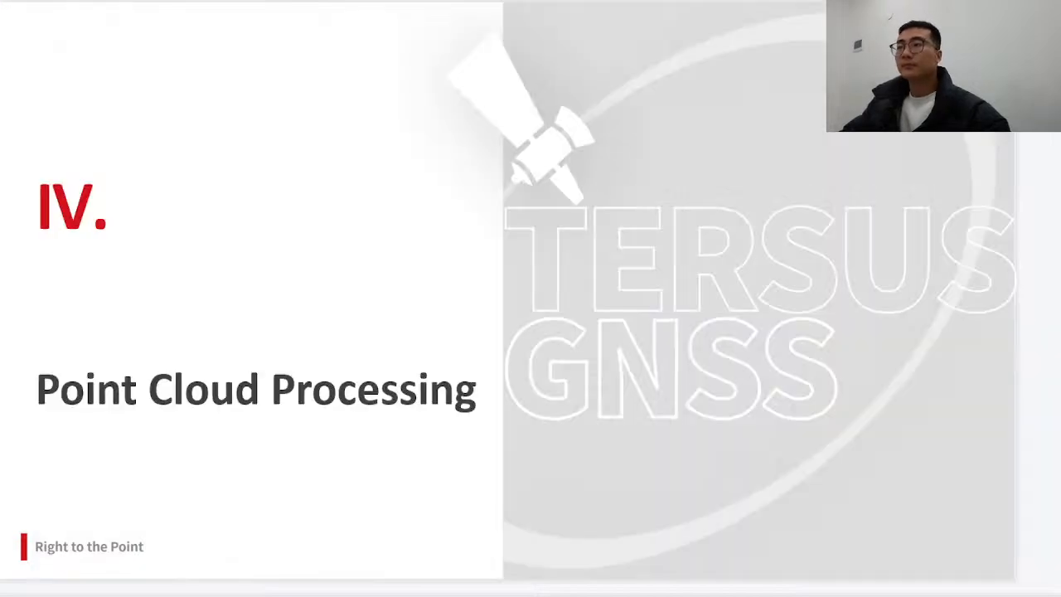
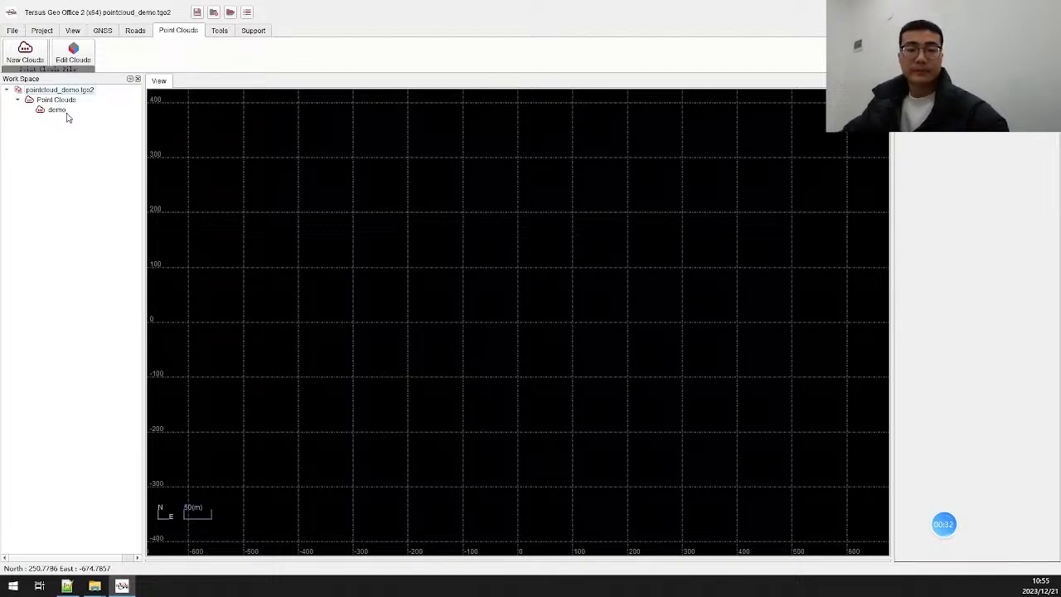
# - Open the point cloud editor and add ppk_cloud_3_colorized.las as a source file
pyautogui.click(73, 59)
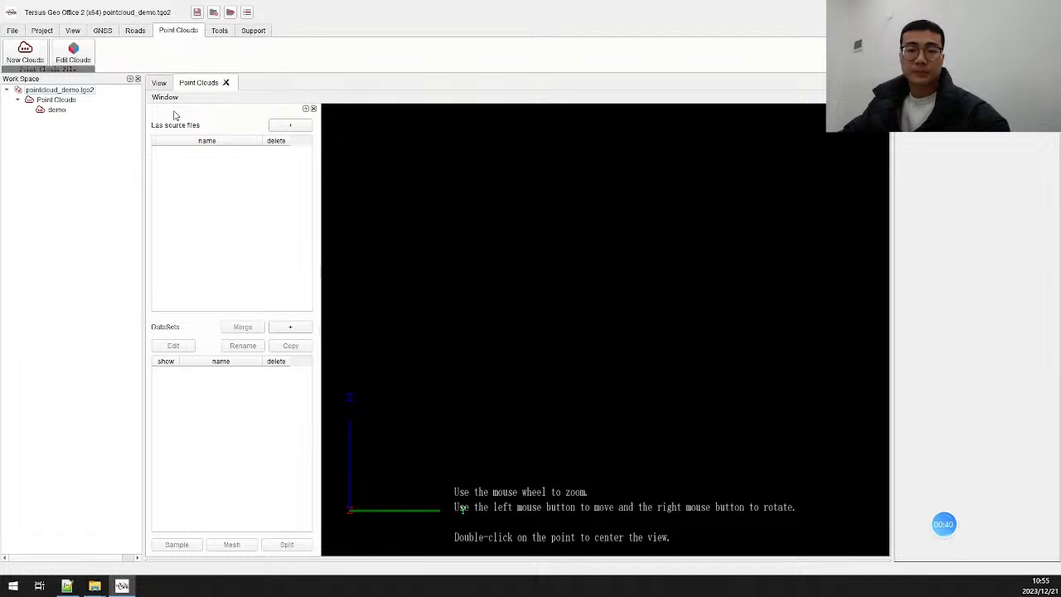
pyautogui.click(297, 130)
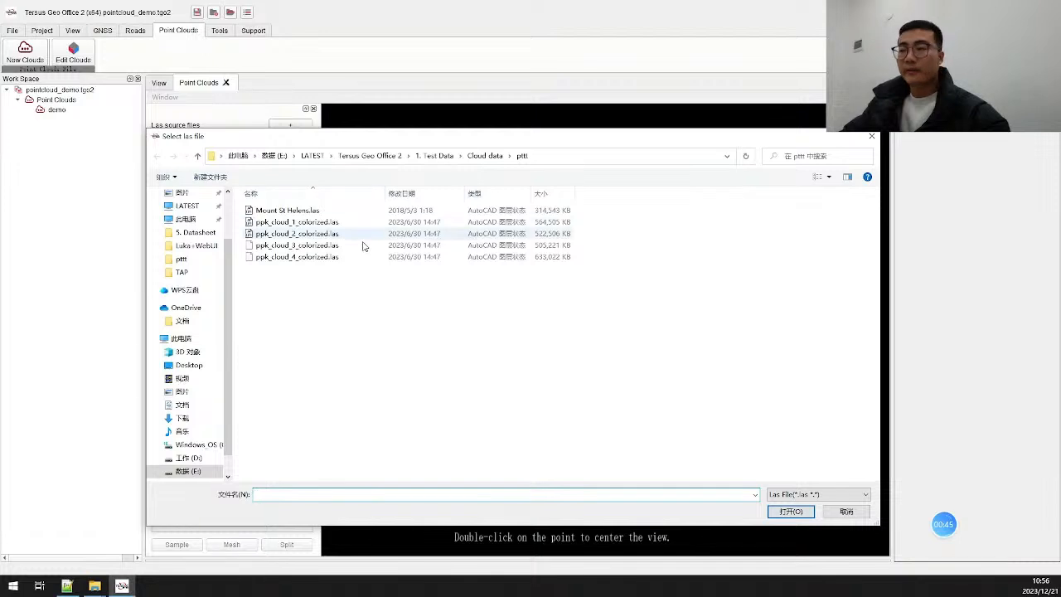
pyautogui.click(324, 246)
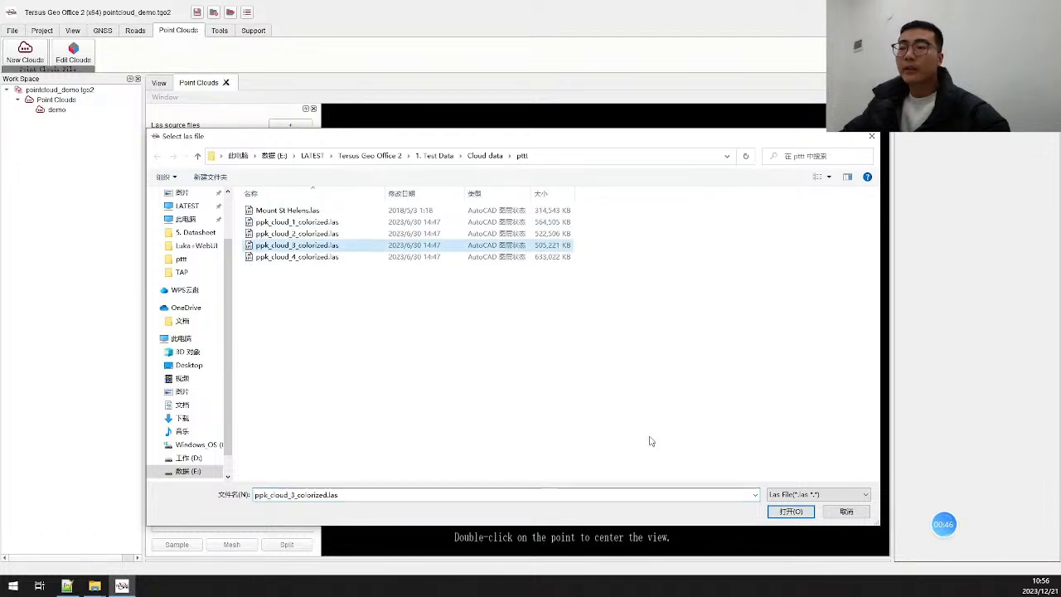
pyautogui.click(791, 511)
pyautogui.click(237, 161)
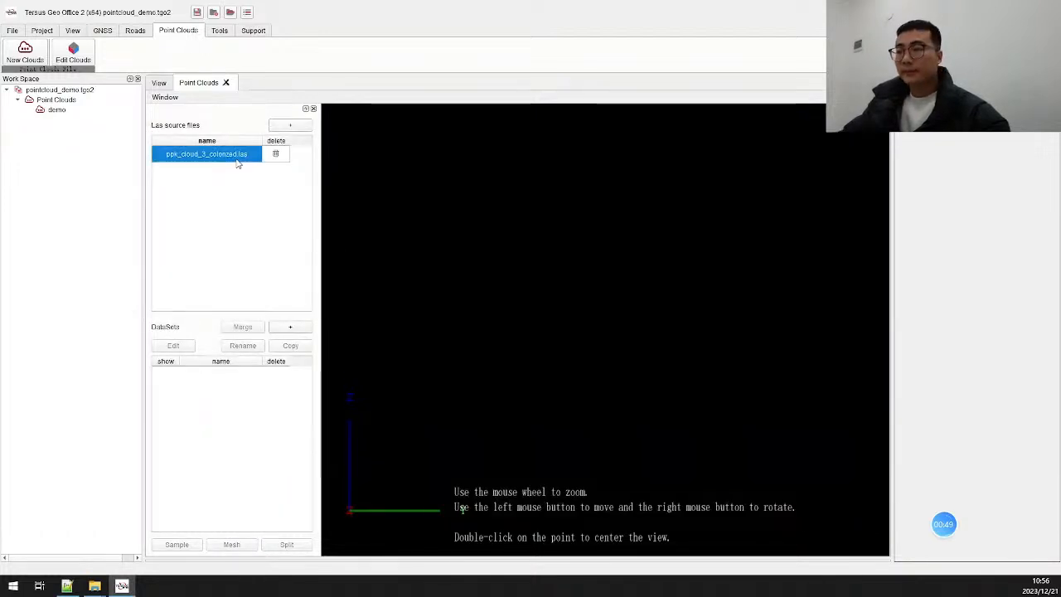
# - Create a dataset named demo from ppk_cloud_3_colorized.las with the Color column included
pyautogui.click(296, 329)
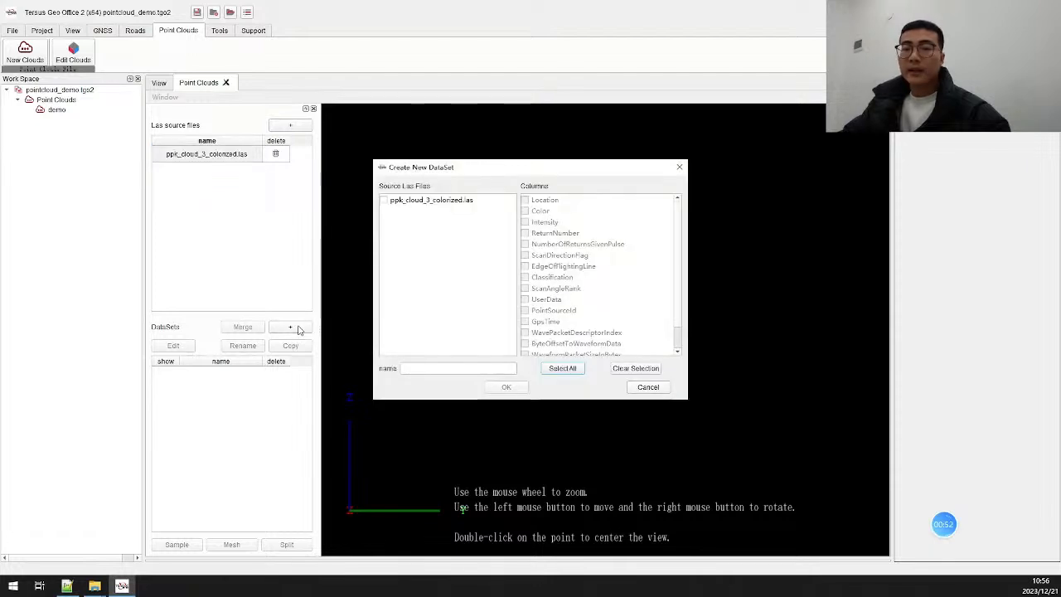
pyautogui.click(383, 202)
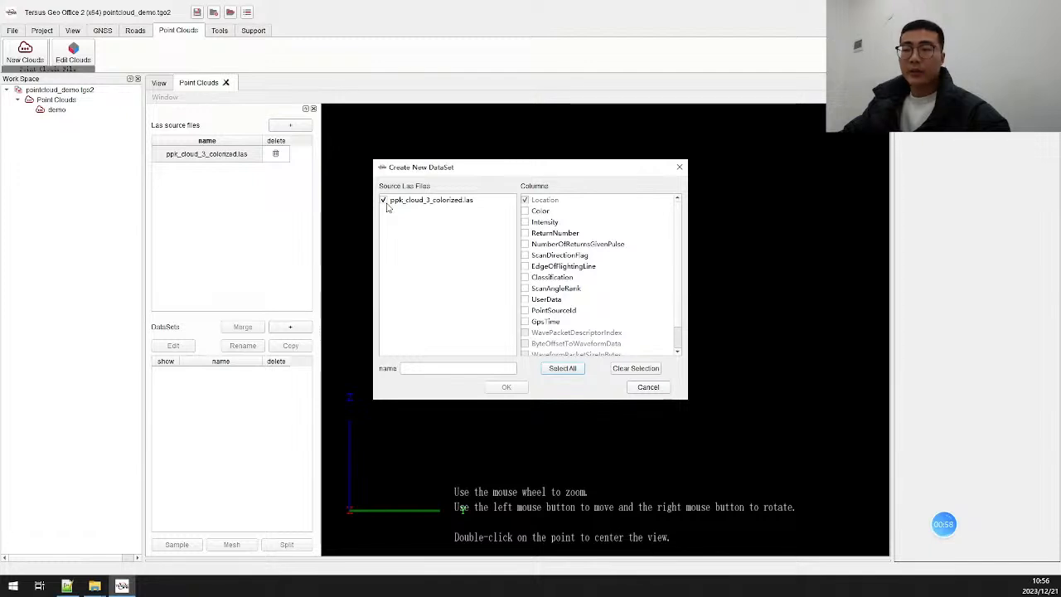
pyautogui.click(525, 212)
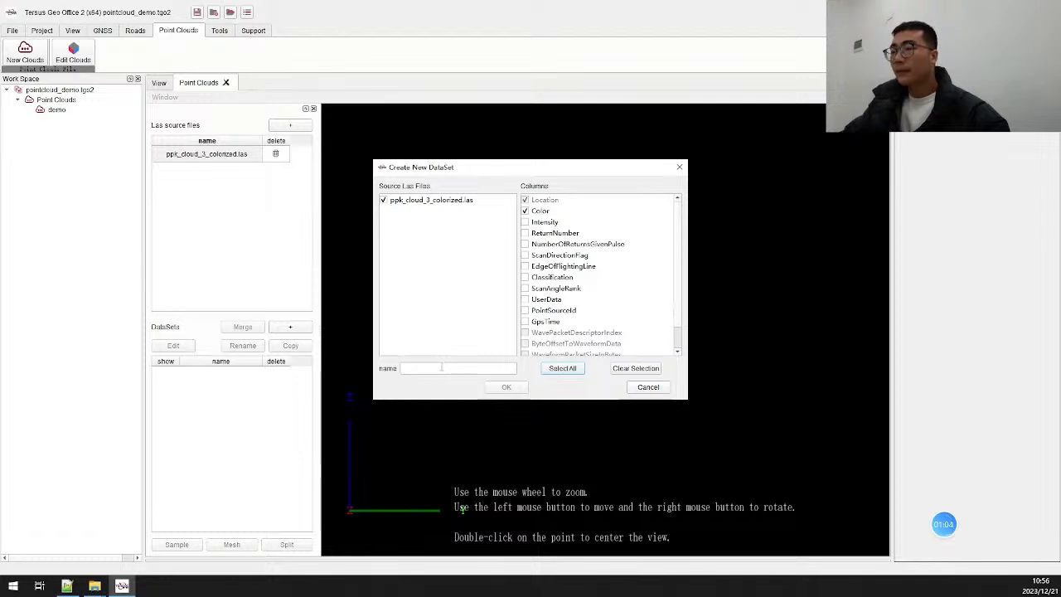
pyautogui.click(441, 367)
pyautogui.write('demo')
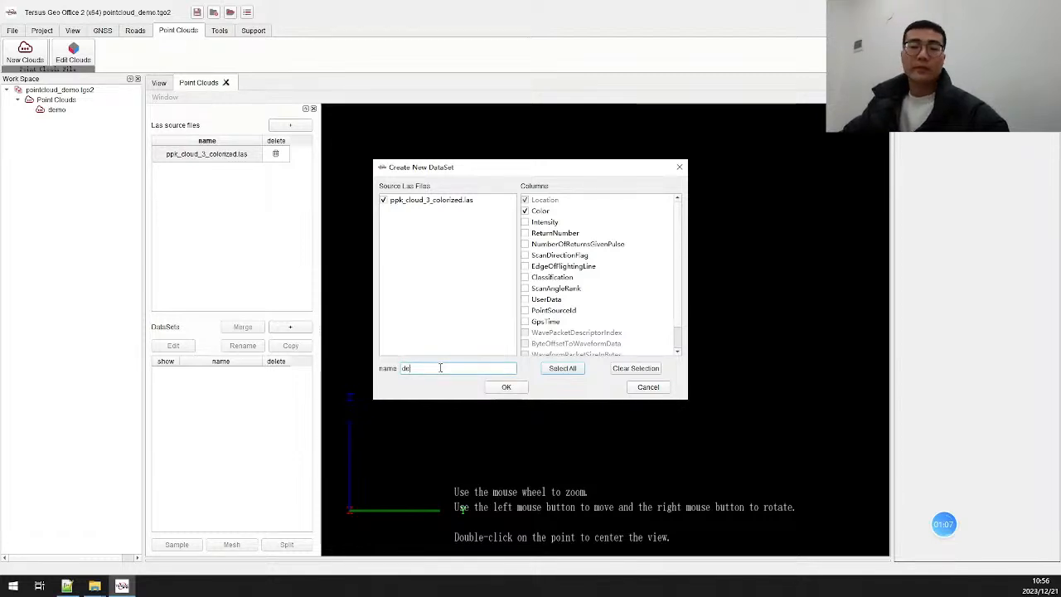
pyautogui.click(503, 390)
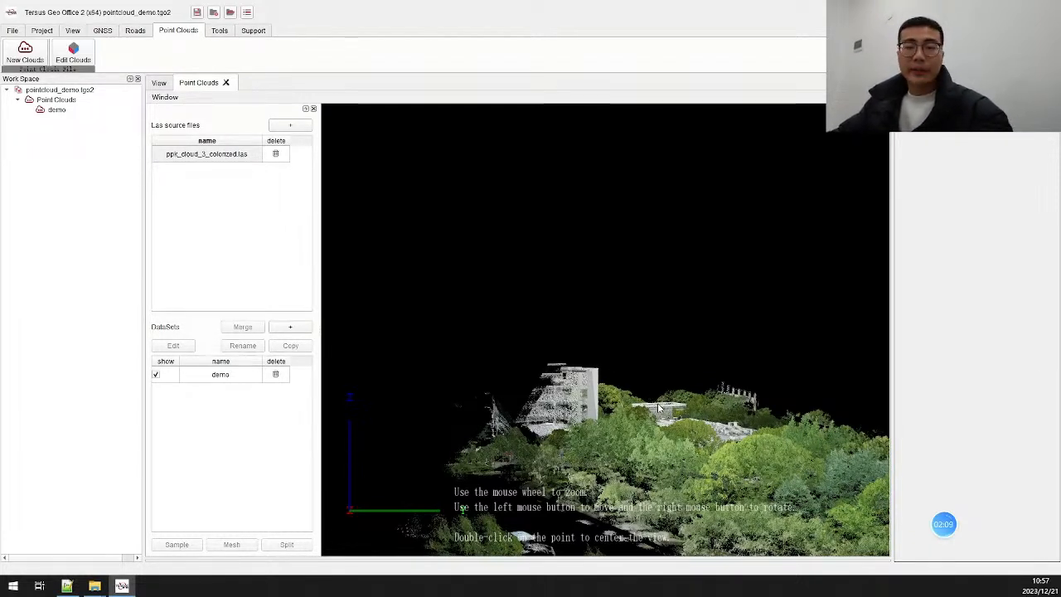
# - Examine the colorized demo point cloud from several angles and look closely at the house with the red roof
pyautogui.moveTo(658, 404); pyautogui.dragTo(681, 363)
pyautogui.scroll(-5, 680, 365)
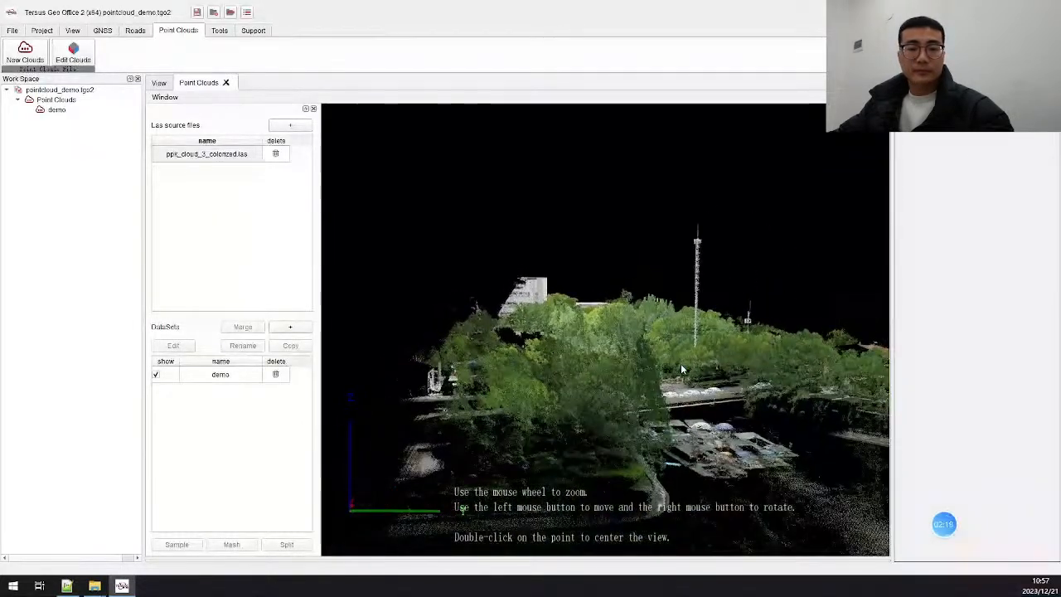
pyautogui.moveTo(695, 389); pyautogui.dragTo(710, 496)
pyautogui.moveTo(727, 345); pyautogui.dragTo(589, 316)
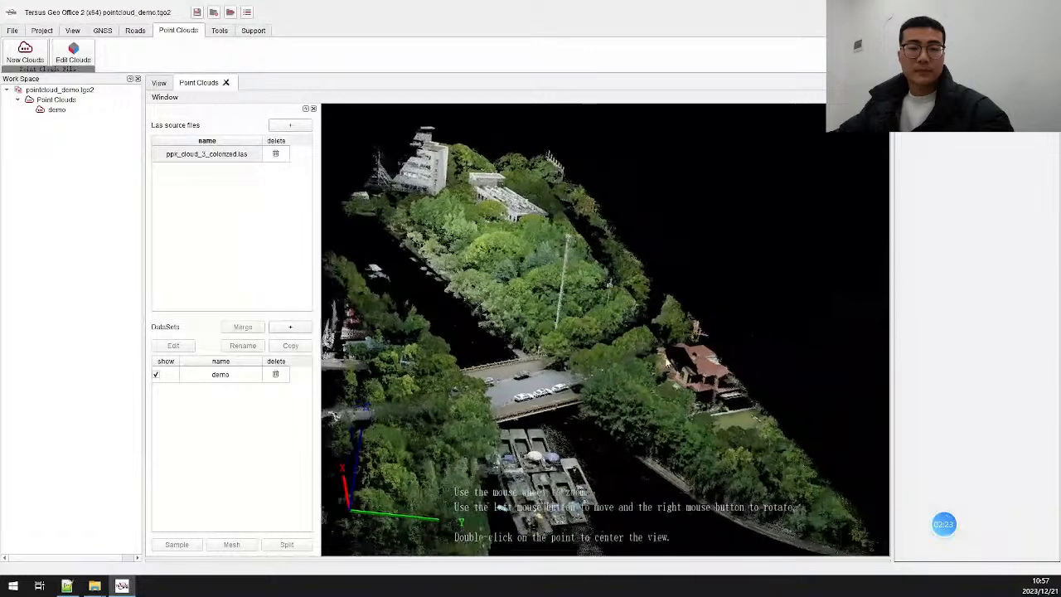
pyautogui.moveTo(736, 393); pyautogui.dragTo(737, 336)
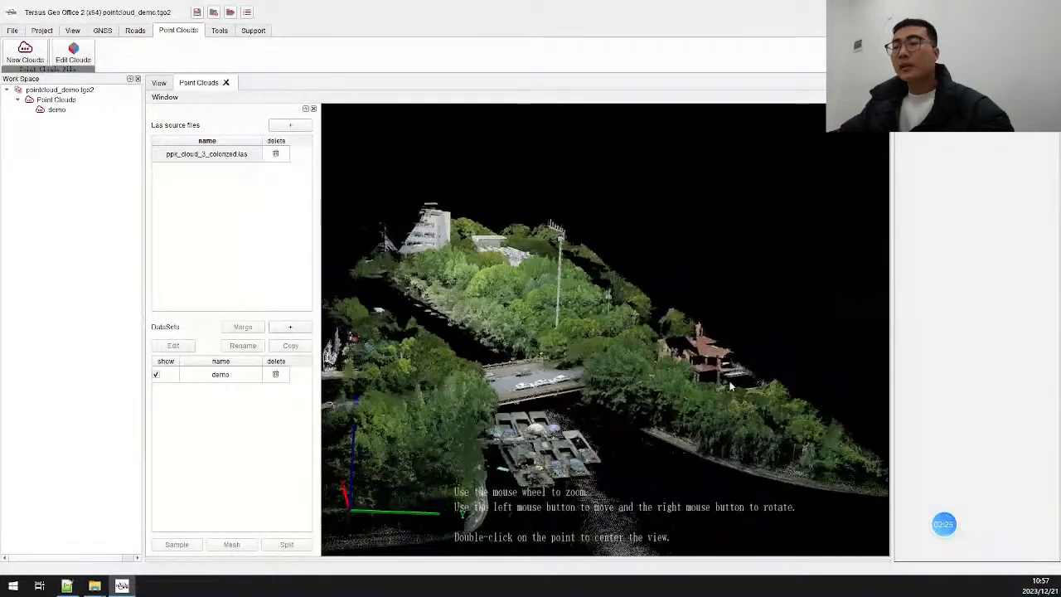
pyautogui.moveTo(721, 391); pyautogui.dragTo(611, 377)
pyautogui.scroll(5, 612, 377)
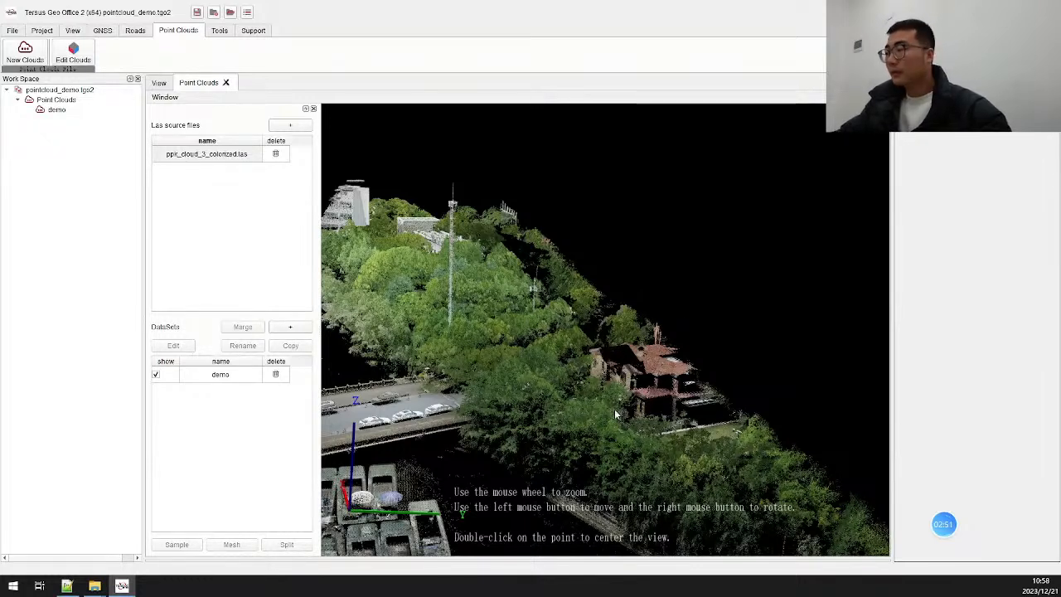
pyautogui.scroll(1, 681, 406)
pyautogui.scroll(4, 681, 406)
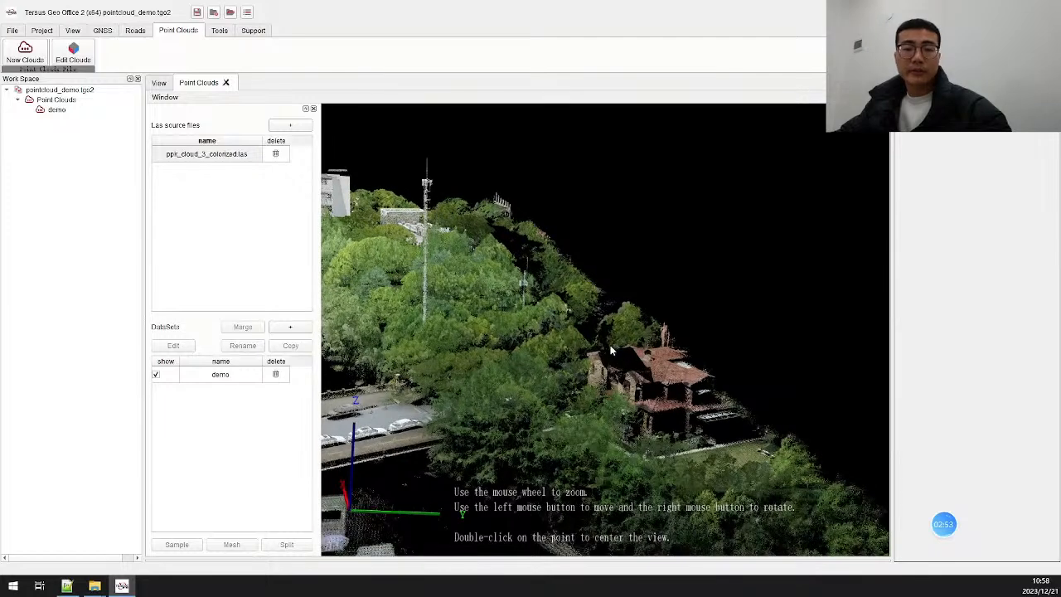
pyautogui.scroll(4, 683, 432)
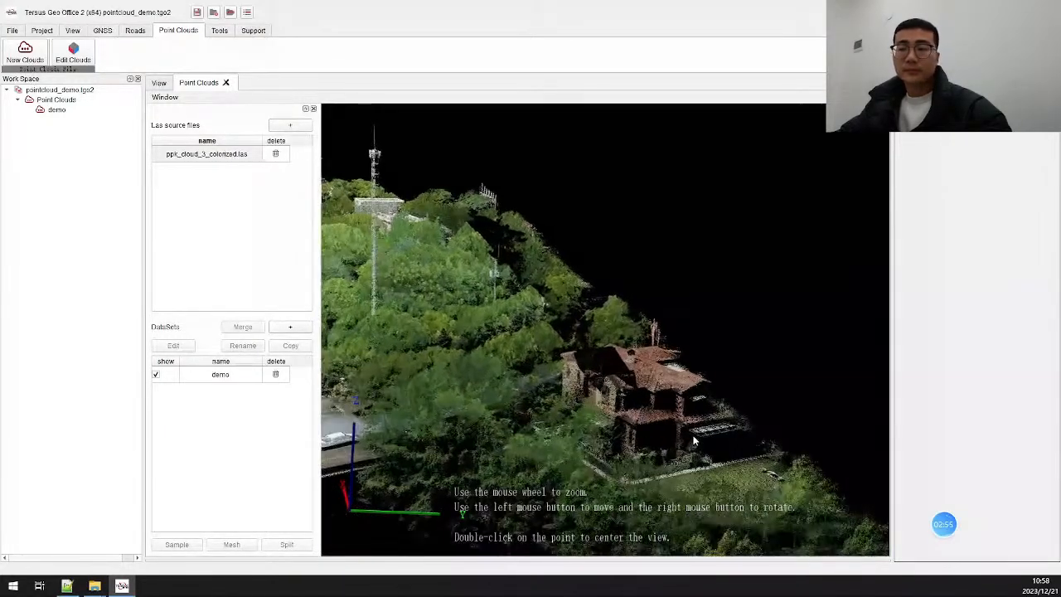
pyautogui.scroll(4, 663, 405)
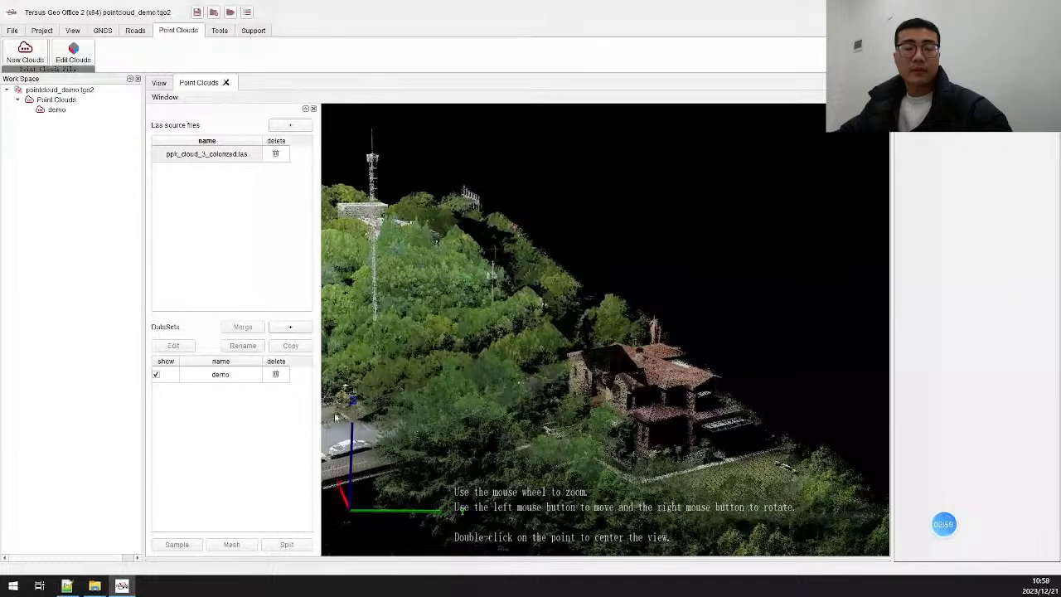
# - Edit the demo dataset and mark a point on the red roof of the house
pyautogui.click(221, 375)
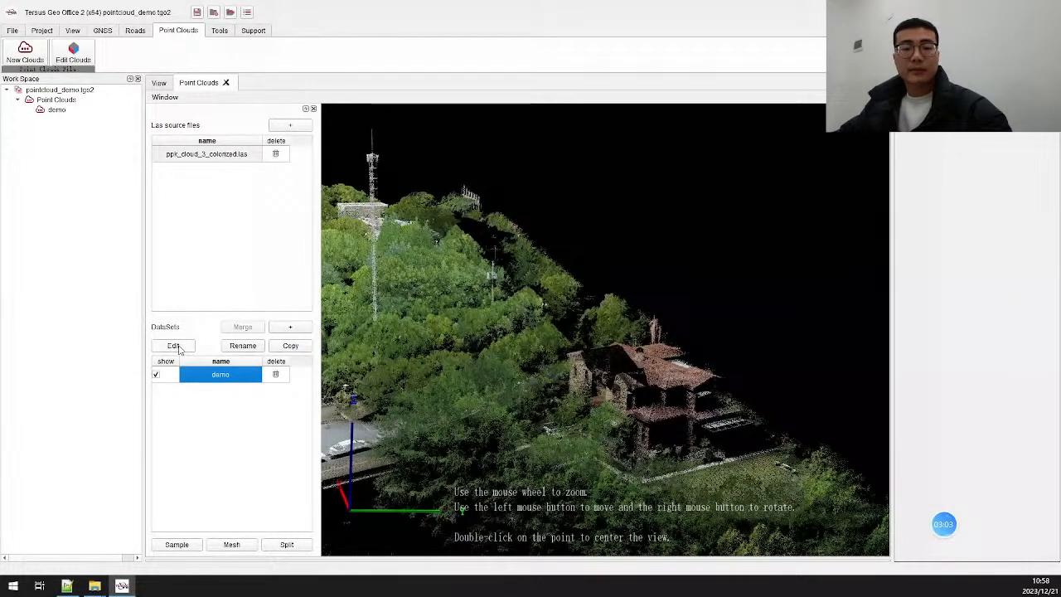
pyautogui.click(176, 348)
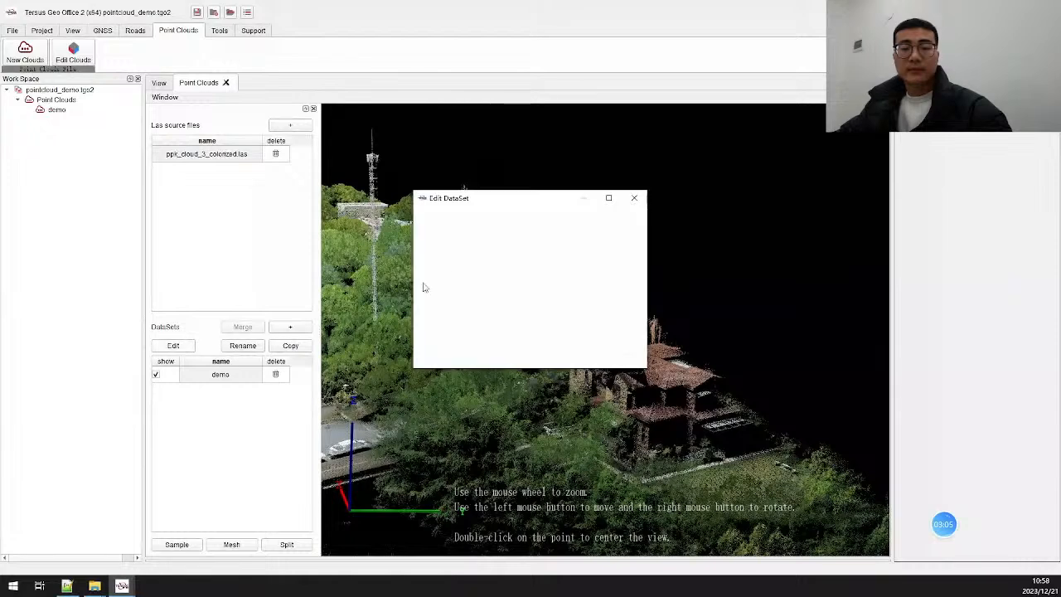
pyautogui.moveTo(490, 205); pyautogui.dragTo(358, 212)
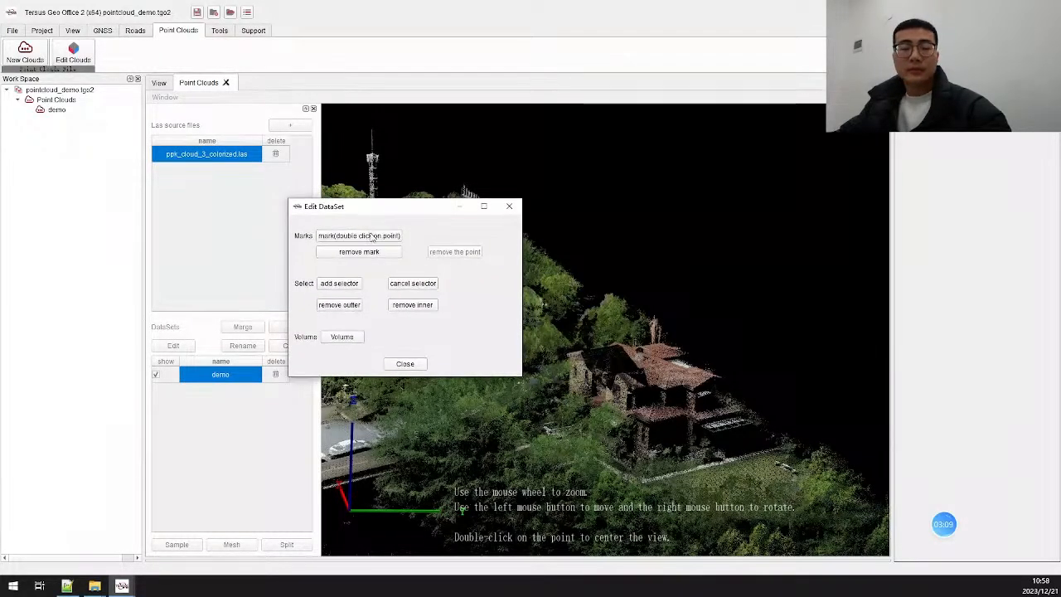
pyautogui.click(374, 236)
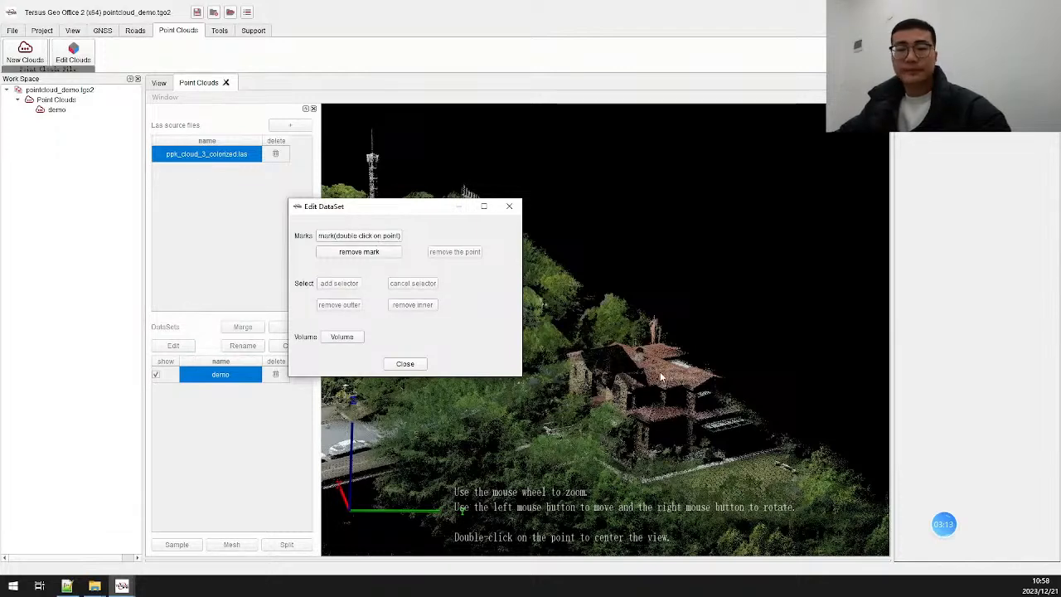
pyautogui.moveTo(661, 377); pyautogui.dragTo(627, 446)
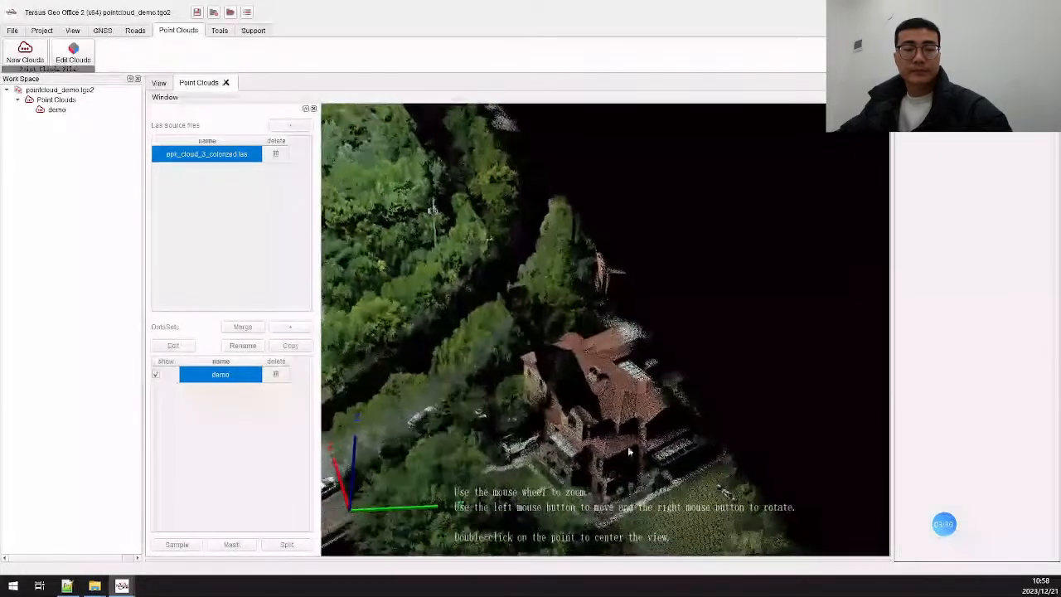
pyautogui.click(611, 381)
pyautogui.moveTo(611, 383); pyautogui.dragTo(623, 466)
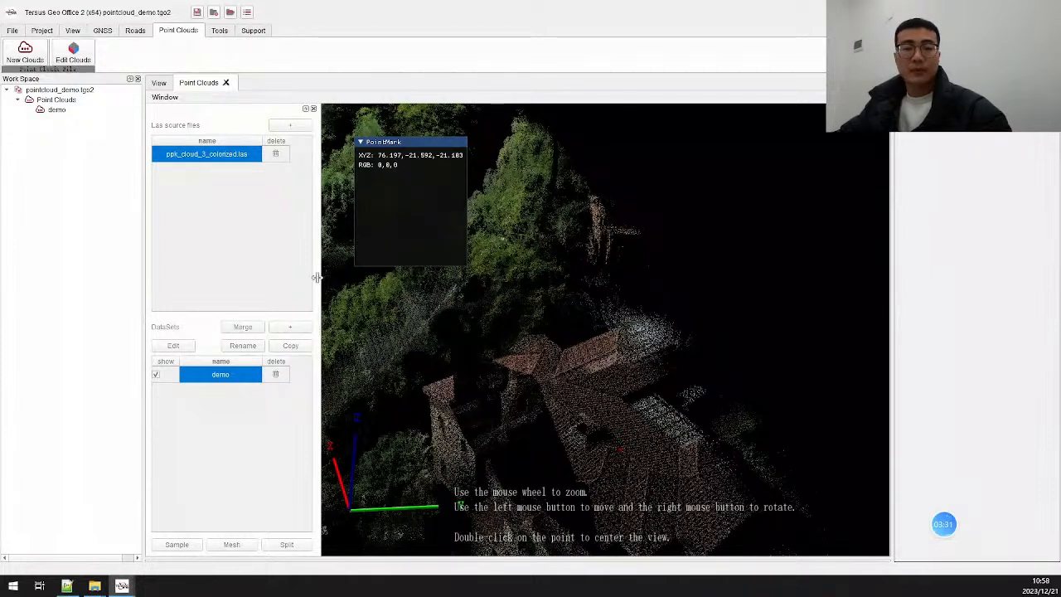
# - Add a box selector to the dataset with center X 76, center Y -21 and center Z -21
pyautogui.moveTo(122, 585)
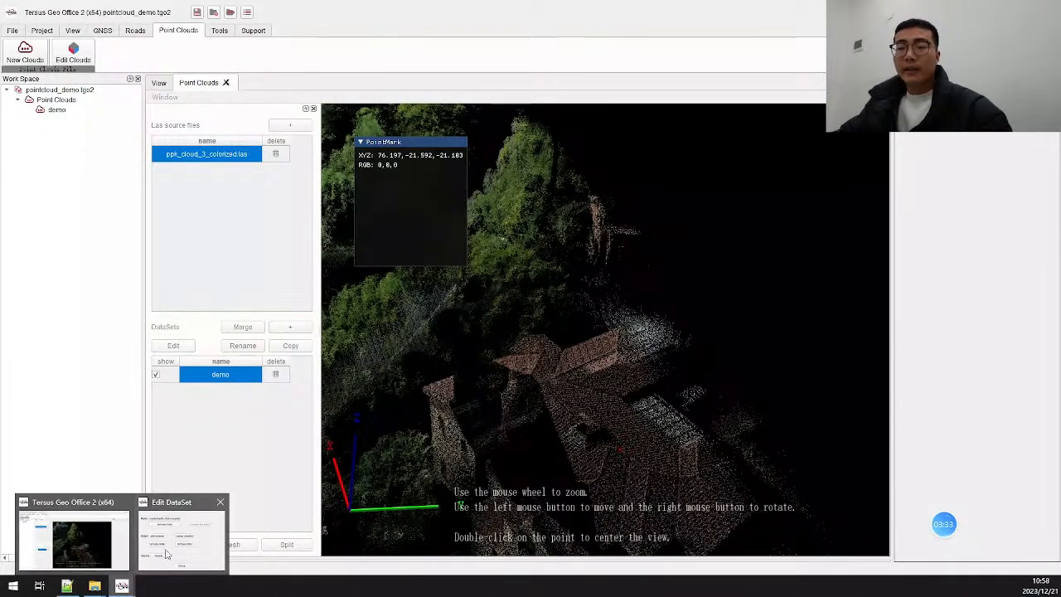
pyautogui.click(175, 550)
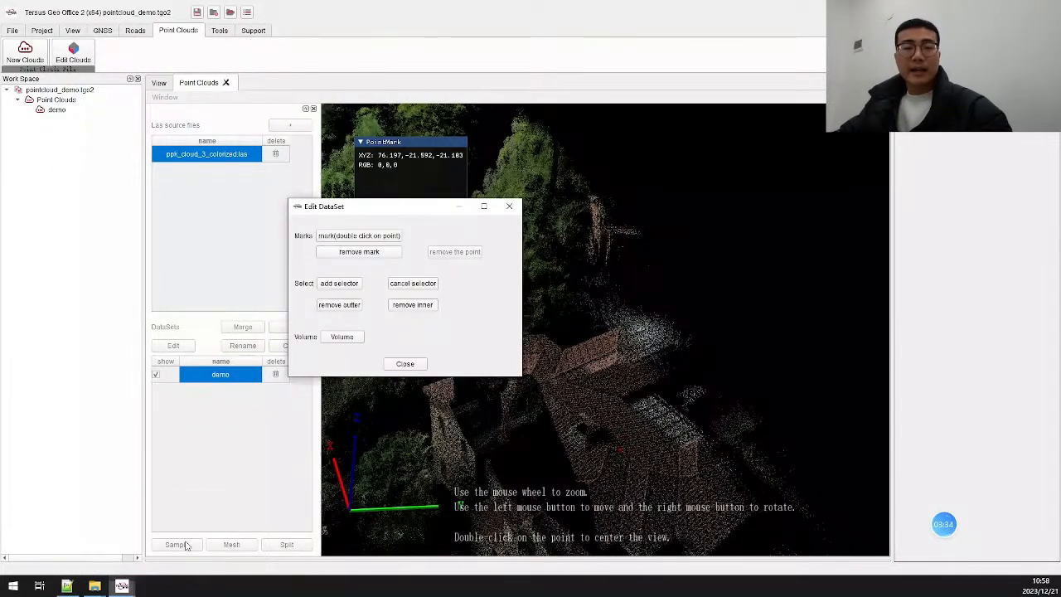
pyautogui.click(348, 283)
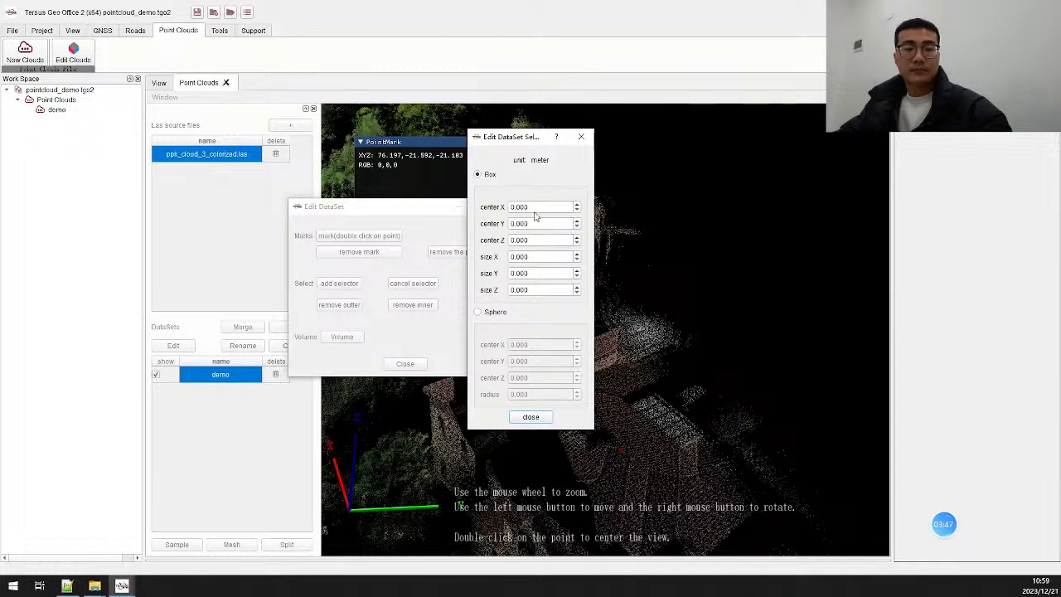
pyautogui.moveTo(539, 208); pyautogui.dragTo(503, 224)
pyautogui.write('76')
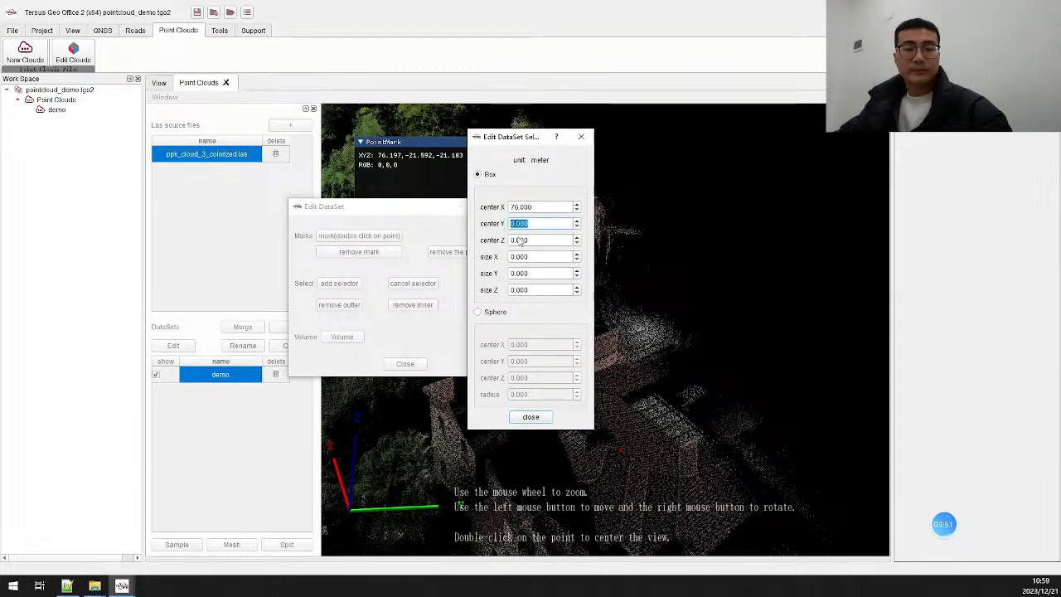
pyautogui.write('-21')
pyautogui.moveTo(539, 240); pyautogui.dragTo(485, 240)
pyautogui.write('-21')
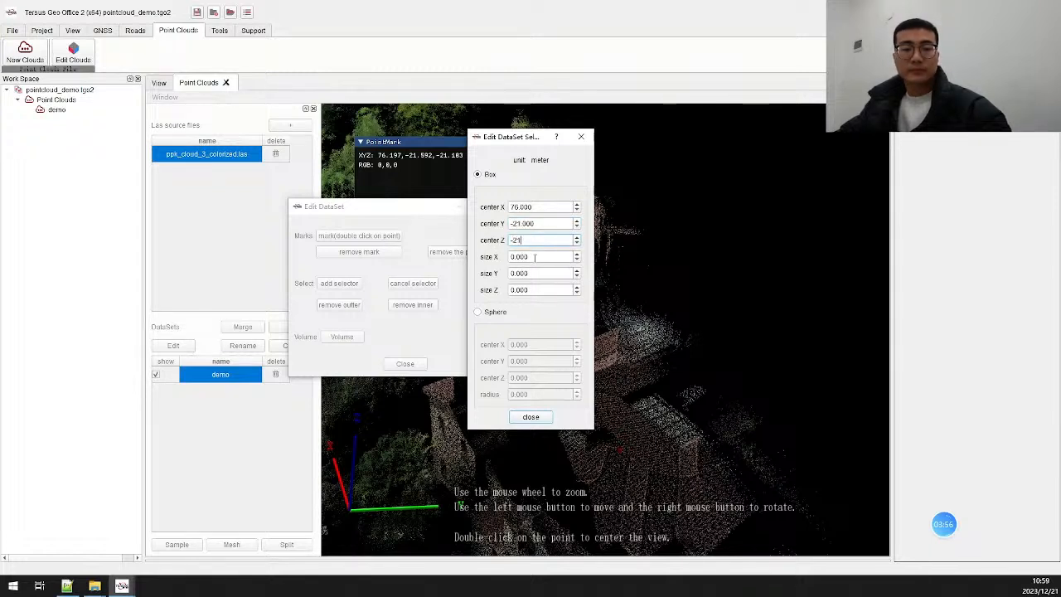
# - Set the box selector's size X to 25, size Y to 25 and size Z to 10 m so it surrounds the house
pyautogui.moveTo(543, 257); pyautogui.dragTo(495, 257)
pyautogui.write('25')
pyautogui.press('Tab')
pyautogui.write('25')
pyautogui.moveTo(531, 290); pyautogui.dragTo(500, 290)
pyautogui.write('10')
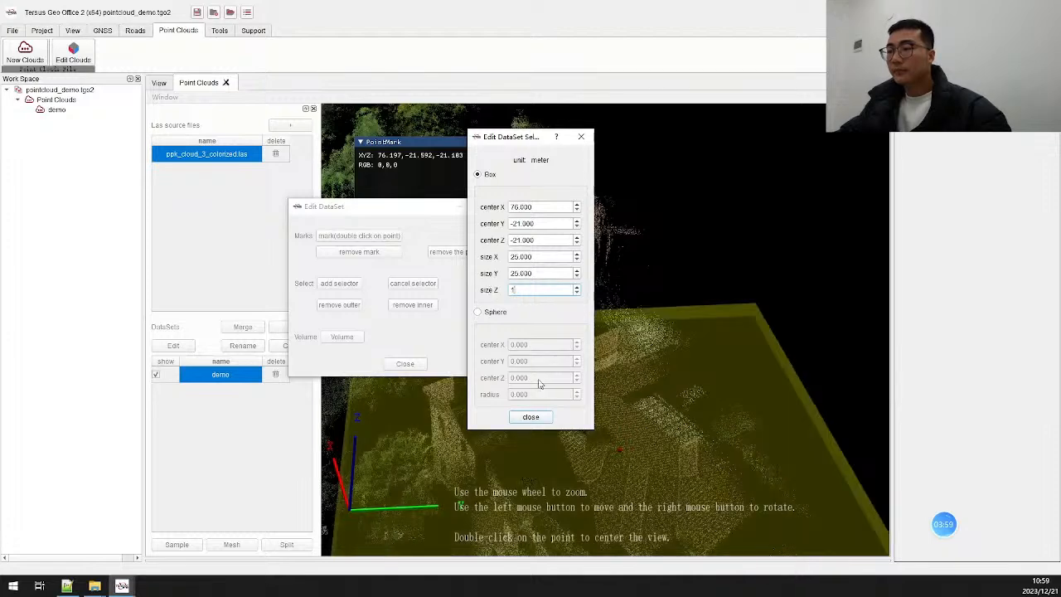
pyautogui.moveTo(555, 441); pyautogui.dragTo(566, 474)
pyautogui.moveTo(584, 406); pyautogui.dragTo(612, 514)
pyautogui.moveTo(613, 412); pyautogui.dragTo(597, 282)
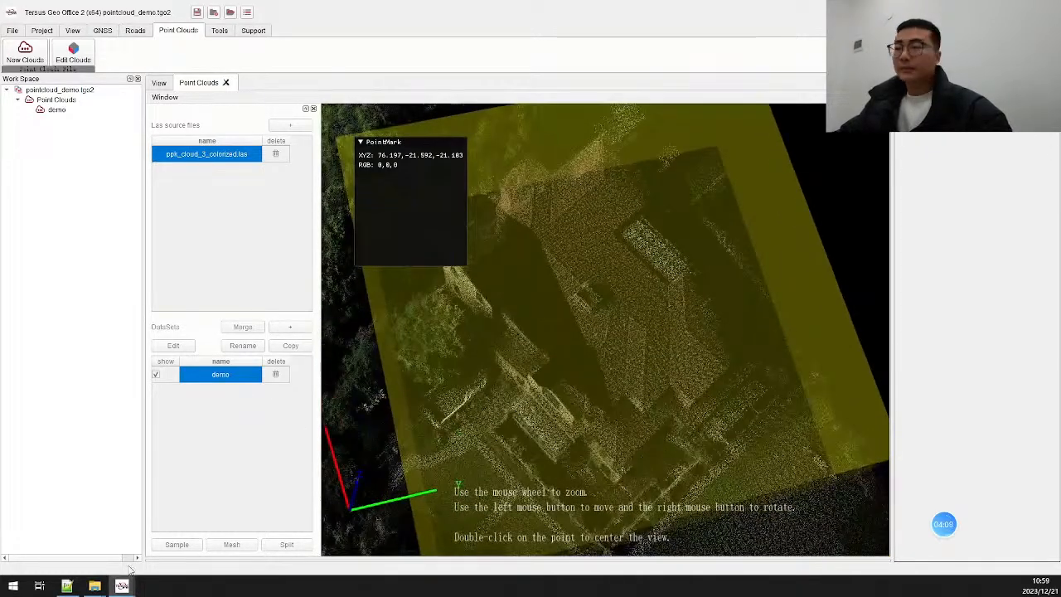
# - Remove all dataset points outside the box selector and cancel the selector
pyautogui.click(122, 586)
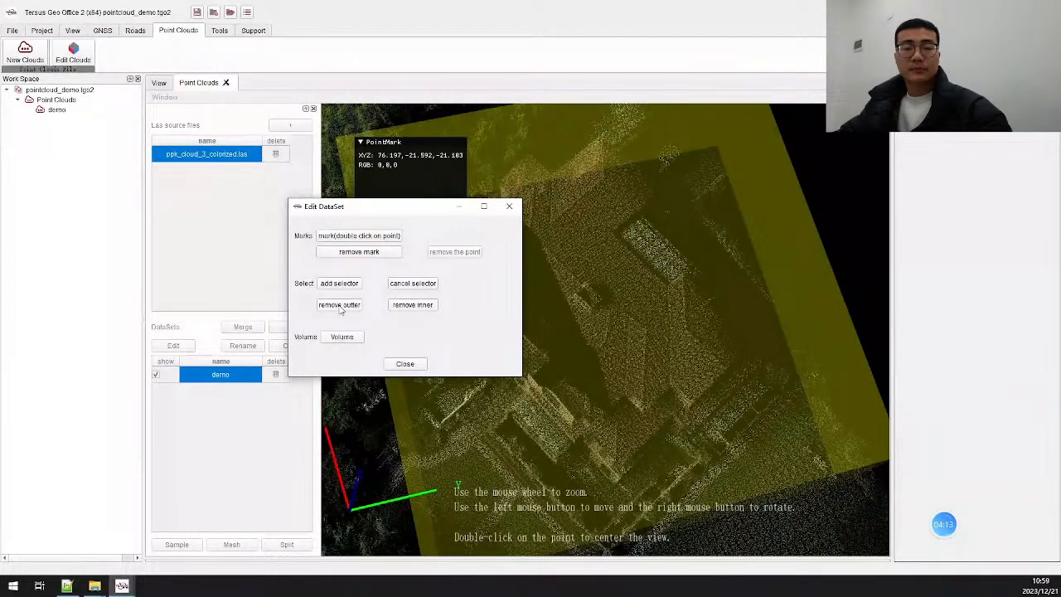
pyautogui.moveTo(374, 207); pyautogui.dragTo(322, 206)
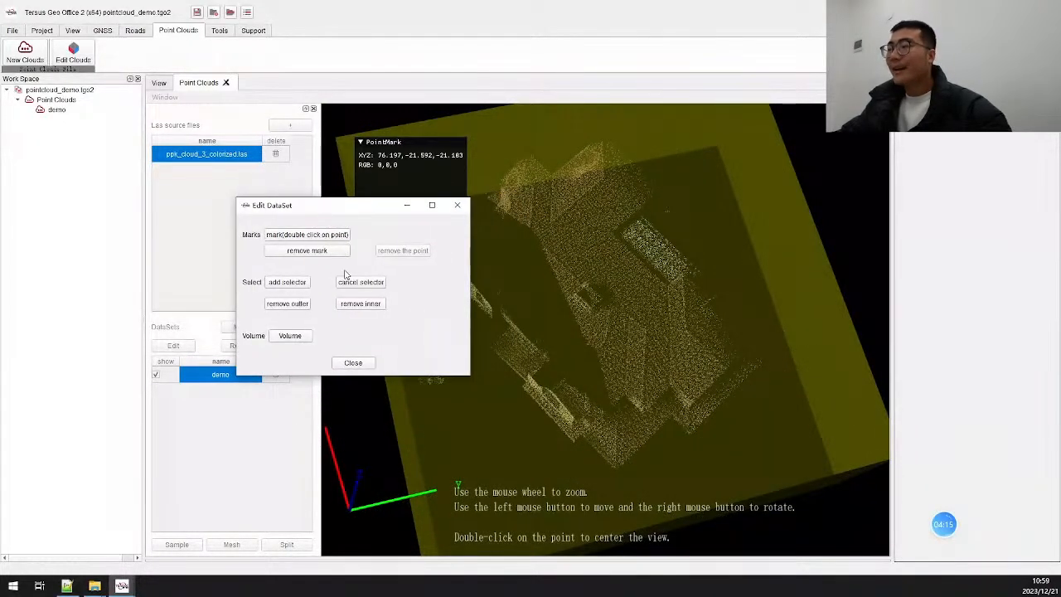
pyautogui.click(348, 281)
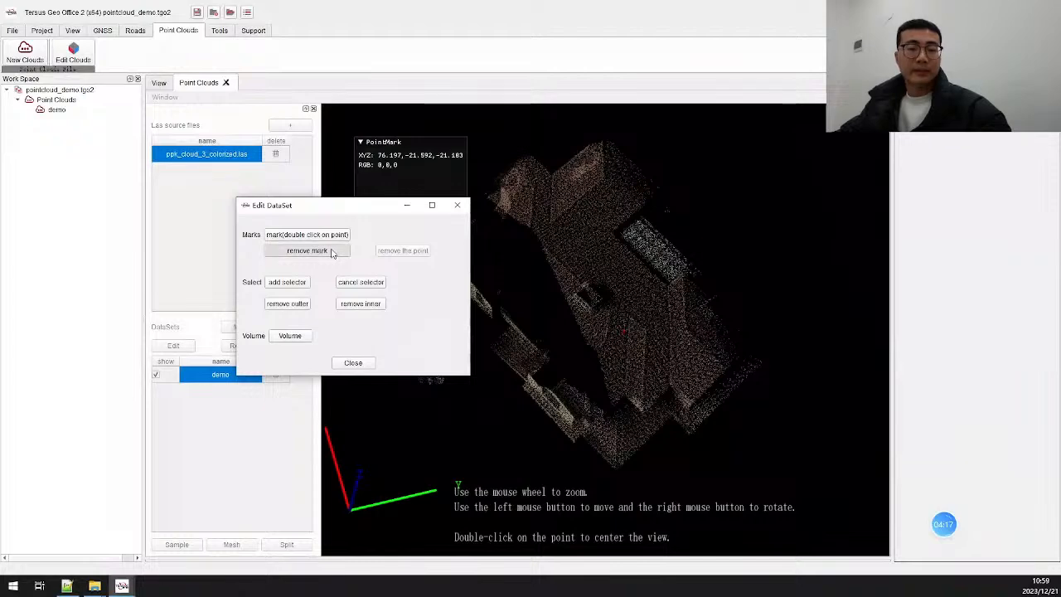
# - Remove the mark from the roof, finish editing the dataset and inspect the trimmed house from another angle
pyautogui.click(333, 253)
pyautogui.click(457, 205)
pyautogui.moveTo(545, 378); pyautogui.dragTo(512, 283)
pyautogui.scroll(-5, 565, 330)
pyautogui.moveTo(444, 336); pyautogui.dragTo(639, 365)
pyautogui.scroll(4, 628, 366)
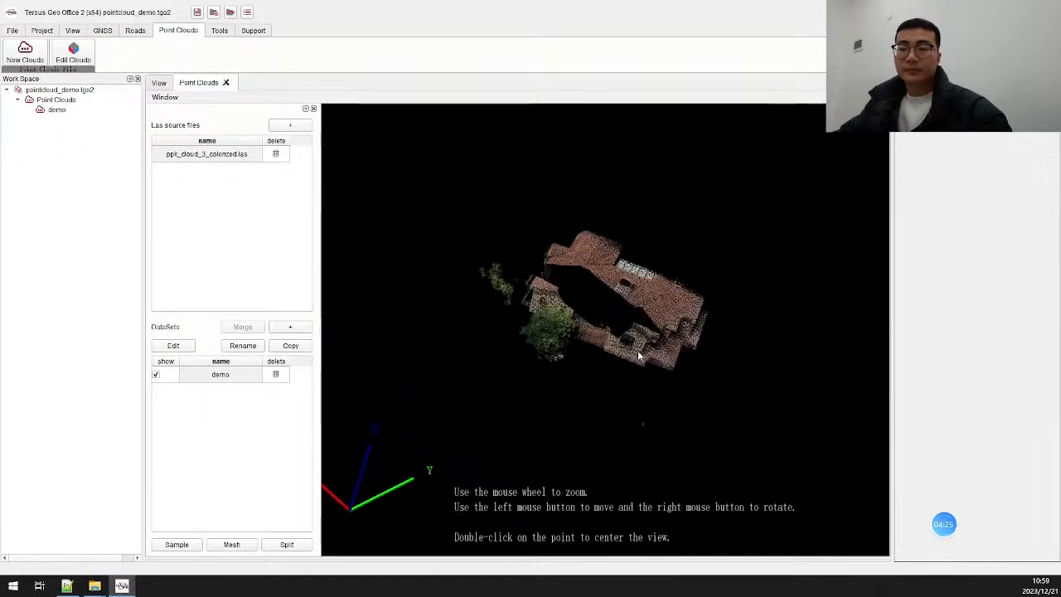
pyautogui.scroll(-5, 622, 366)
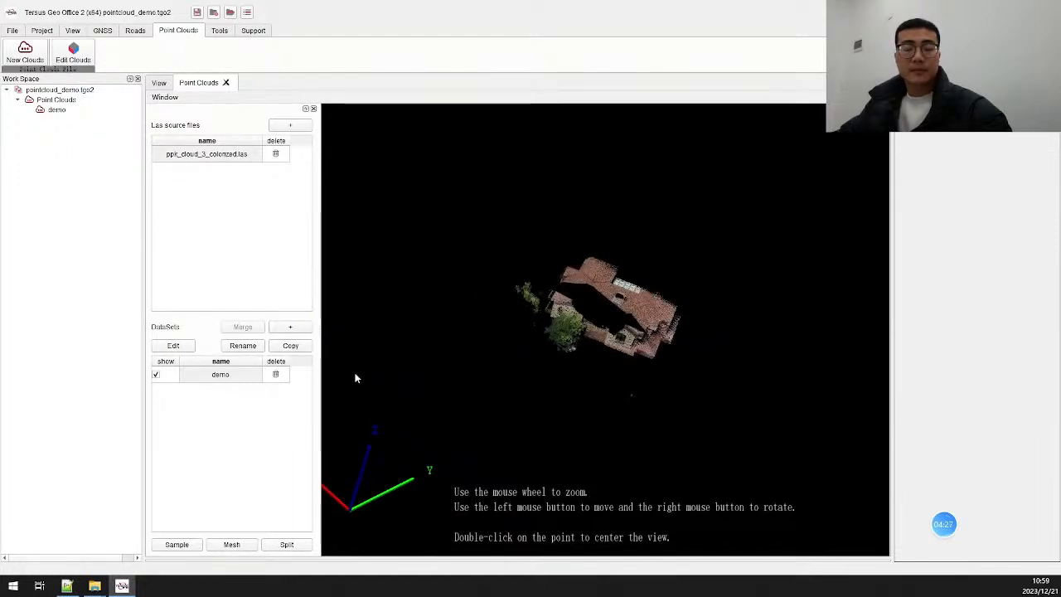
# - Start a volume calculation for the demo dataset and make a DTM mesh of the roof
pyautogui.click(174, 346)
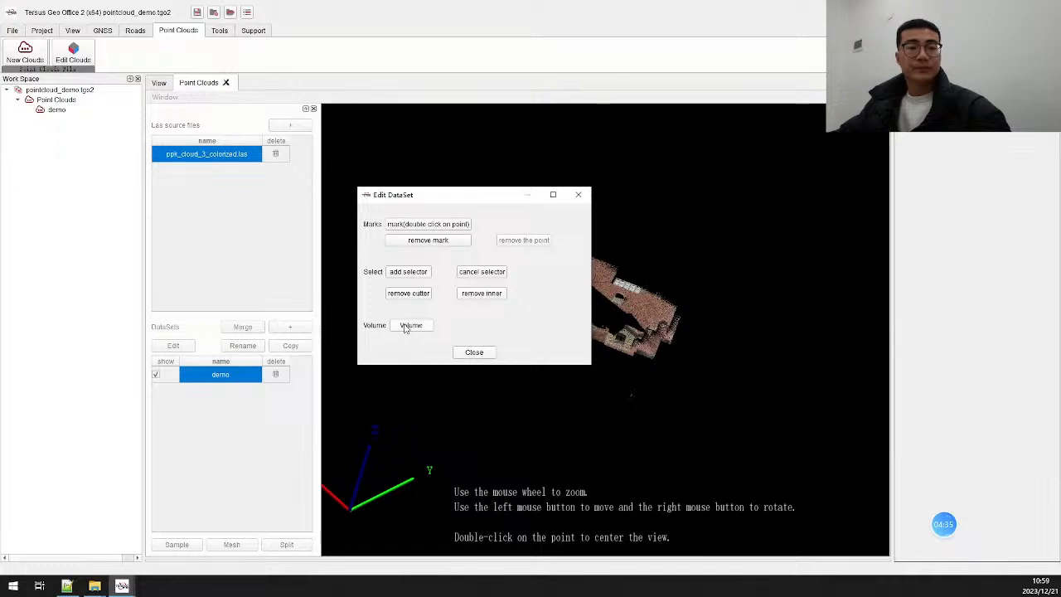
pyautogui.click(410, 324)
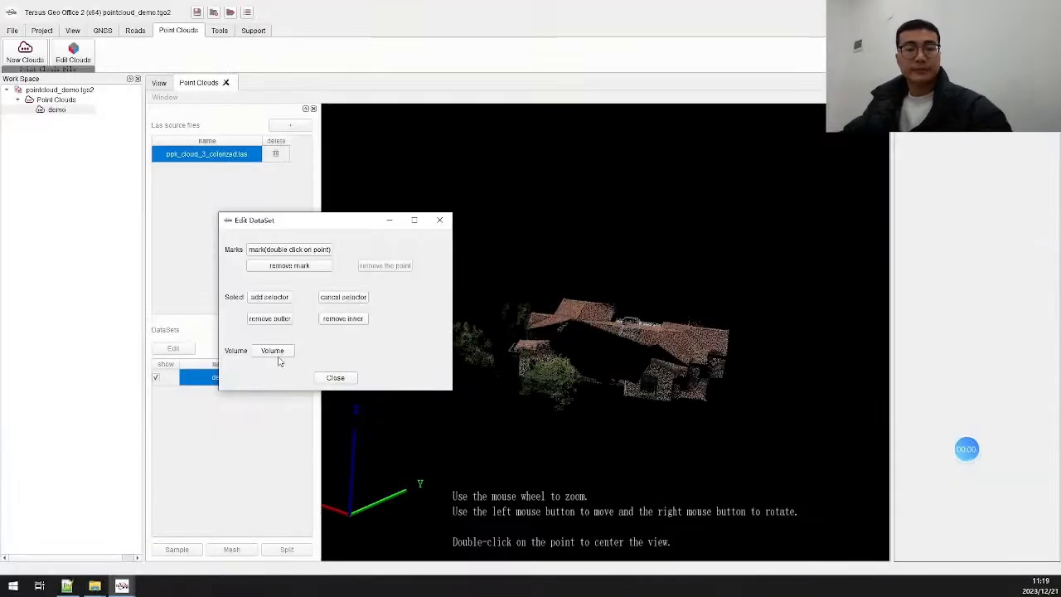
pyautogui.click(276, 354)
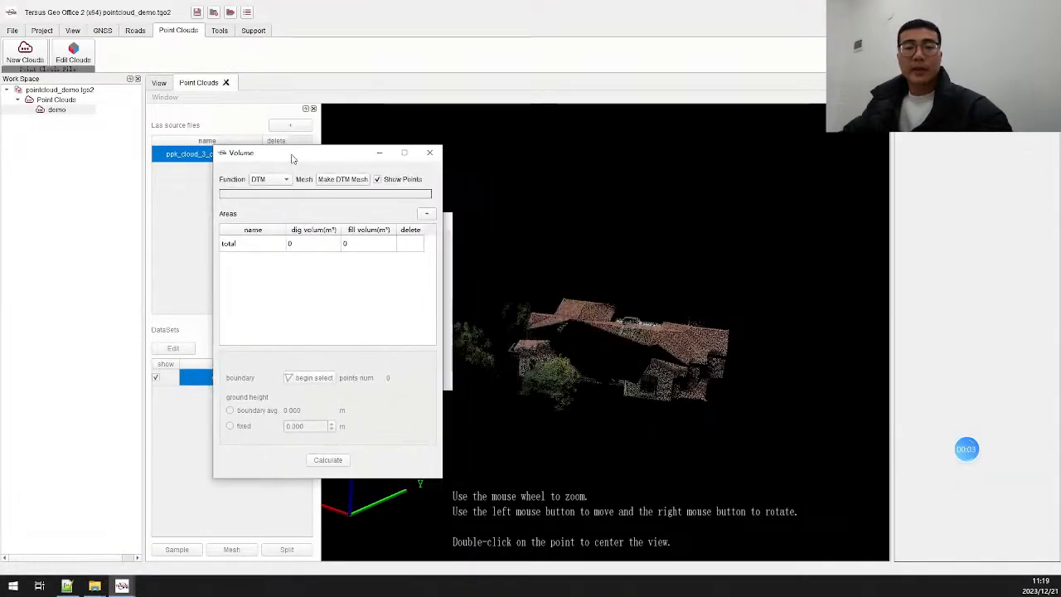
pyautogui.click(336, 178)
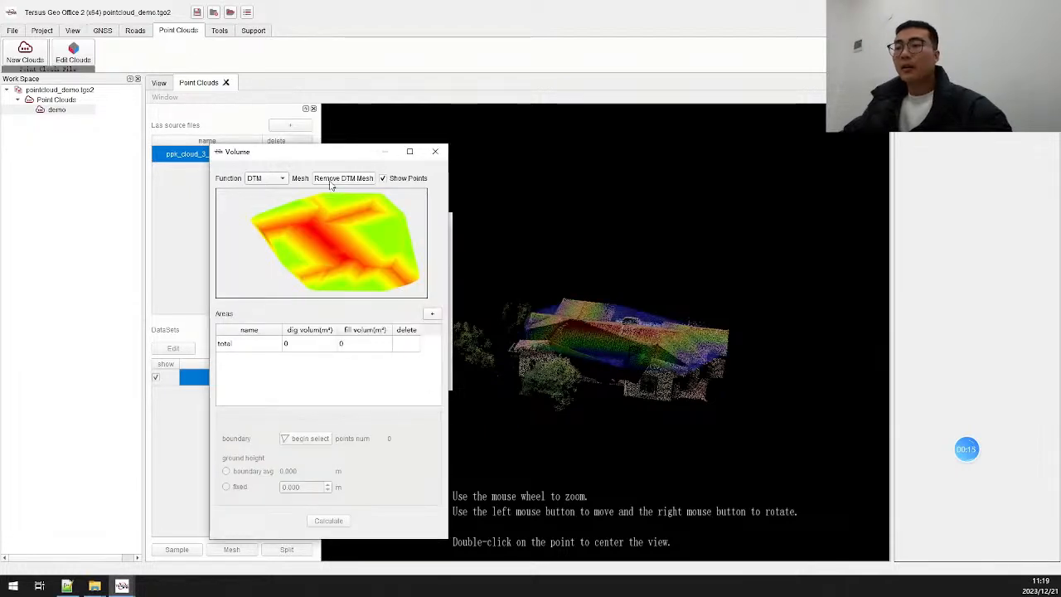
pyautogui.click(571, 386)
pyautogui.scroll(4, 576, 390)
pyautogui.moveTo(595, 408); pyautogui.dragTo(588, 460)
pyautogui.moveTo(644, 307); pyautogui.dragTo(649, 316)
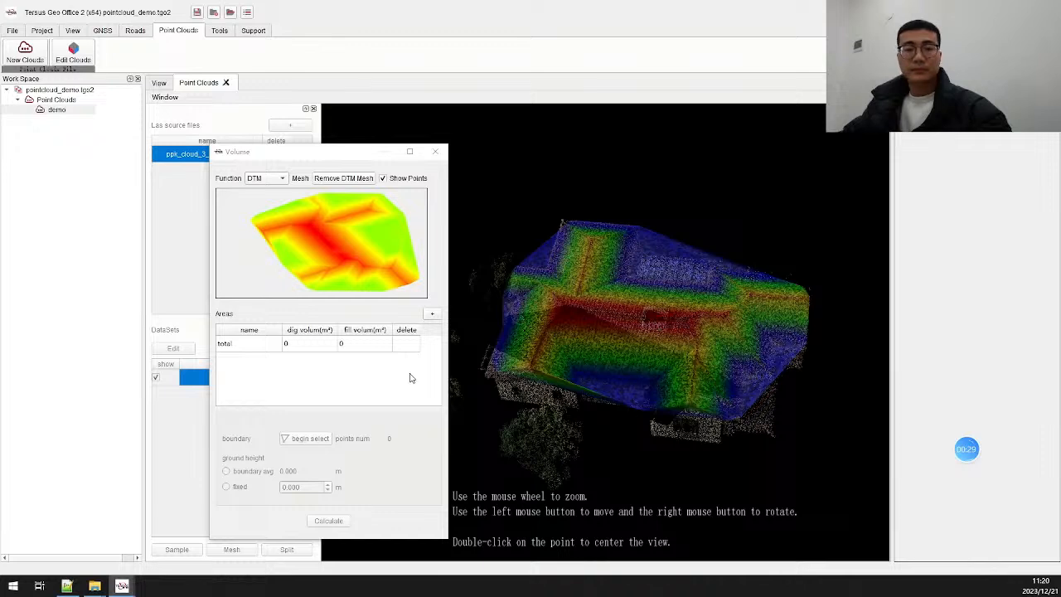
# - Add a new area to the volume calculation and select it for boundary definition
pyautogui.click(371, 347)
pyautogui.click(243, 349)
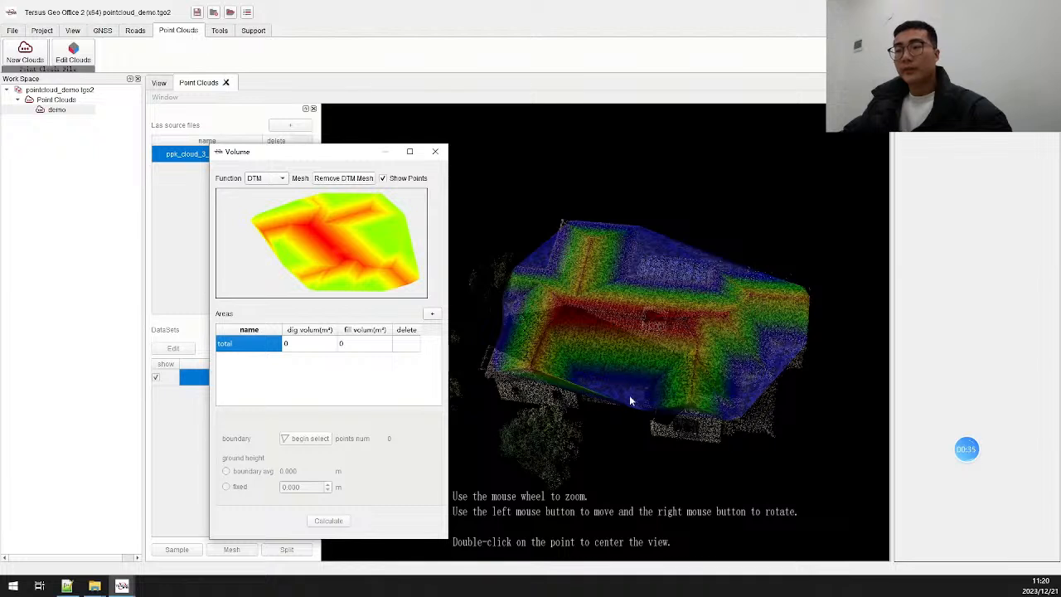
pyautogui.click(431, 315)
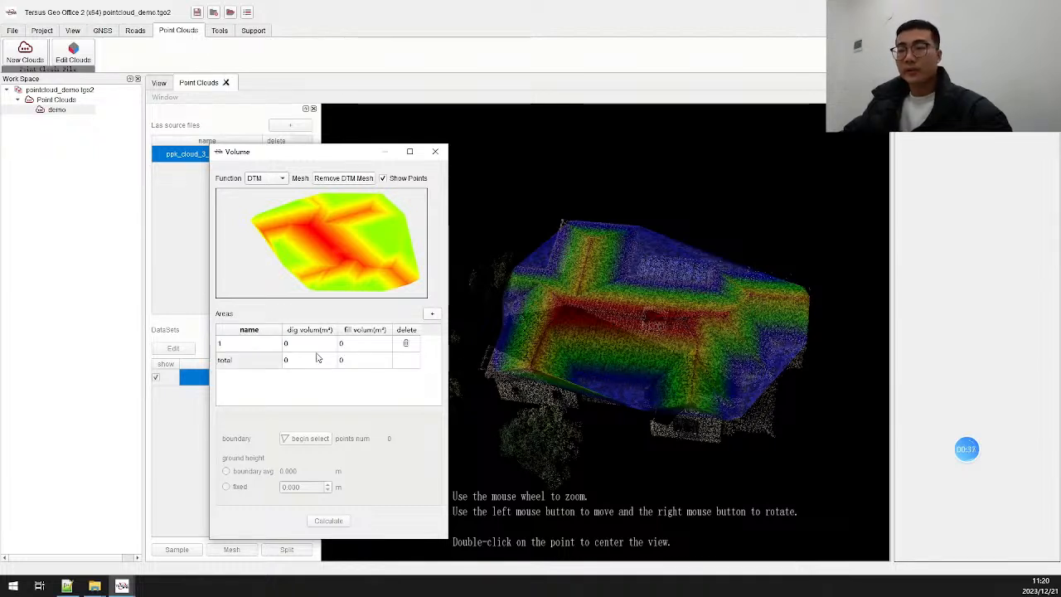
pyautogui.click(238, 349)
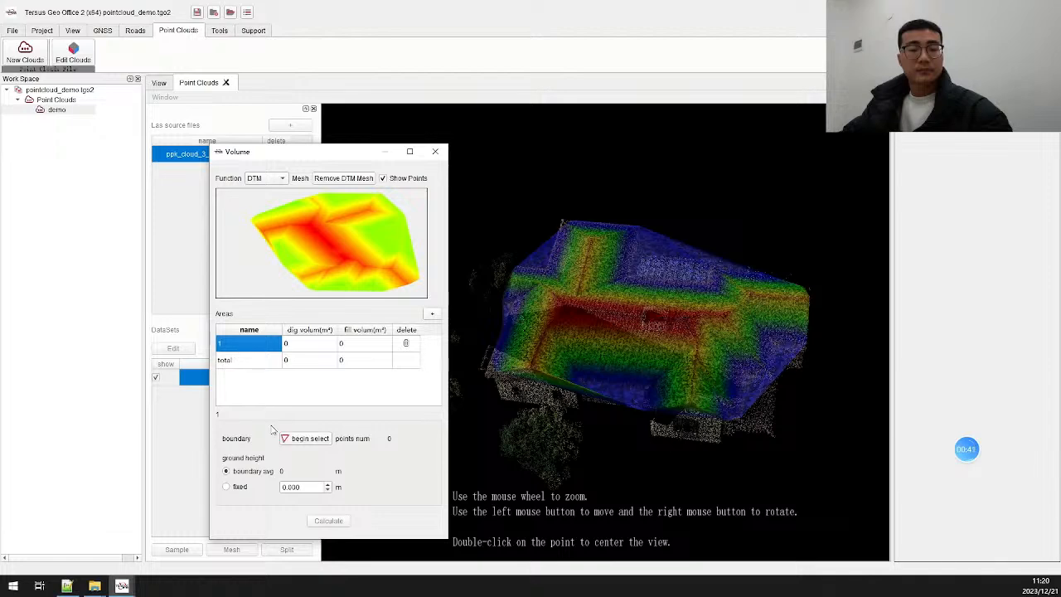
# - Begin the area's boundary by picking the first three corners along the near edge of the roof mesh
pyautogui.click(307, 438)
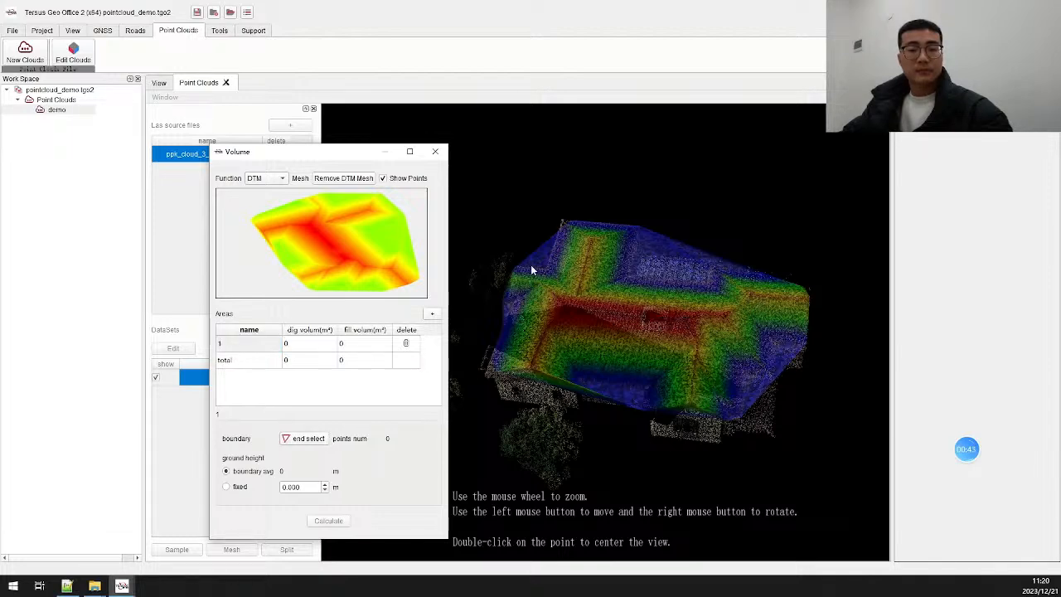
pyautogui.scroll(3, 532, 270)
pyautogui.scroll(-1, 547, 374)
pyautogui.moveTo(505, 380); pyautogui.dragTo(476, 393)
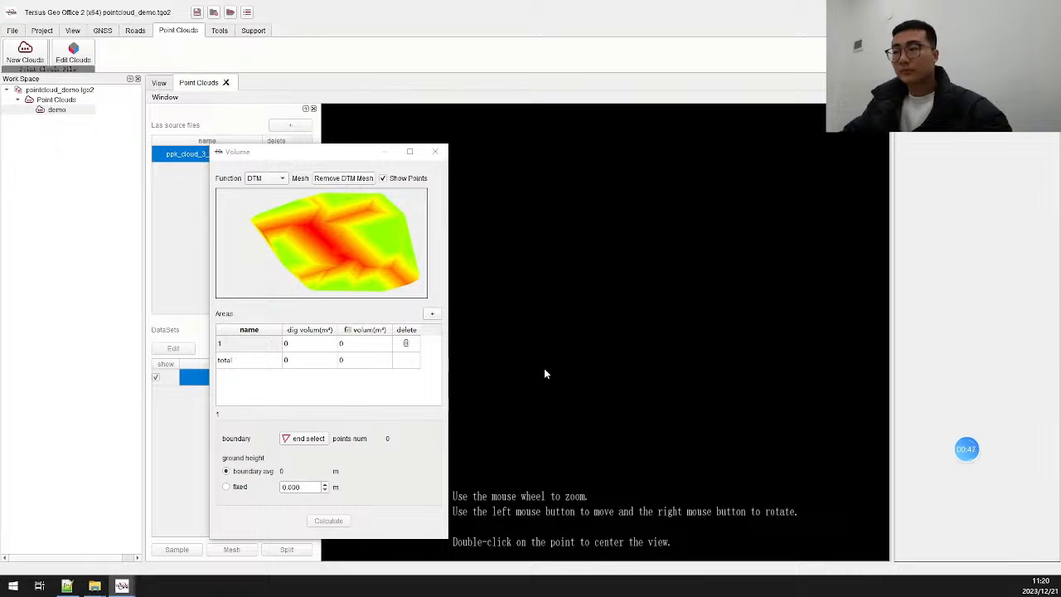
pyautogui.press('space')
pyautogui.moveTo(557, 363); pyautogui.dragTo(630, 490)
pyautogui.scroll(5, 625, 400)
pyautogui.scroll(3, 628, 416)
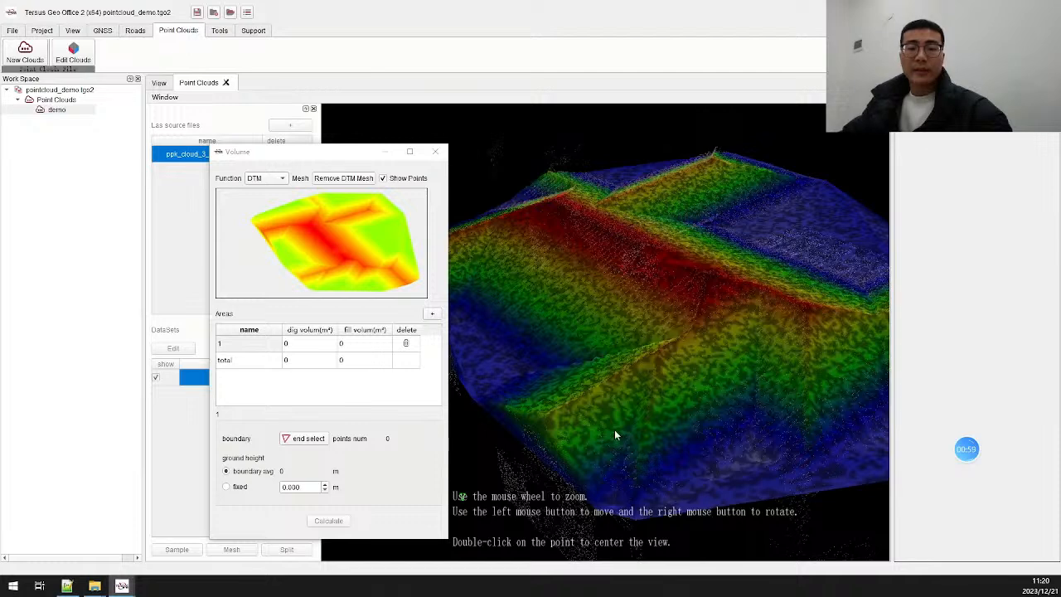
pyautogui.moveTo(628, 346); pyautogui.dragTo(616, 451)
pyautogui.click(615, 450)
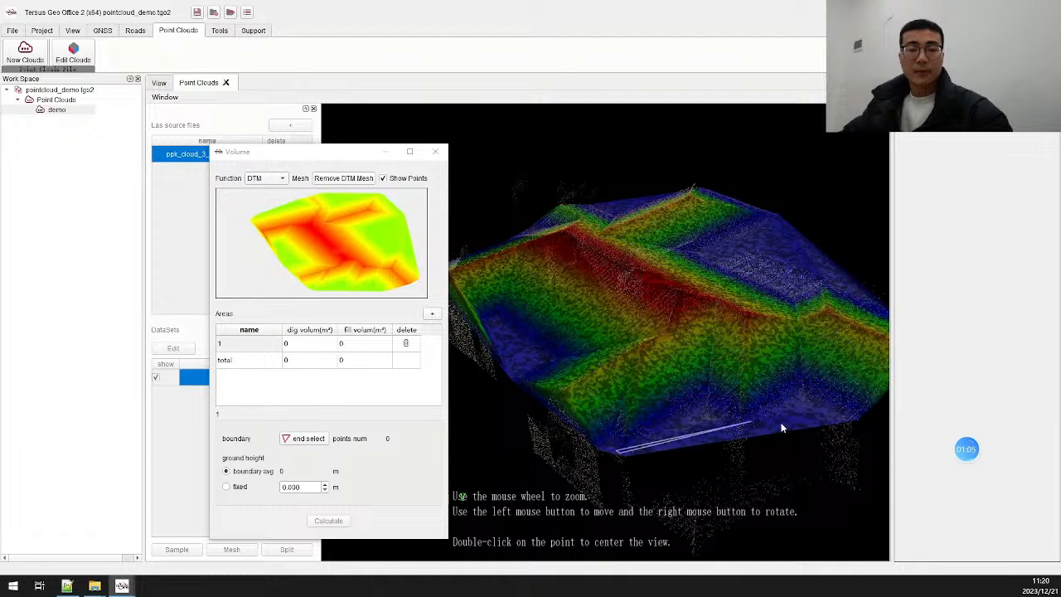
pyautogui.click(847, 423)
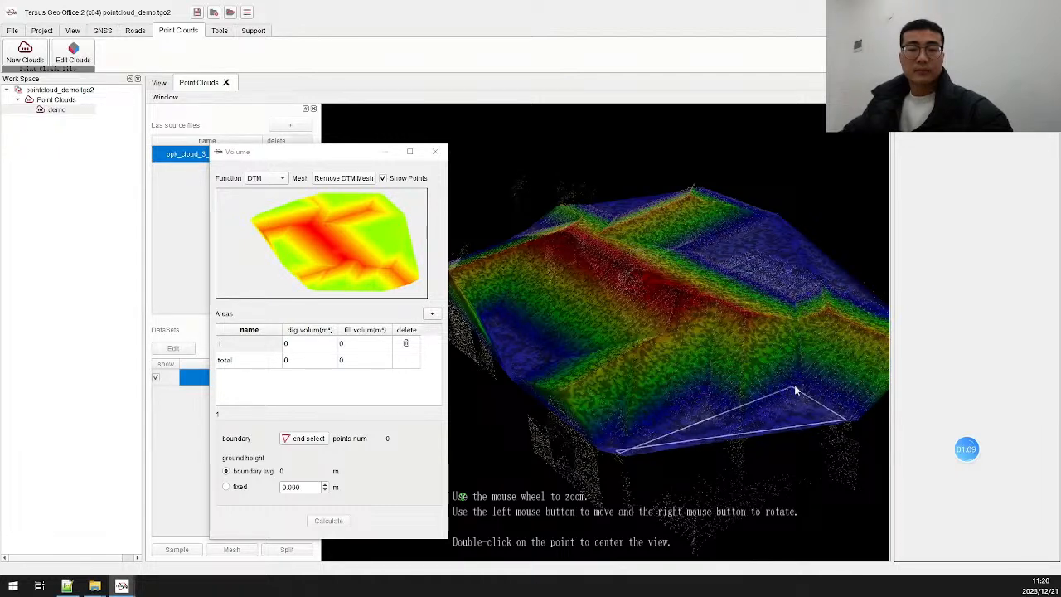
pyautogui.scroll(-2, 816, 374)
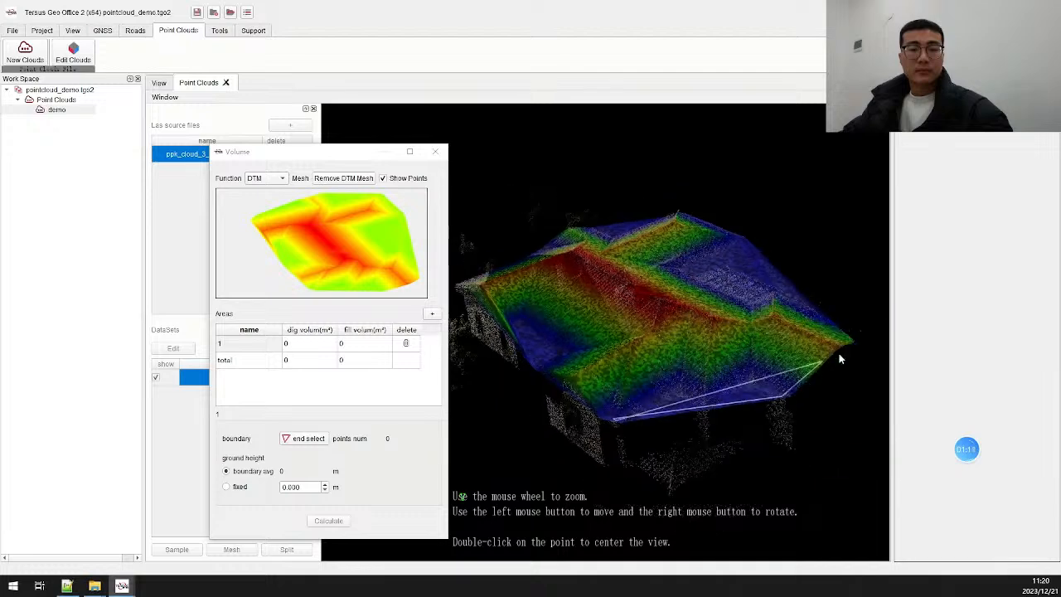
pyautogui.scroll(2, 866, 343)
pyautogui.scroll(-4, 862, 322)
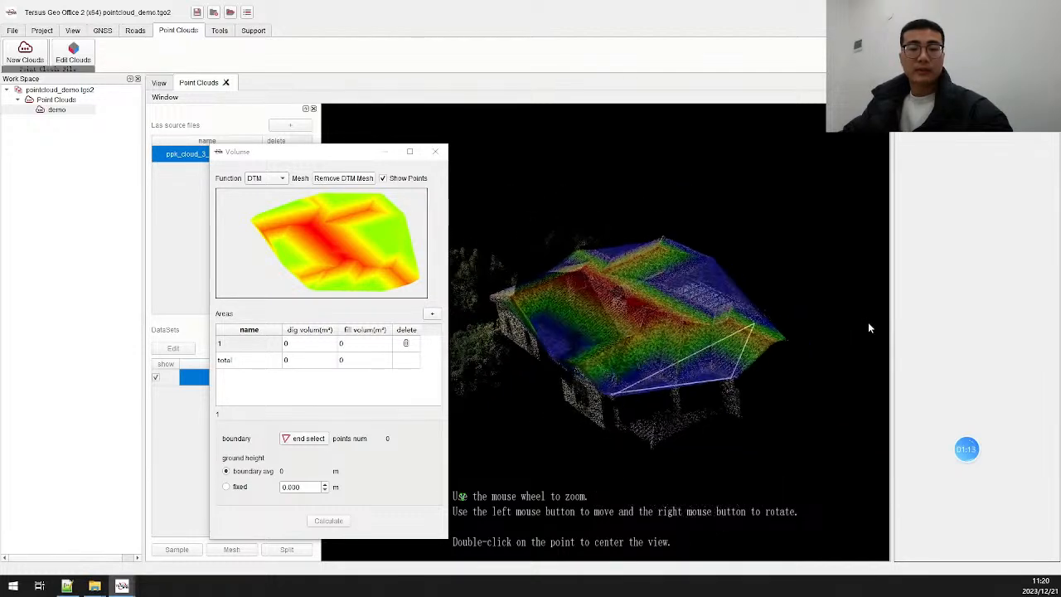
pyautogui.scroll(2, 872, 328)
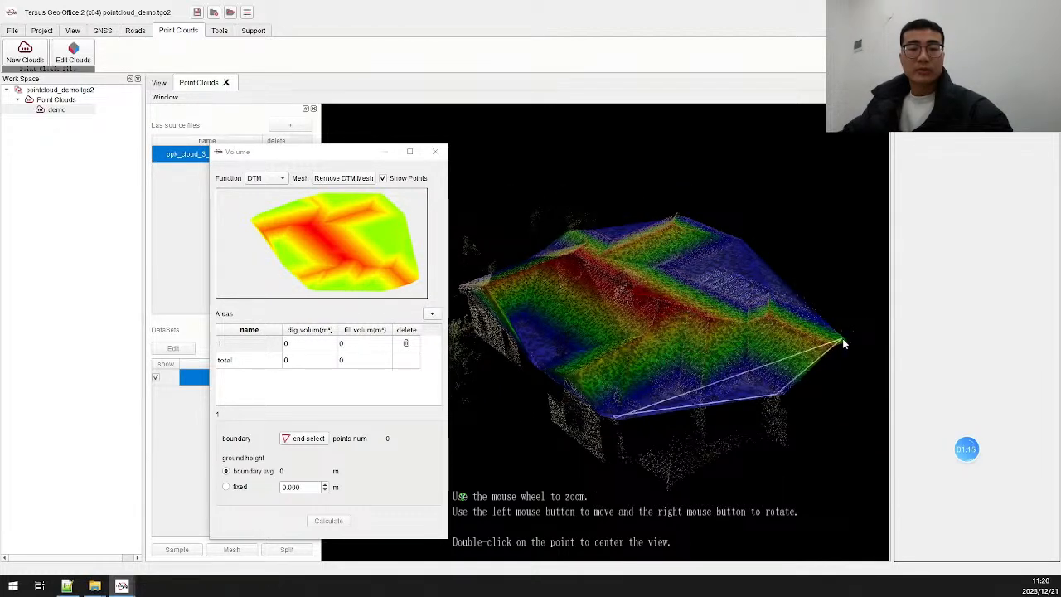
pyautogui.click(846, 346)
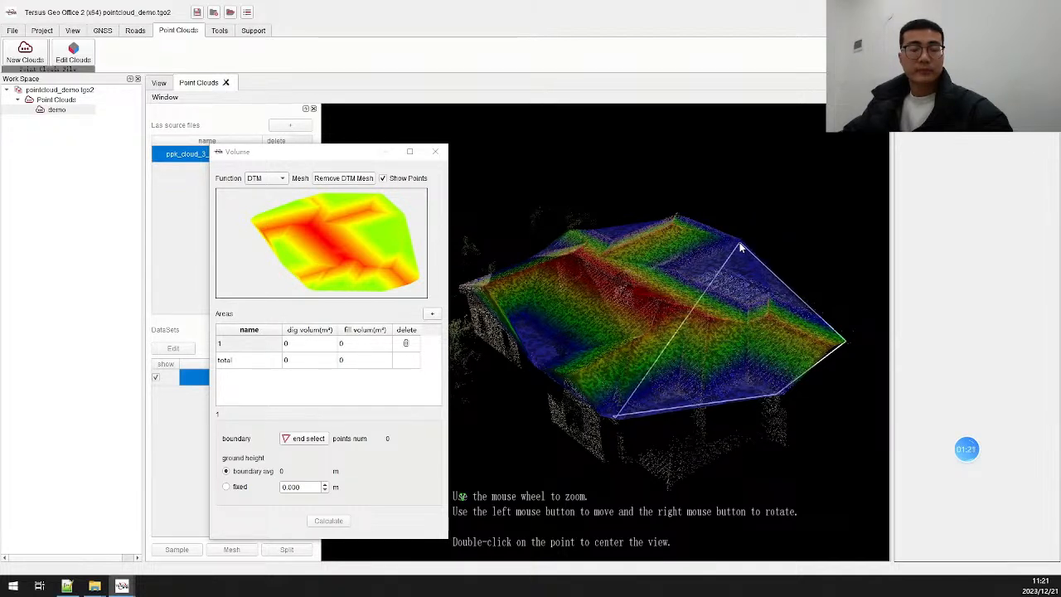
# - Pick the remaining boundary corners around the far side of the roof mesh and end the boundary selection
pyautogui.click(741, 246)
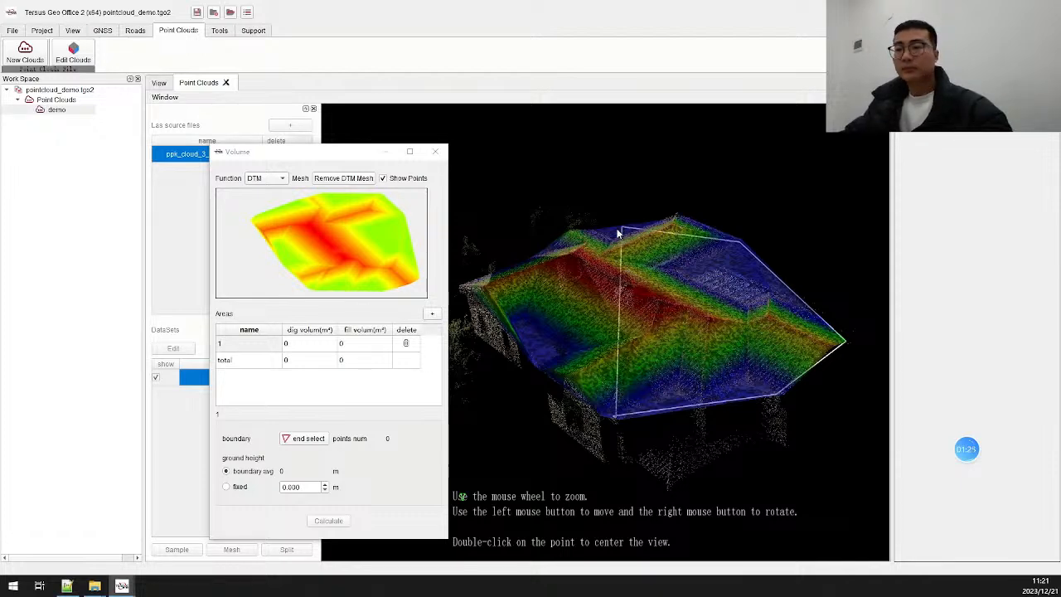
pyautogui.scroll(1, 684, 205)
pyautogui.scroll(1, 696, 184)
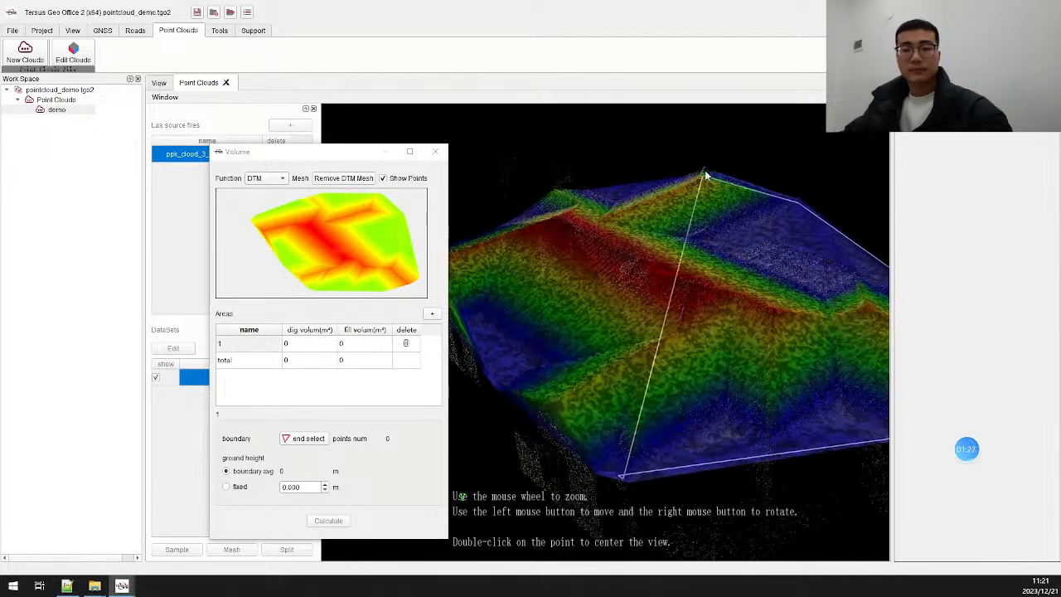
pyautogui.click(703, 175)
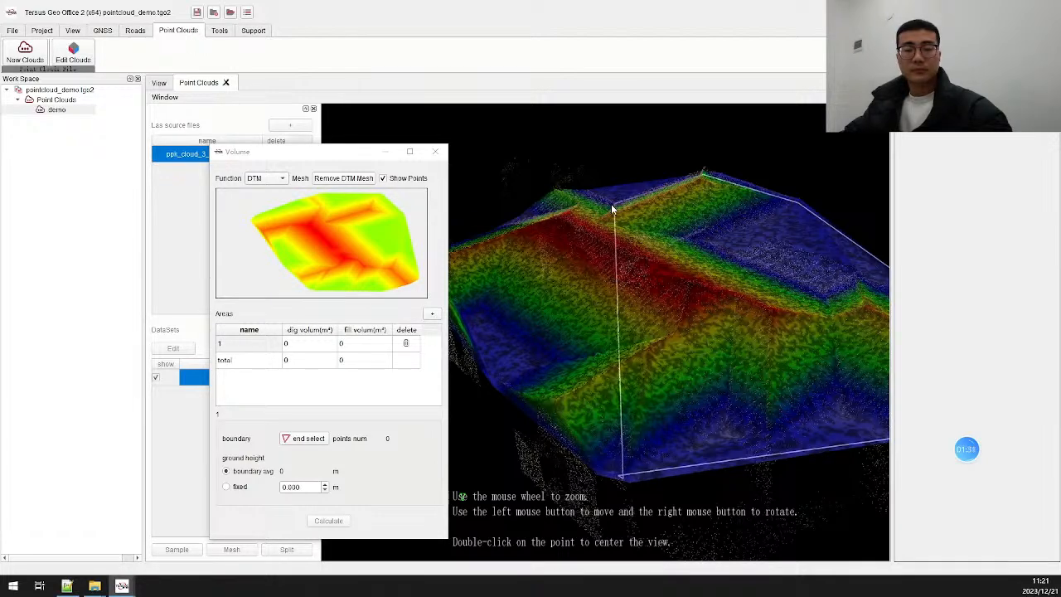
pyautogui.click(554, 196)
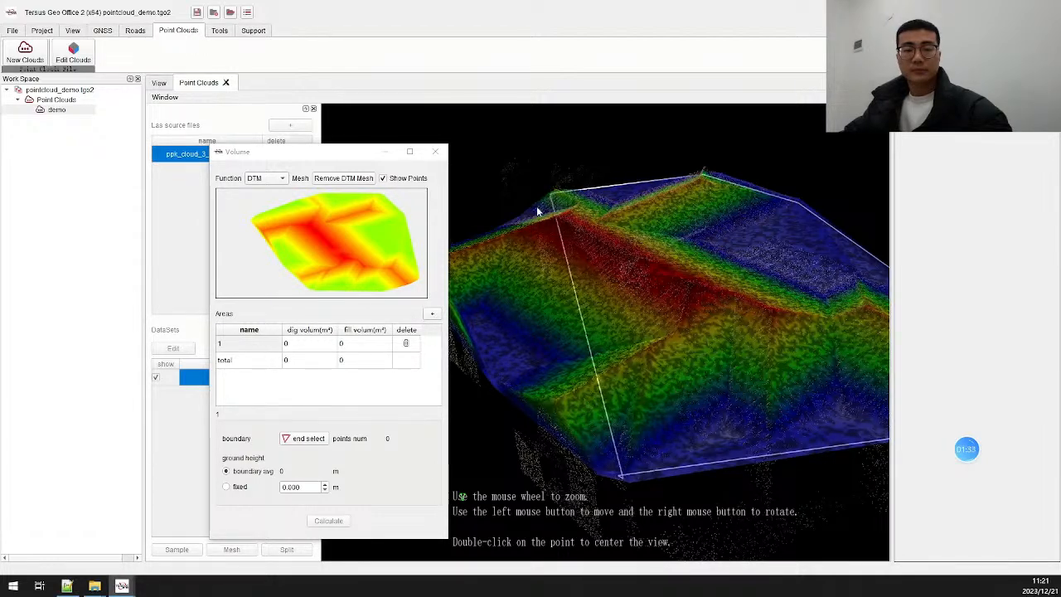
pyautogui.scroll(-2, 518, 234)
pyautogui.scroll(-1, 522, 238)
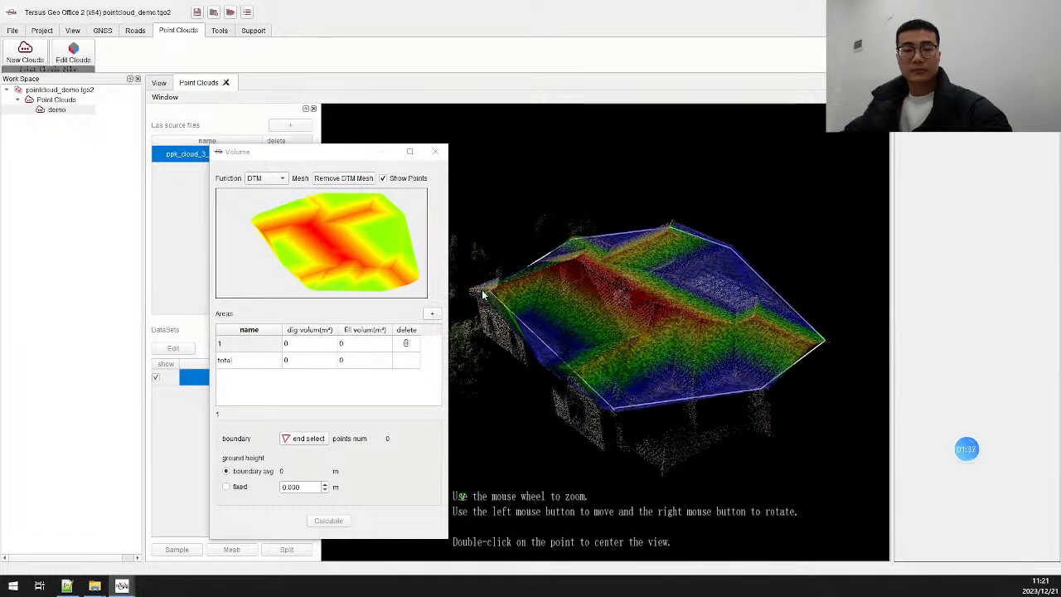
pyautogui.click(471, 289)
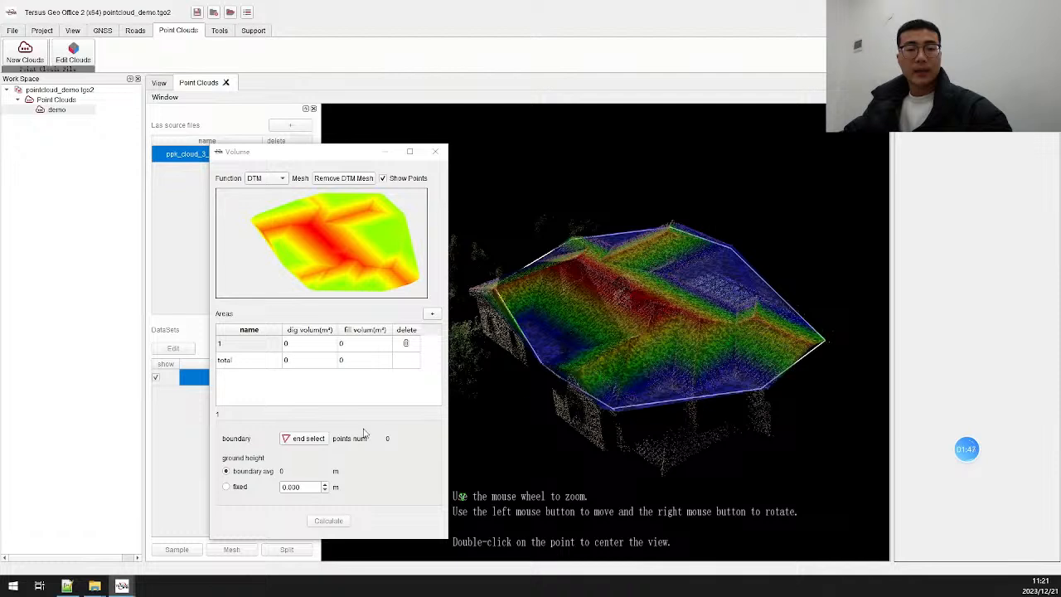
pyautogui.click(322, 440)
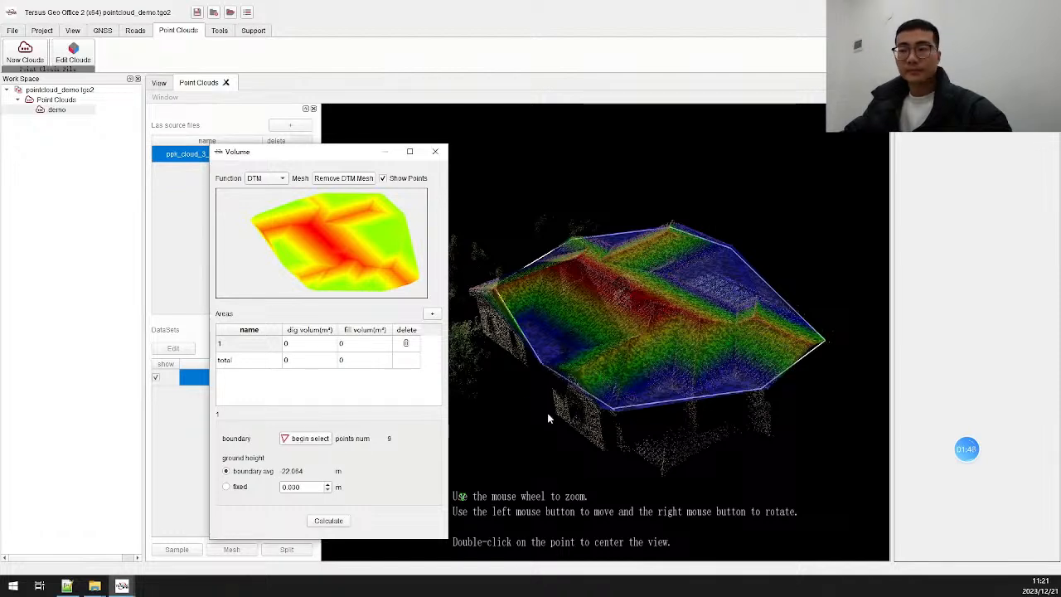
# - Calculate the area's dig and fill volumes with a fixed ground height of -20 m
pyautogui.click(239, 487)
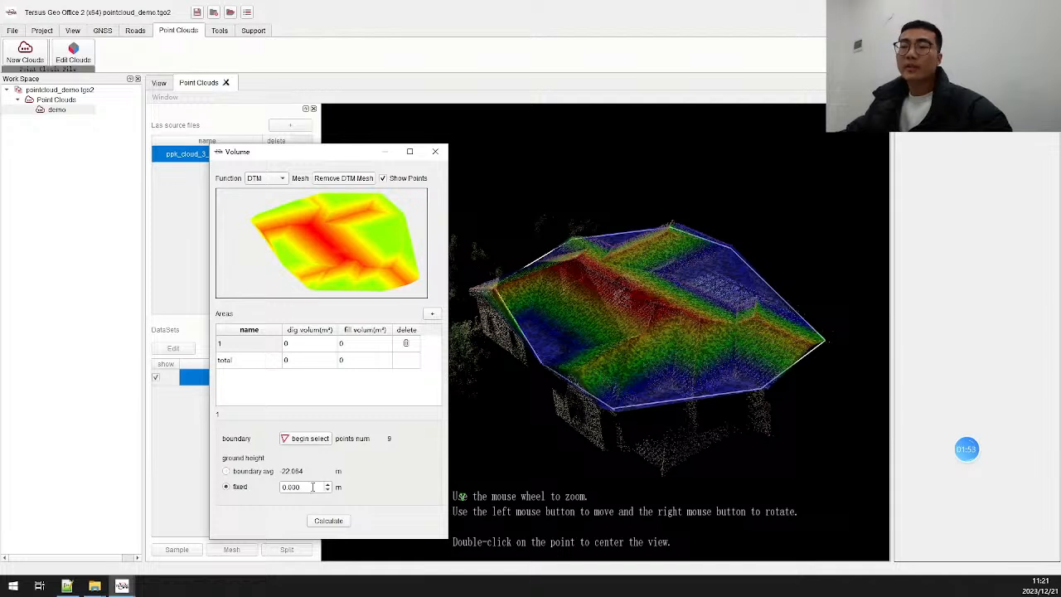
pyautogui.write('-')
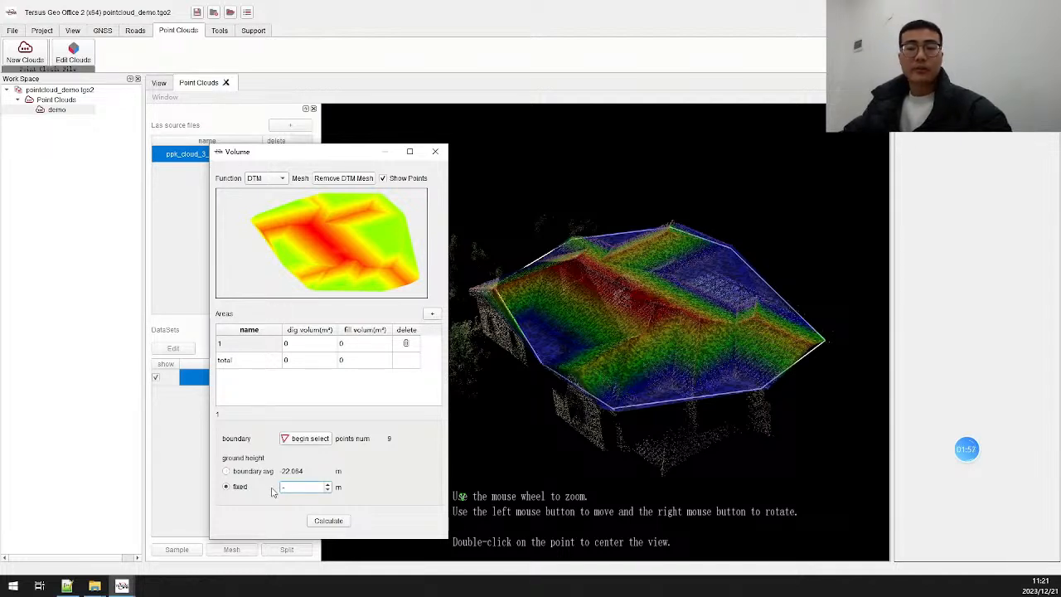
pyautogui.write('20')
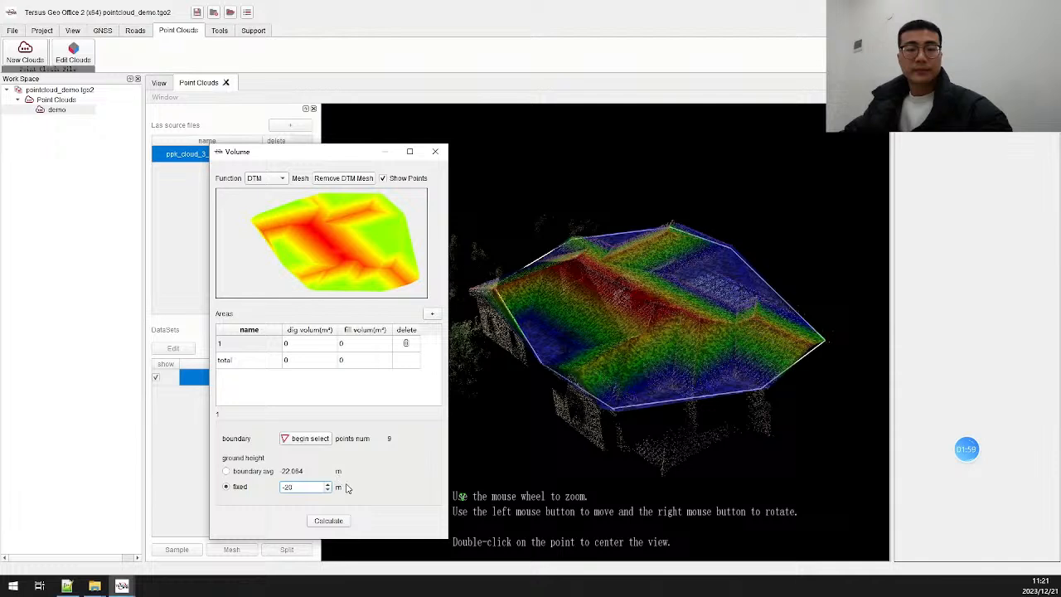
pyautogui.click(335, 521)
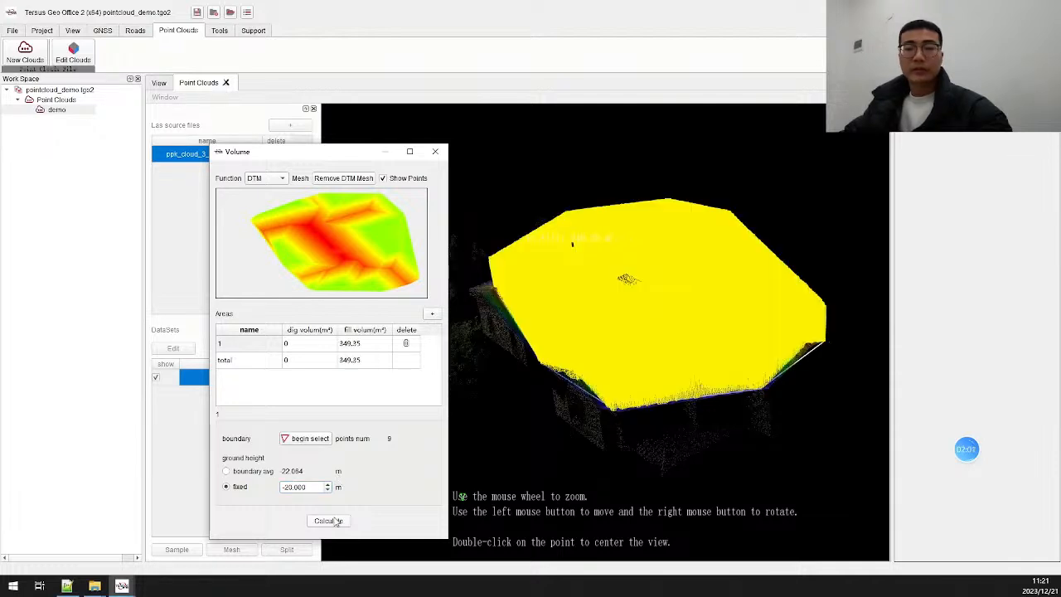
pyautogui.scroll(3, 689, 287)
pyautogui.moveTo(698, 315); pyautogui.dragTo(676, 330)
# - Calculate the area's dig and fill volumes using the boundary average as ground height and inspect the result in 3D
pyautogui.click(256, 472)
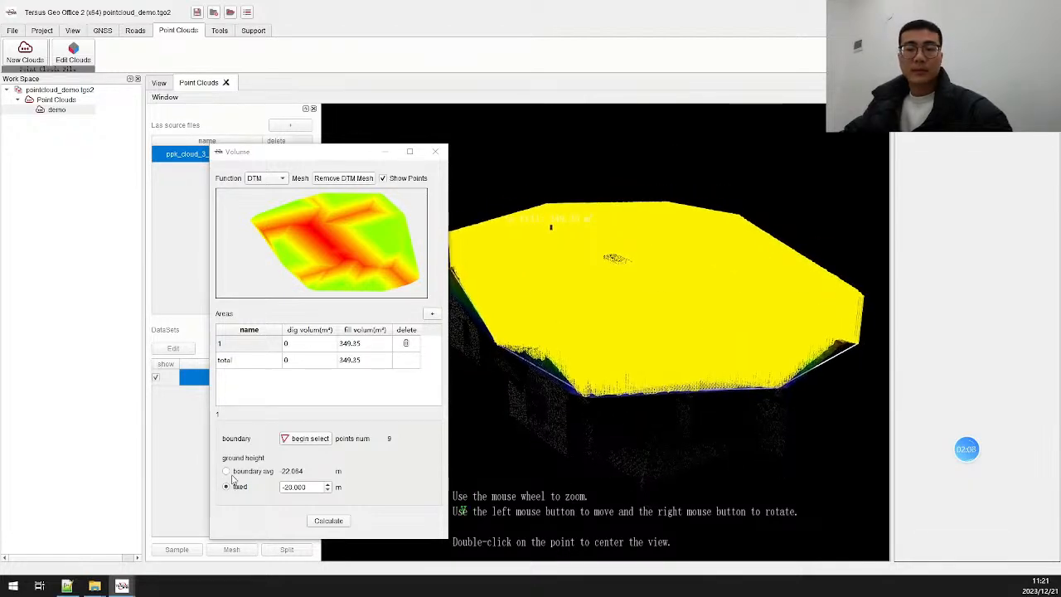
pyautogui.click(335, 523)
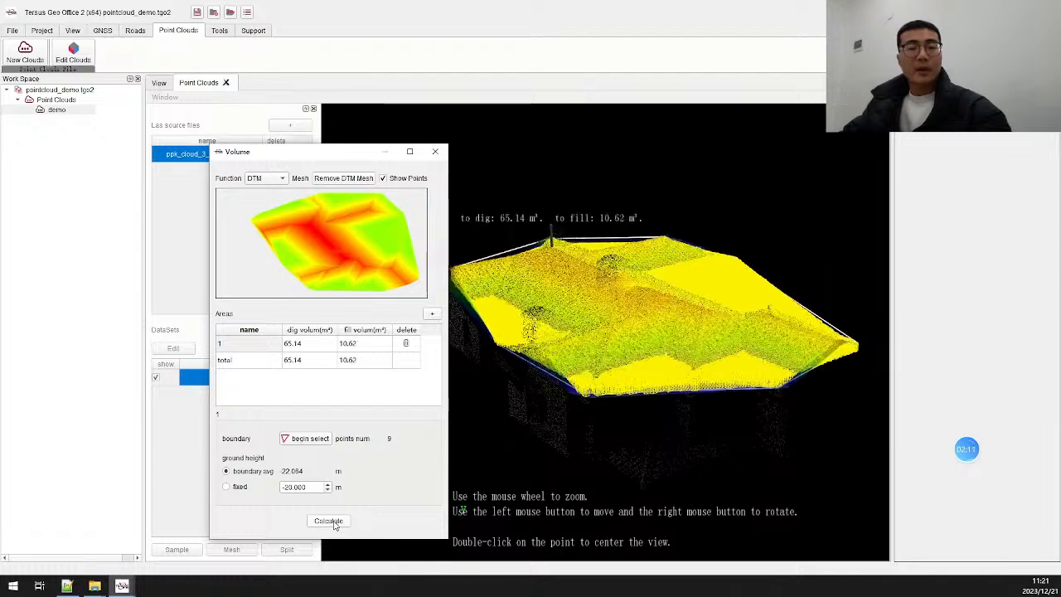
pyautogui.moveTo(571, 427); pyautogui.dragTo(649, 388)
pyautogui.moveTo(594, 341); pyautogui.dragTo(605, 276)
pyautogui.moveTo(532, 368); pyautogui.dragTo(649, 381)
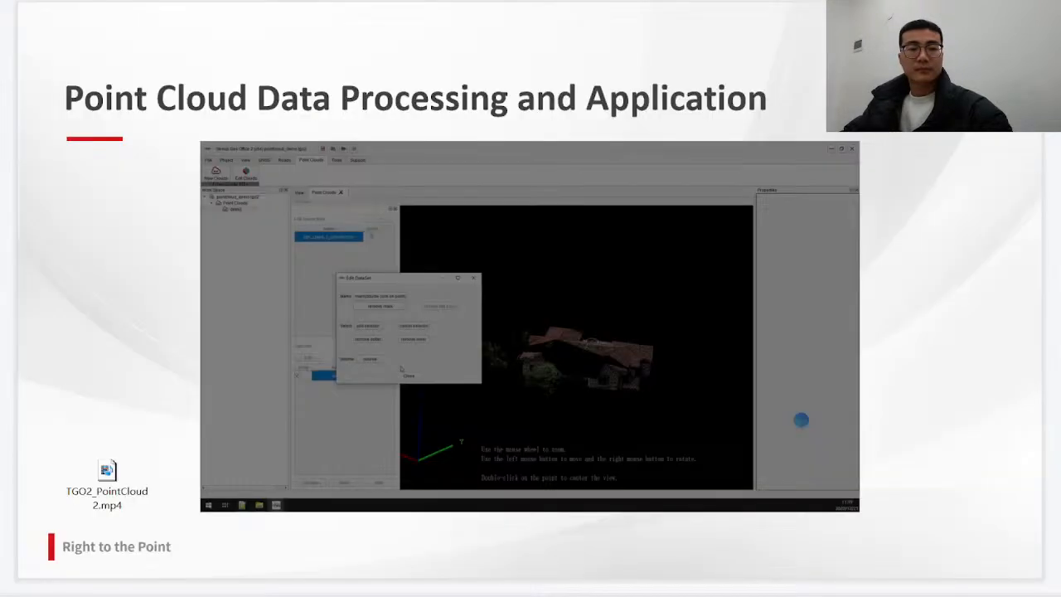